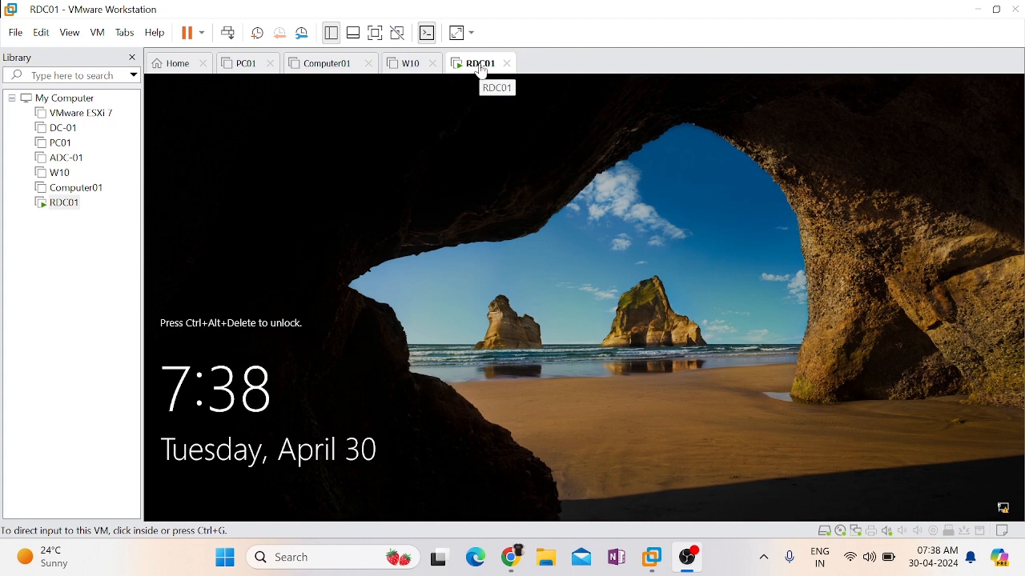
- Unlock the RDC01 virtual machine and sign in as Administrator with the account password
right_click(480, 70)
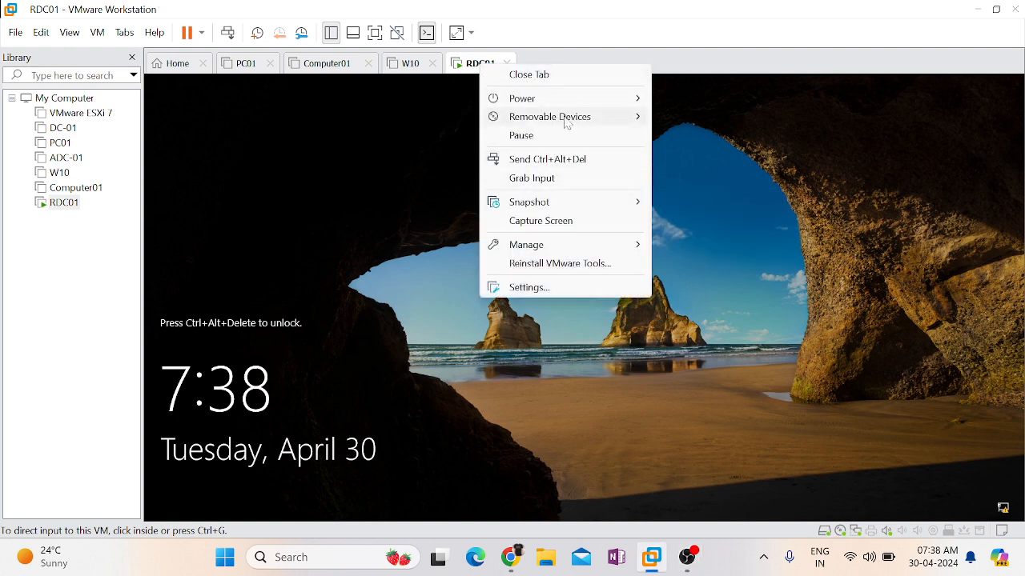
left_click(550, 160)
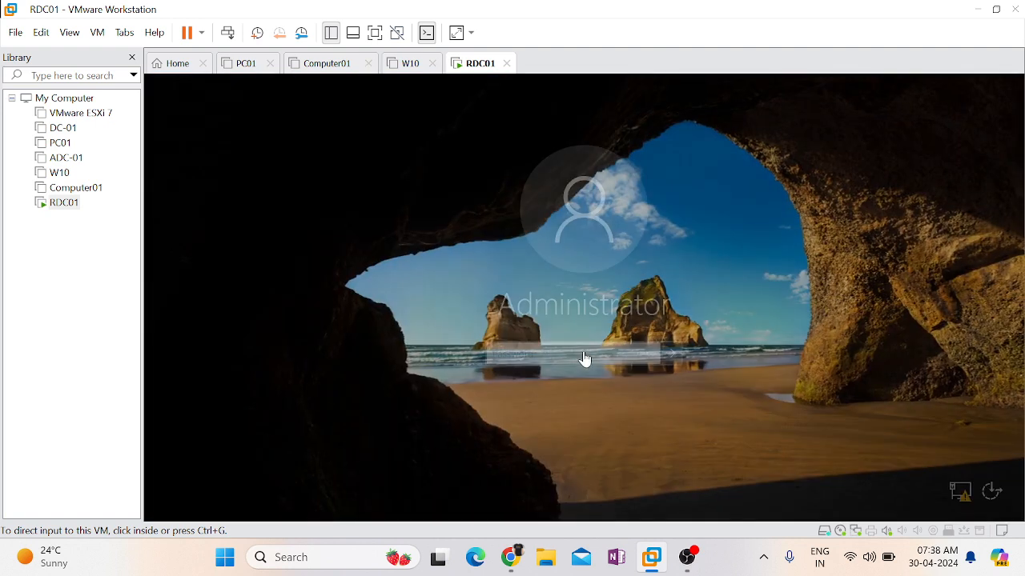
left_click(542, 363)
type("****")
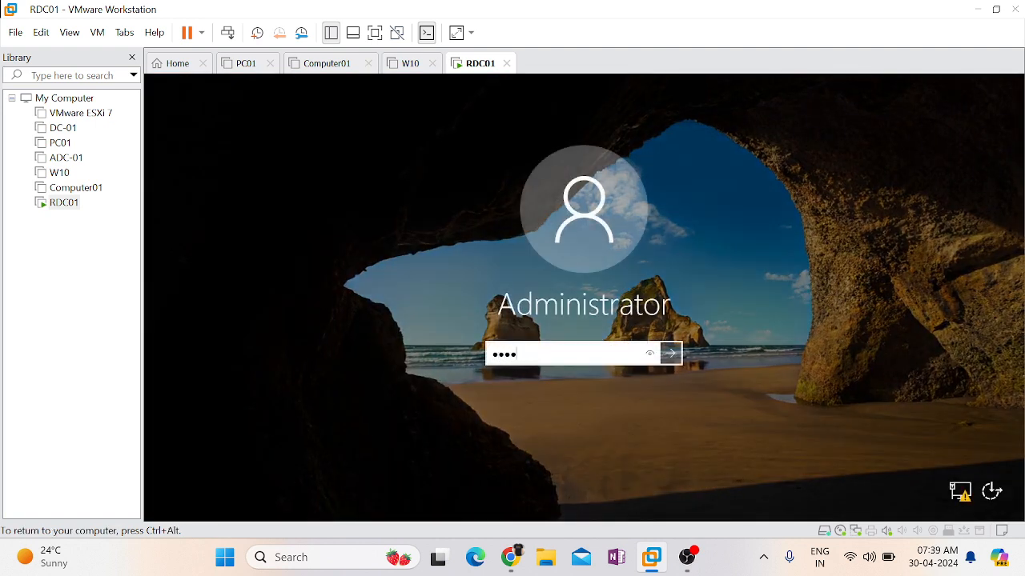
type("*******")
key("Return")
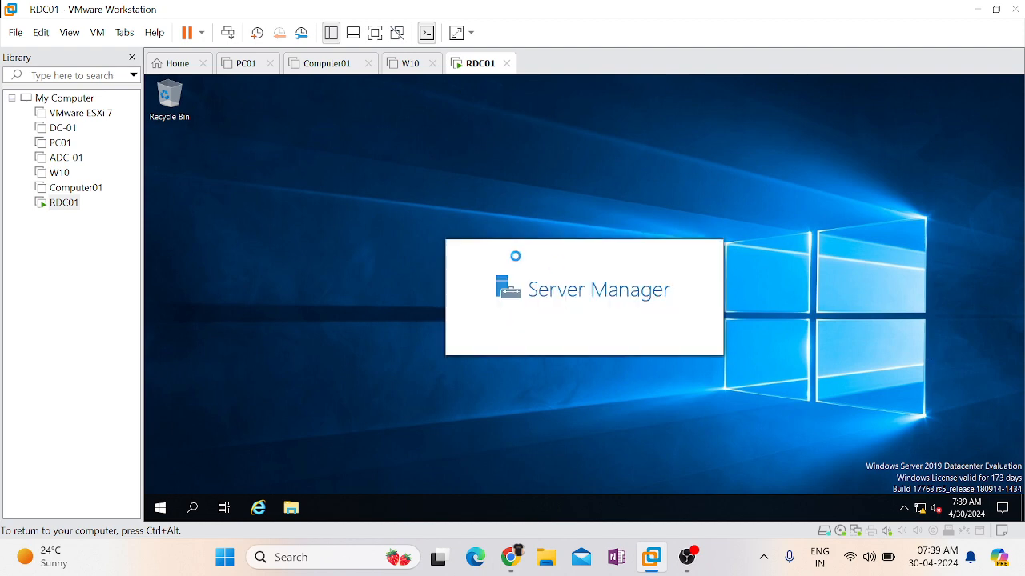
- Open a Command Prompt on the server through the Run dialog
right_click(161, 517)
left_click(205, 446)
type("ncpa.cpl")
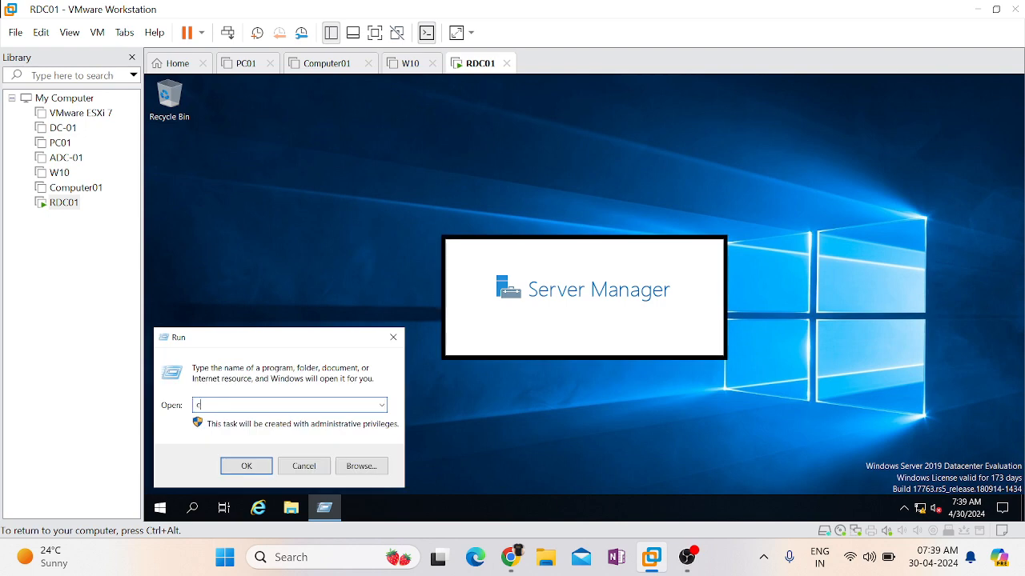
key("Return")
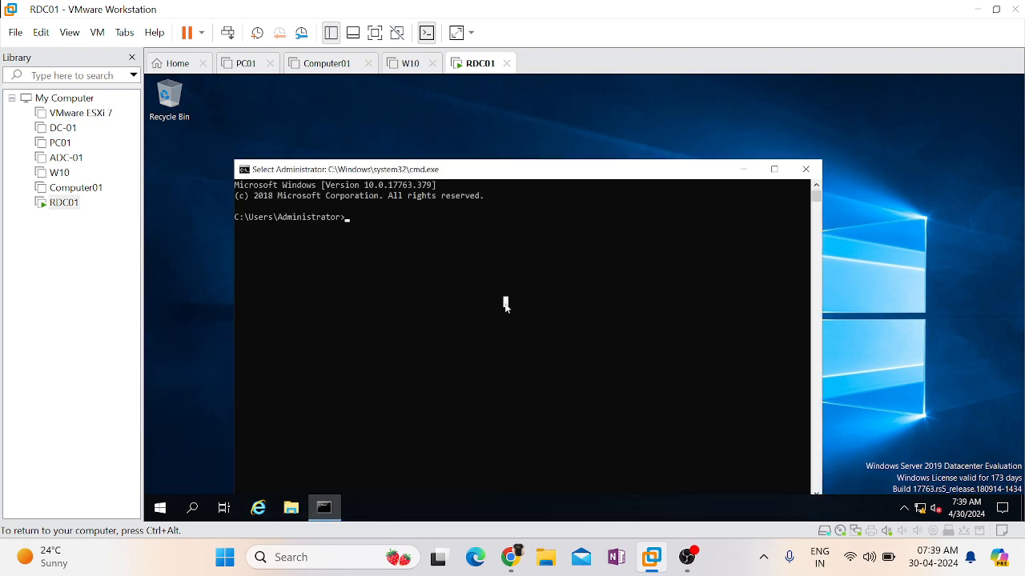
- Check the Windows version with the winver command and close the About Windows dialog
type("winver")
key("Return")
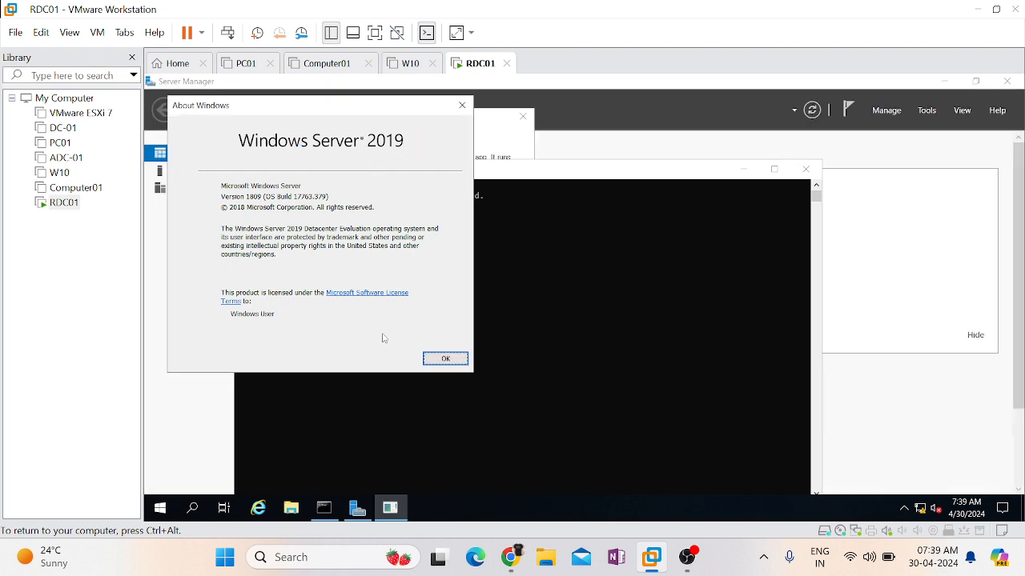
left_click(446, 359)
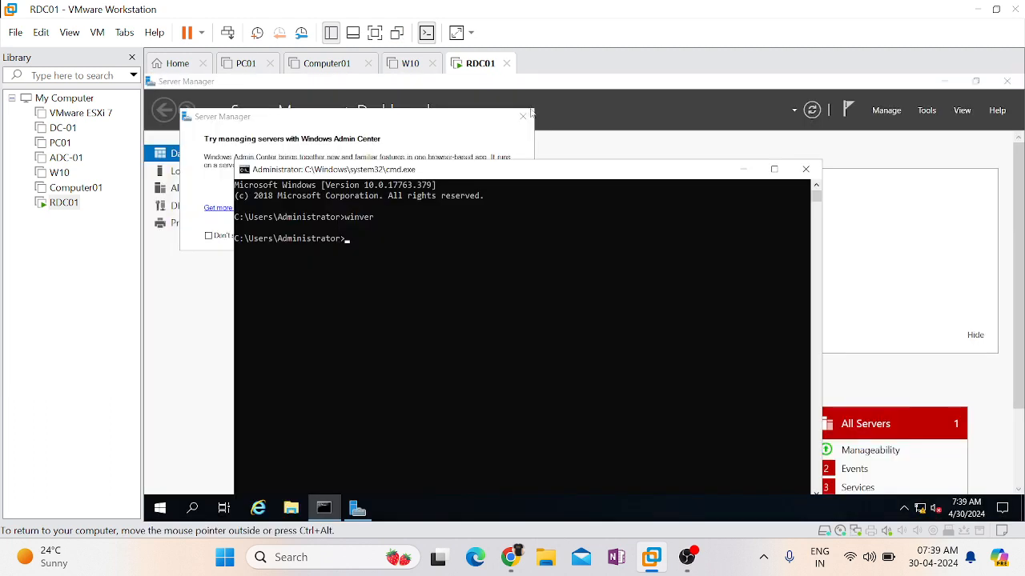
- Query the server's current computer name with the hostname command
left_click(414, 393)
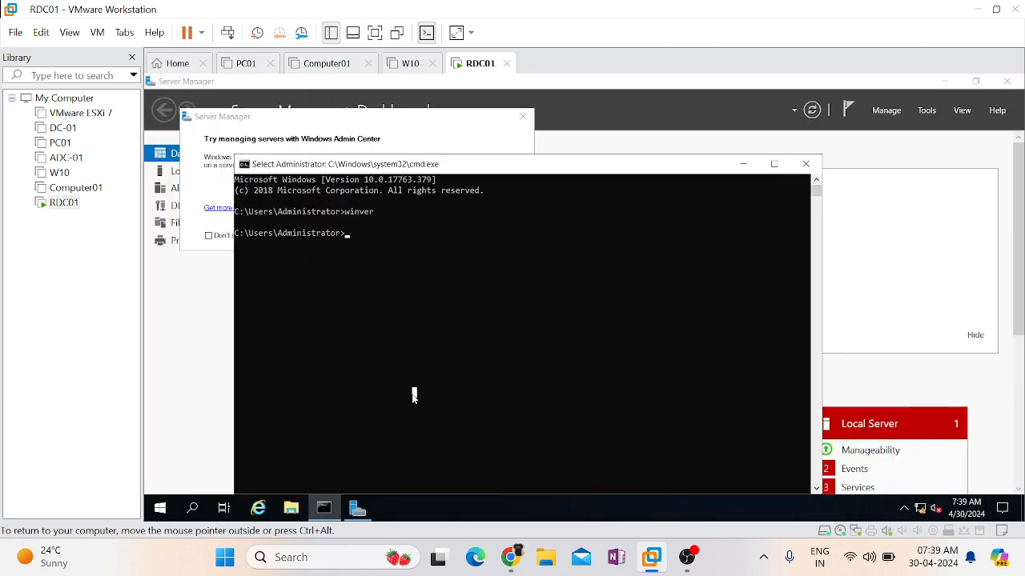
type("htname")
key("Return")
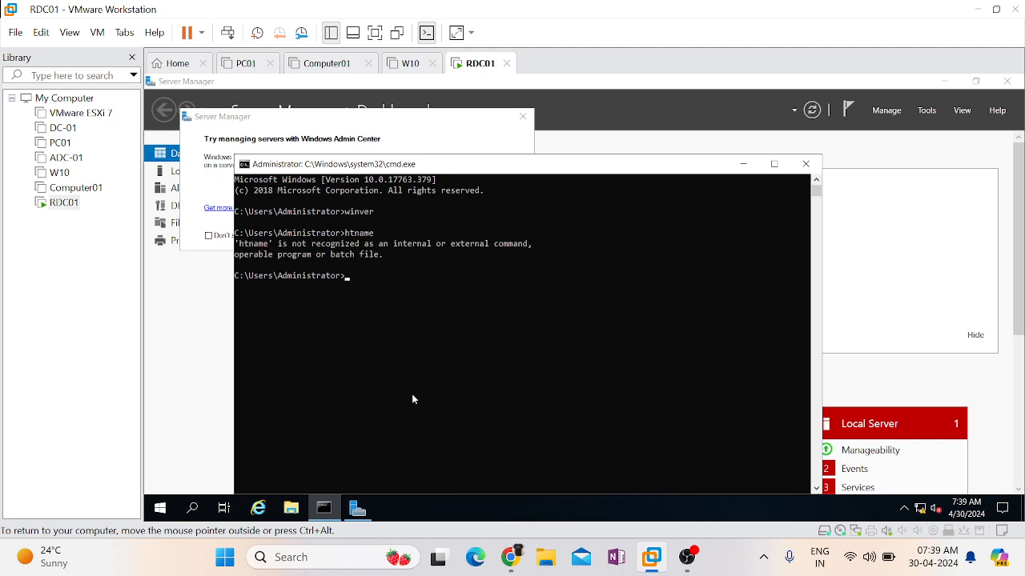
type("hostname")
key("Return")
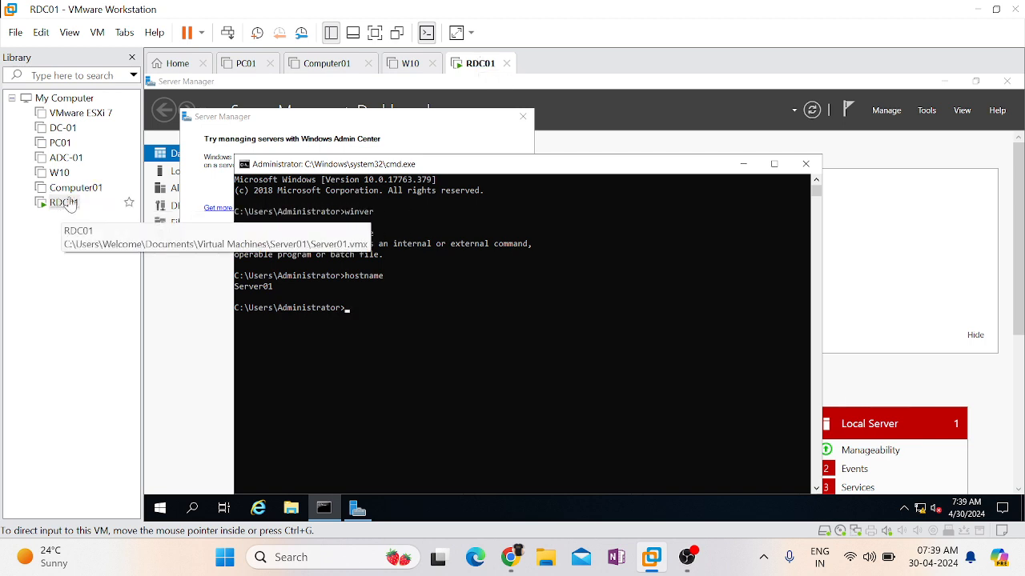
- Dismiss the Windows Admin Center message and clear the Command Prompt screen with cls
left_click(501, 405)
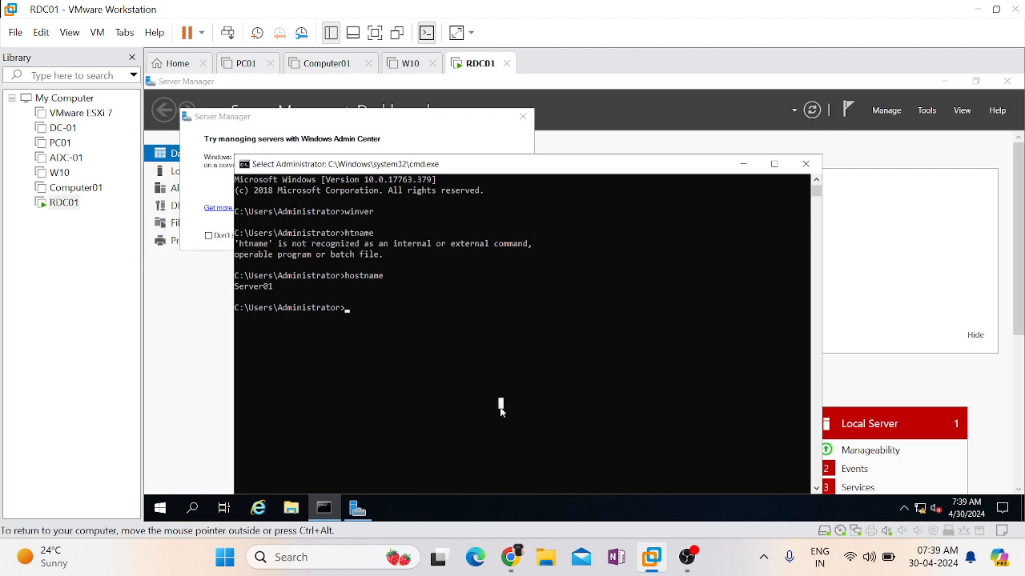
left_click(521, 118)
left_click(476, 398)
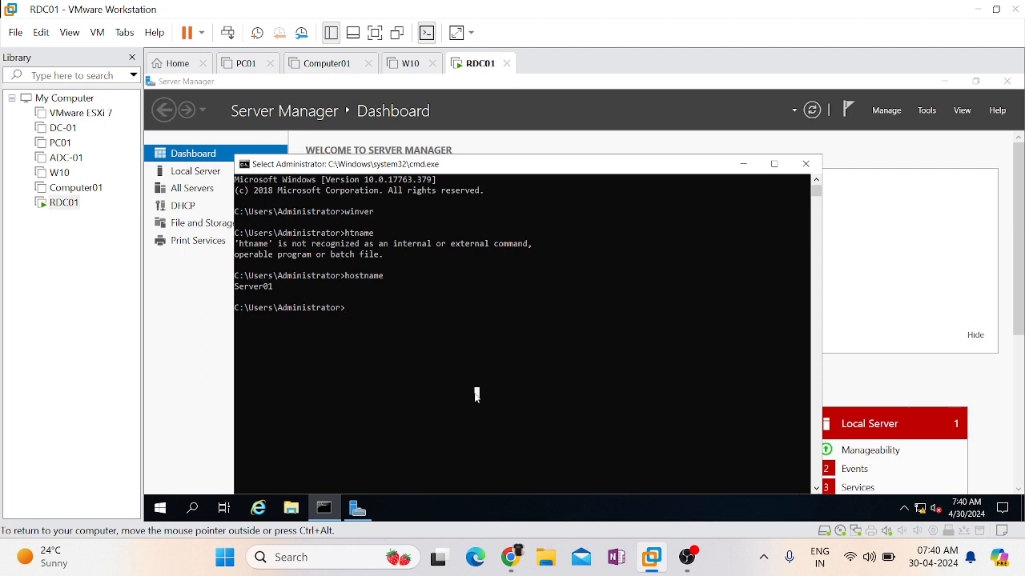
type("cls")
key("Return")
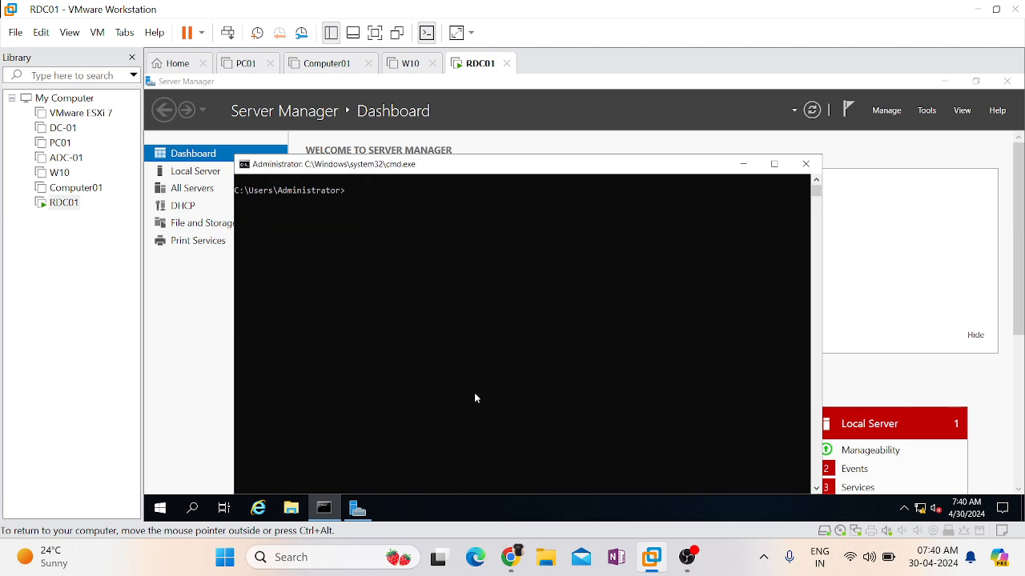
- Run the hostname command again in the cleared Command Prompt
type("hostname")
key("Return")
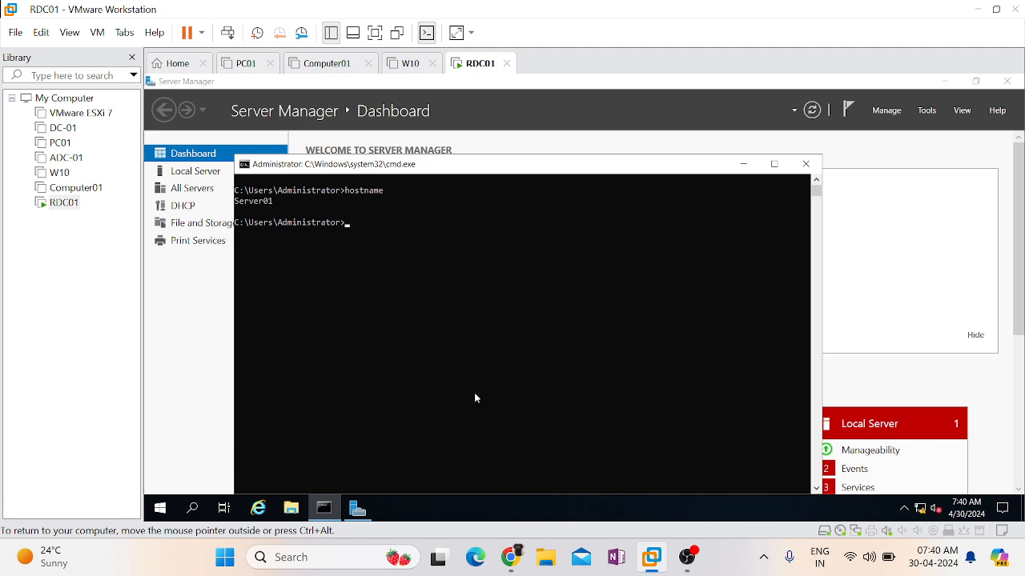
- Open System Properties with sysdm.cpl and enter RDC01 as the new computer name
type("sysdm.cpl")
key("Return")
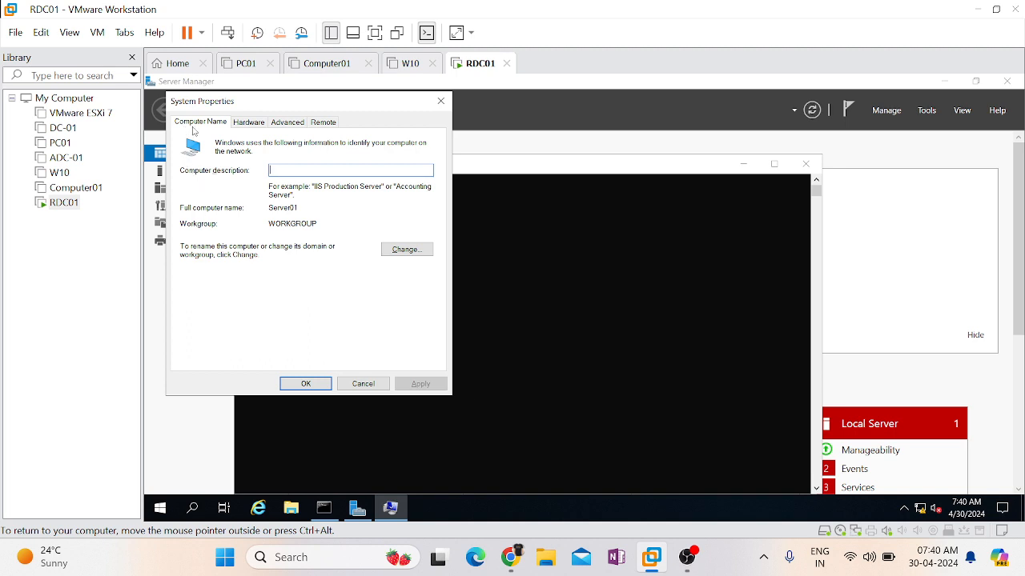
left_click(419, 255)
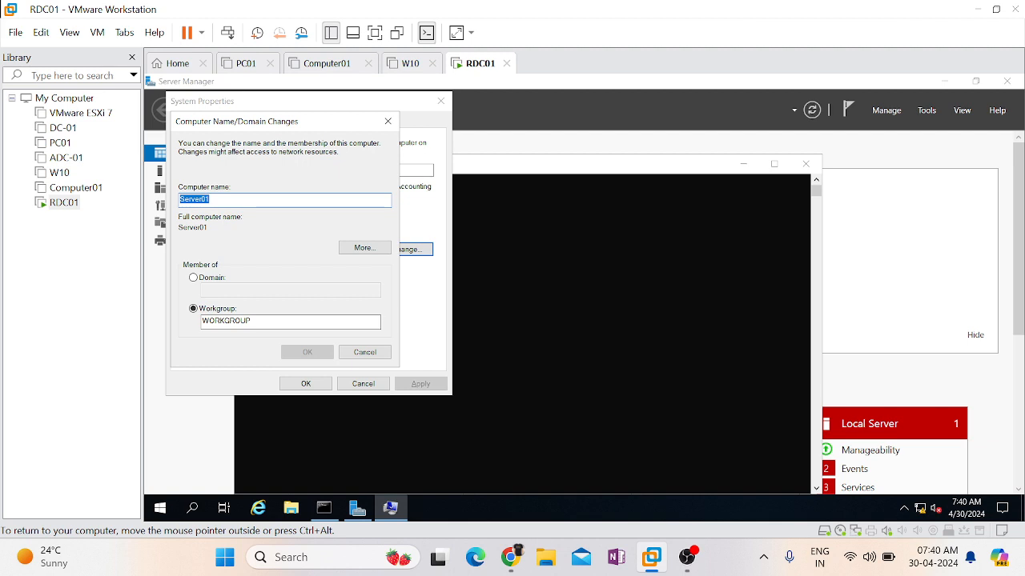
type("RDC01")
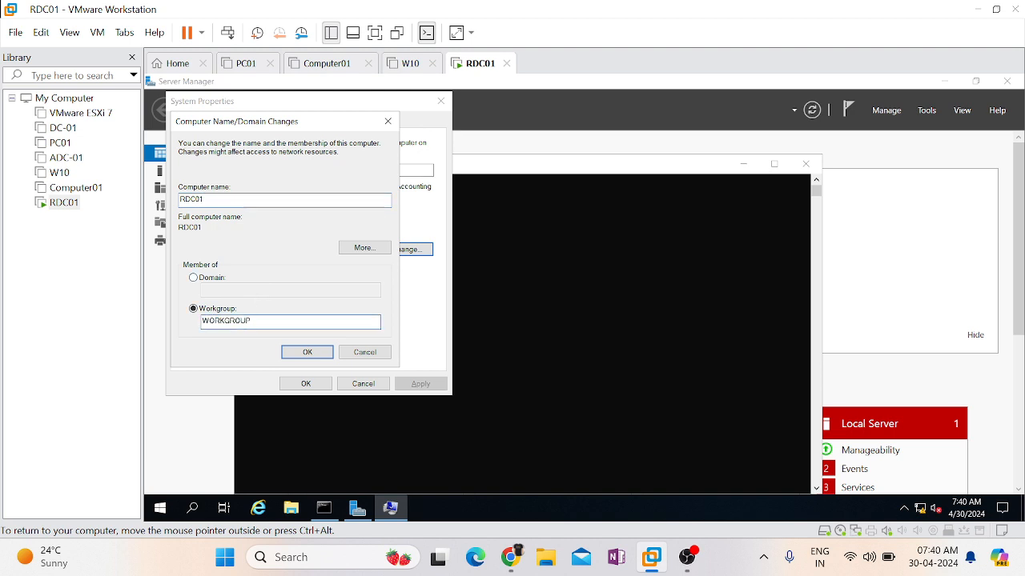
double_click(260, 319)
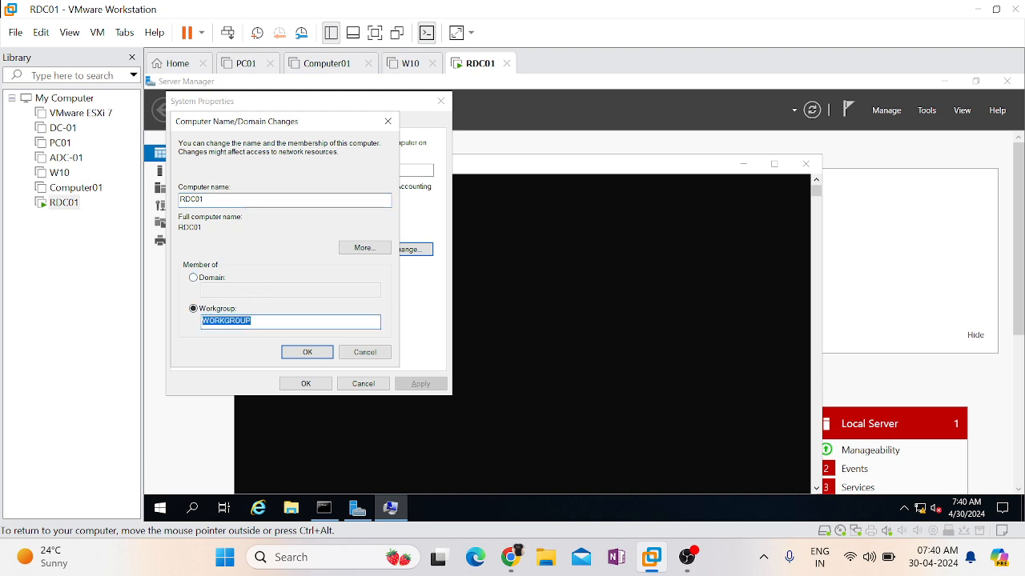
left_click(220, 278)
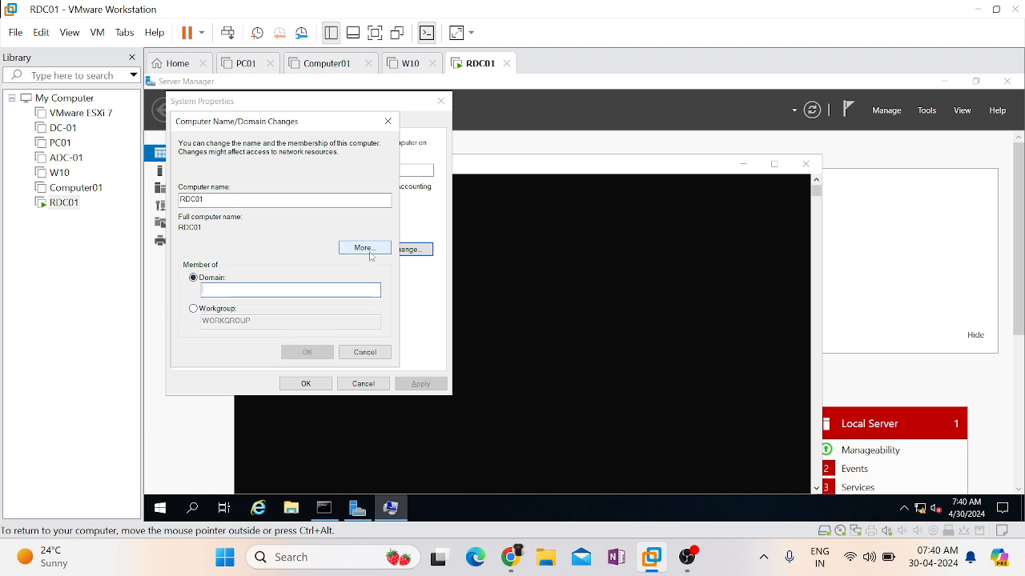
left_click(207, 312)
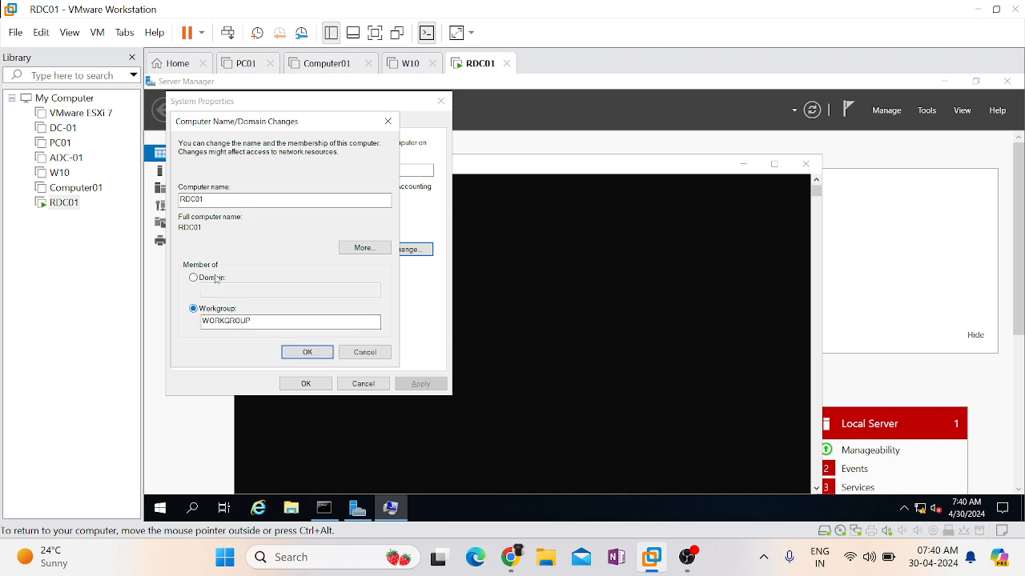
- Apply the computer name change with workgroup membership kept and restart the server immediately
left_click(309, 355)
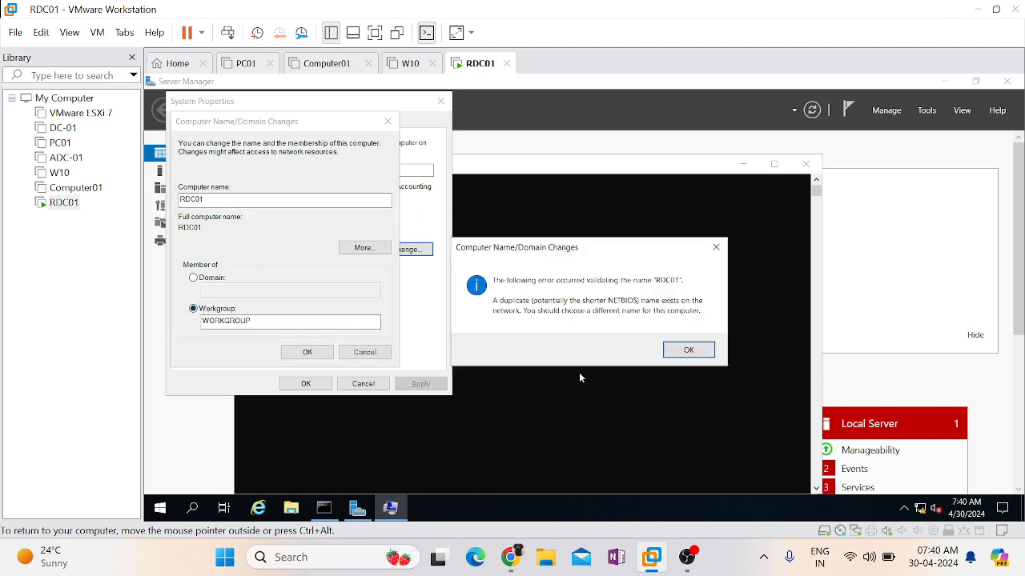
left_click(685, 350)
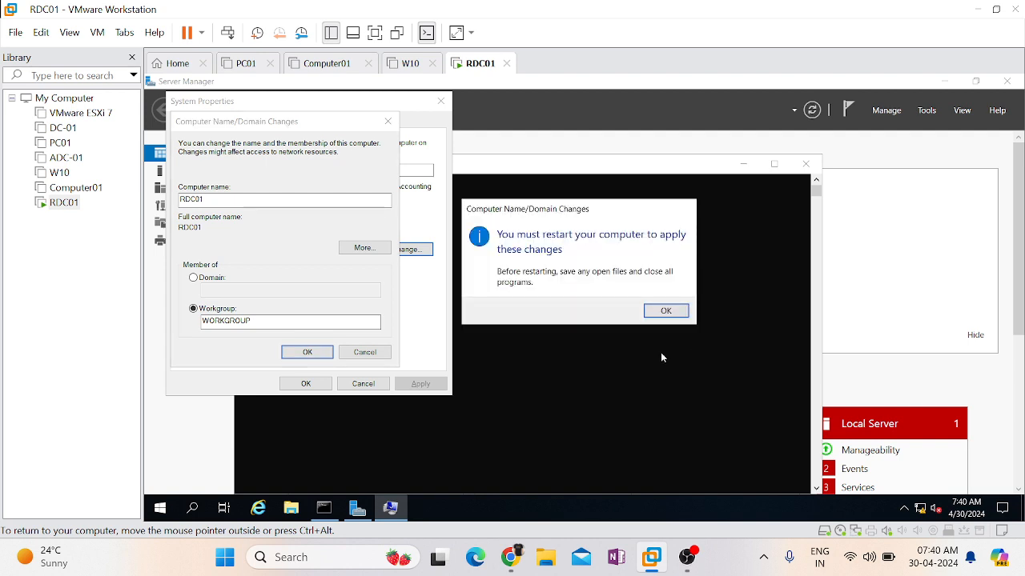
left_click(665, 311)
left_click(305, 382)
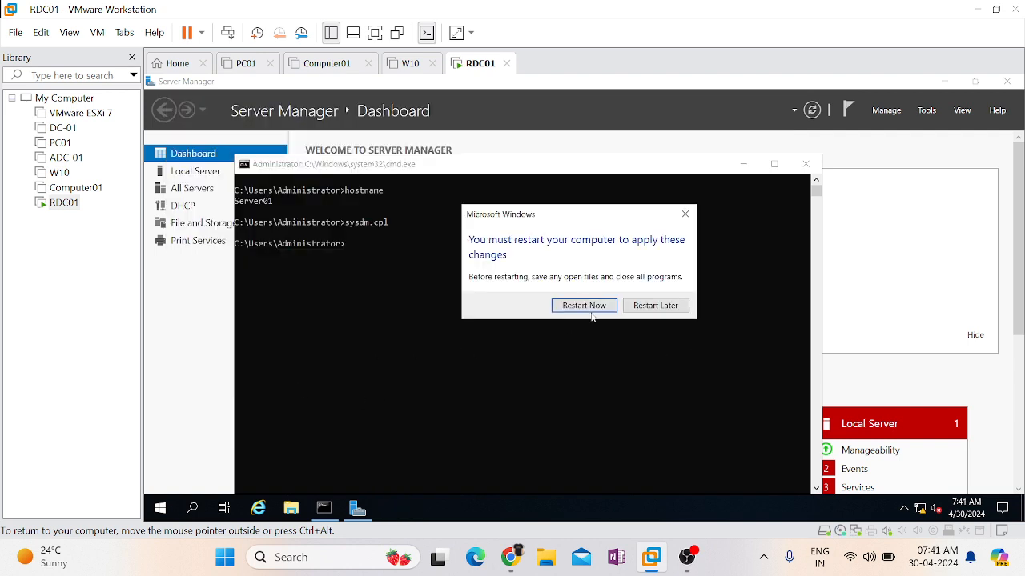
left_click(590, 305)
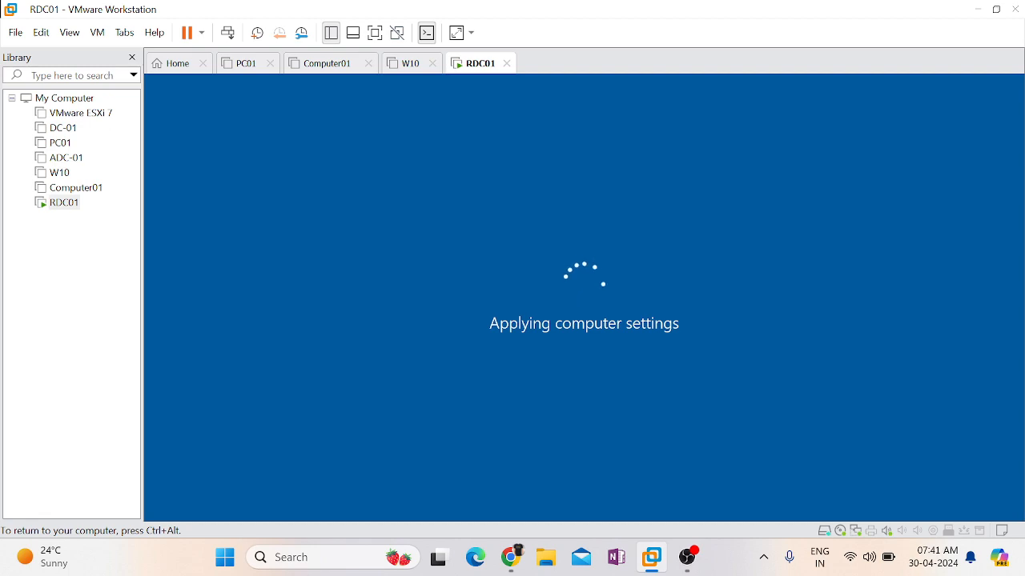
- Unlock the restarted RDC01 virtual machine and sign in as Administrator with the account password
key("ctrl+alt")
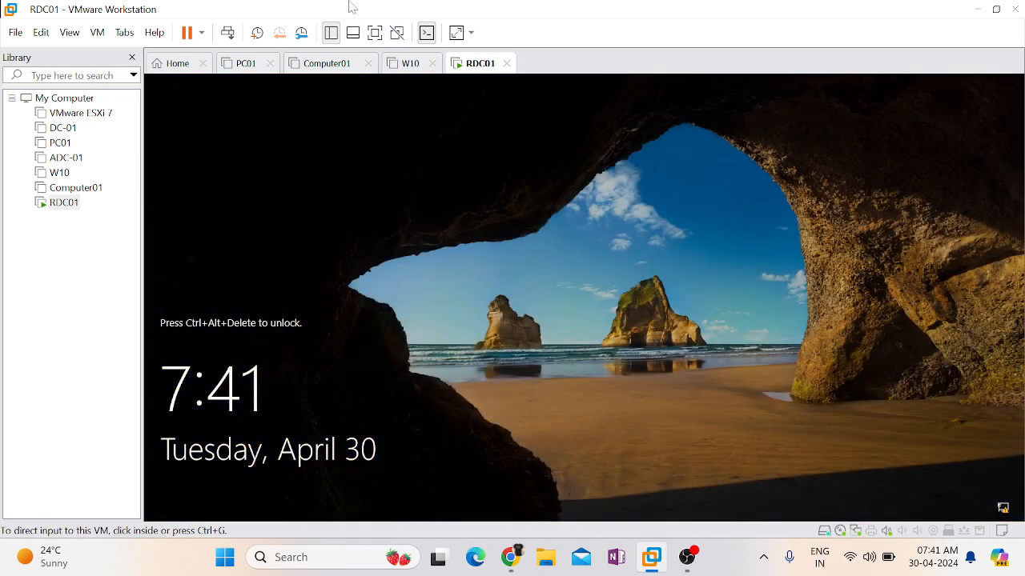
right_click(481, 66)
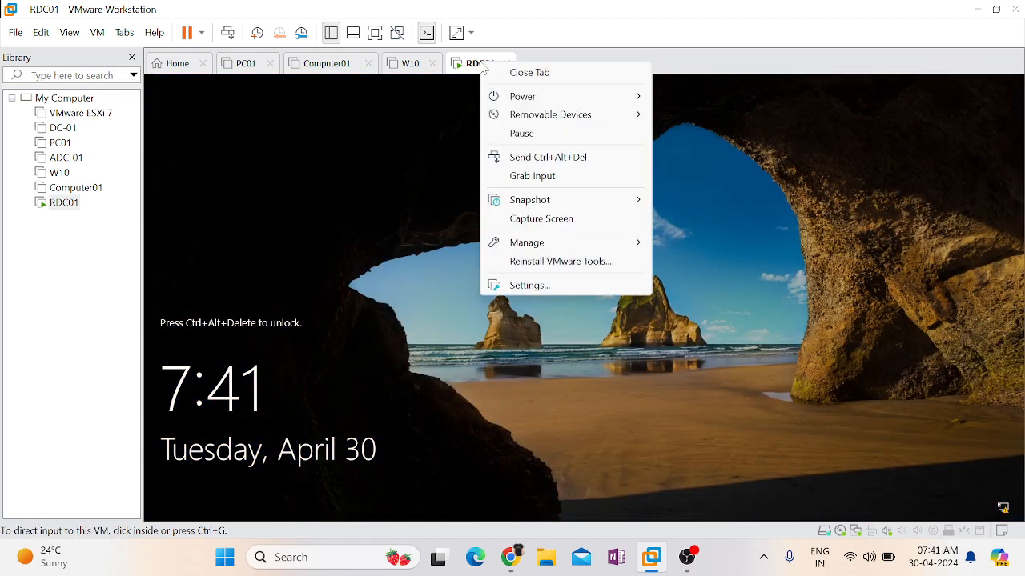
left_click(518, 164)
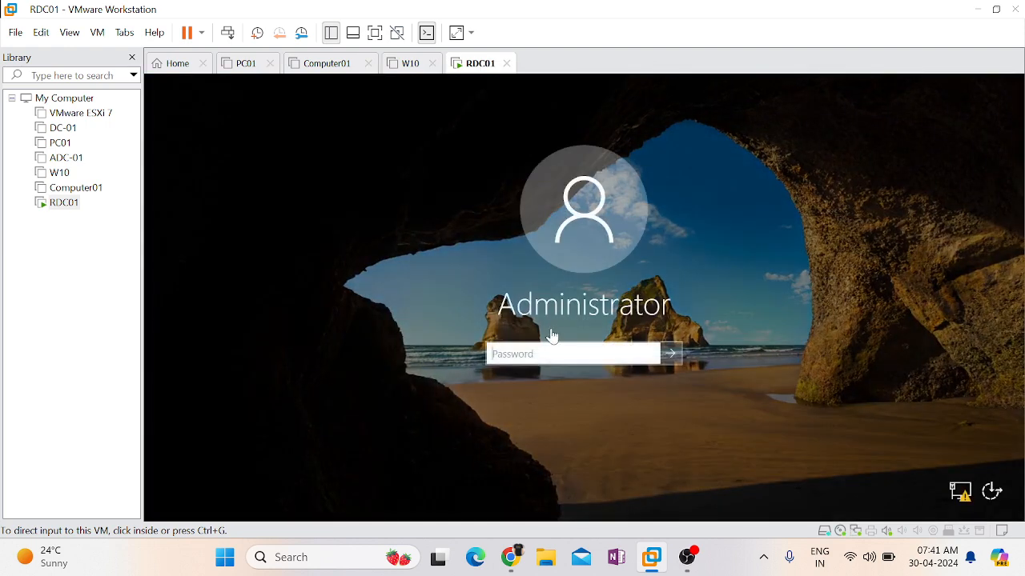
left_click(541, 357)
type("•••••••••••")
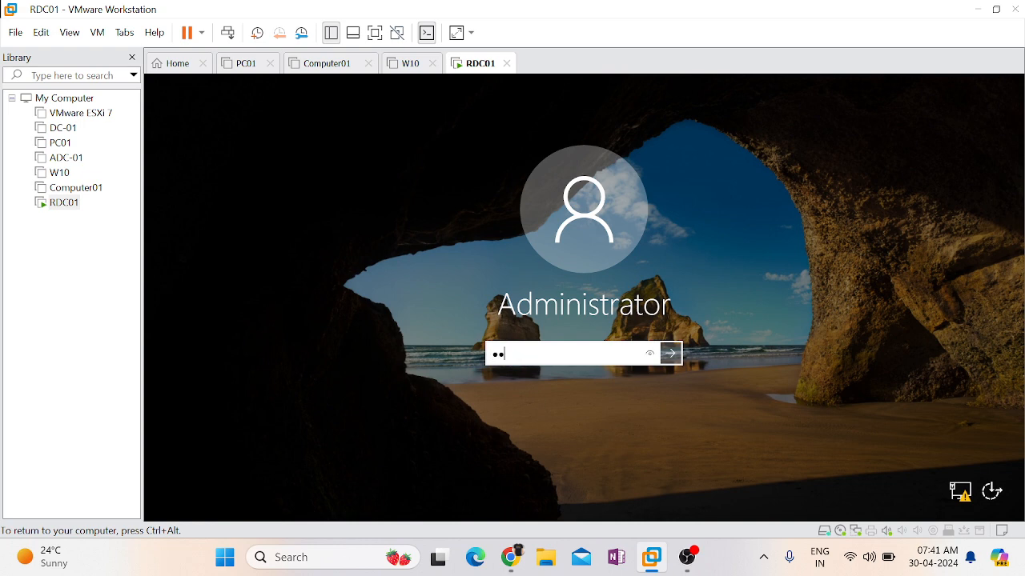
key("Return")
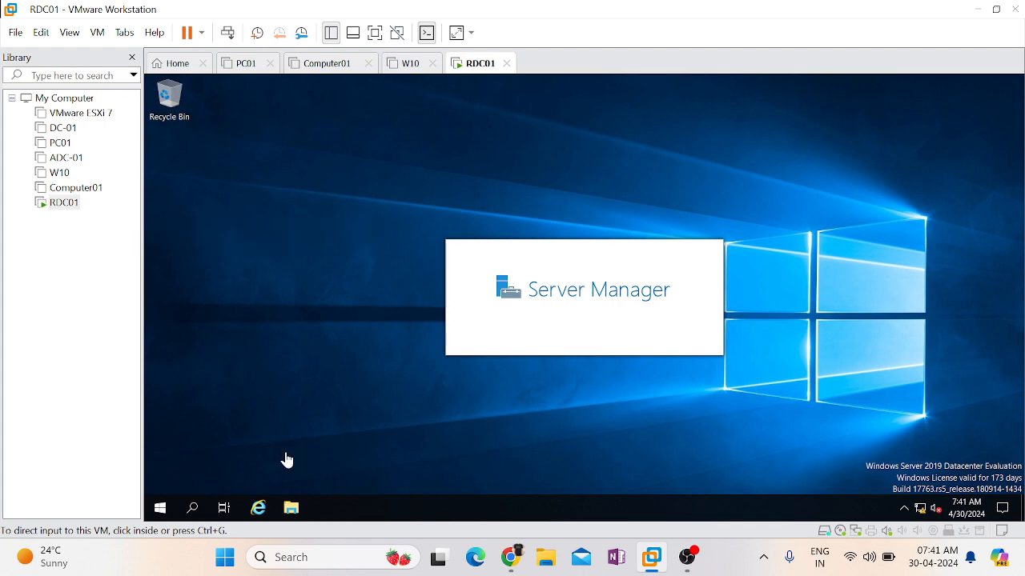
- Open a new Command Prompt by running cmd from the Run dialog
left_click(313, 439)
key("super+r")
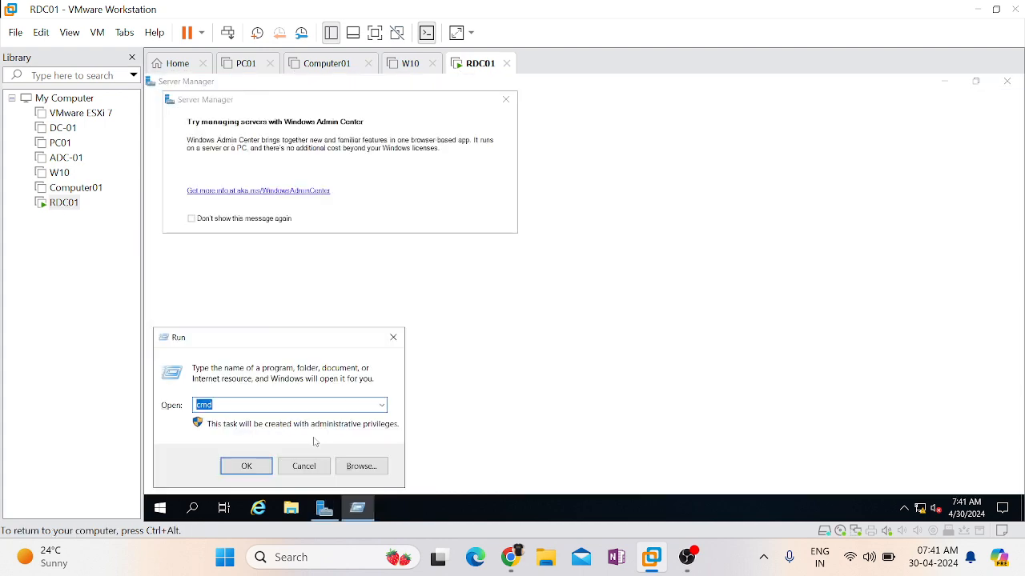
type("cmd")
key("Return")
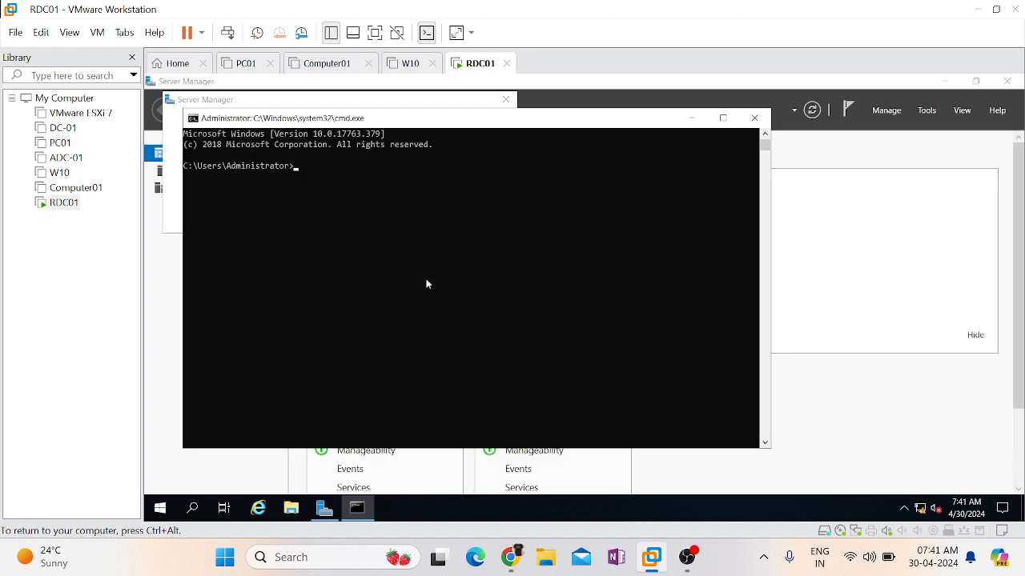
- Verify the server's new computer name with the hostname command
left_click(426, 282)
type("hostnam")
key("Return")
type("hostname")
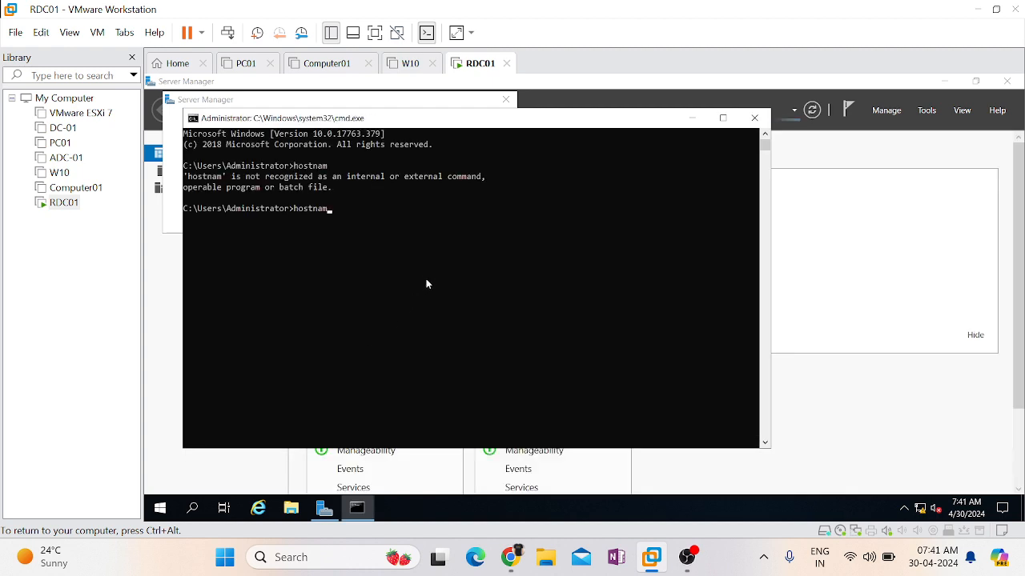
key("Return")
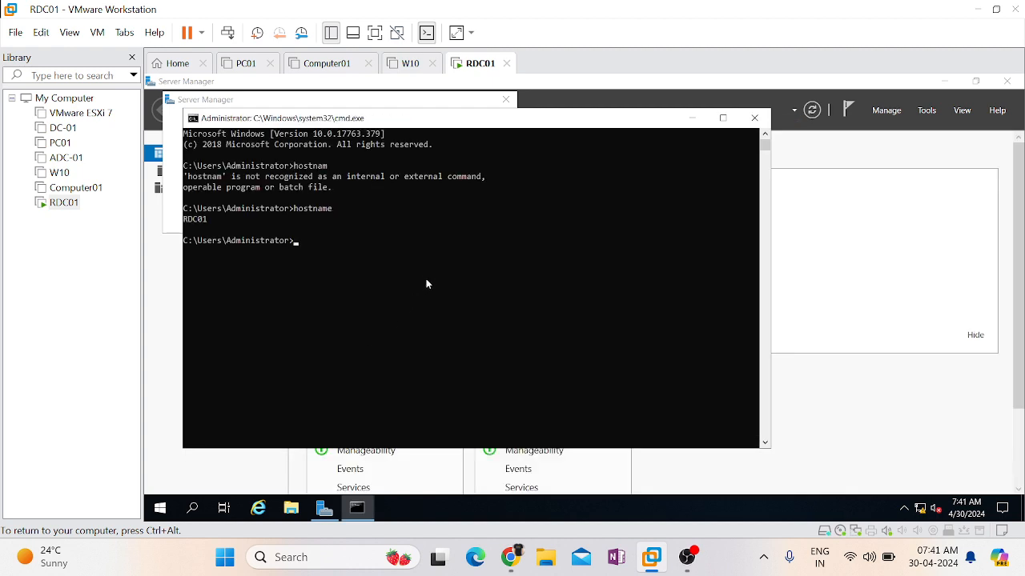
left_click(200, 219)
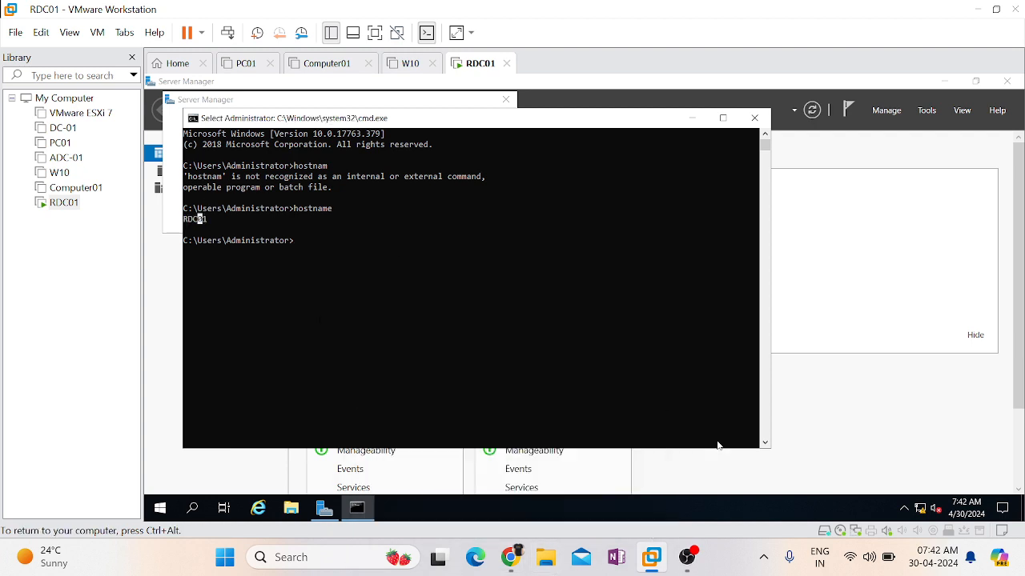
- Clear the Command Prompt output with cls and show the virtual machine in full screen
left_click(503, 338)
type("cls")
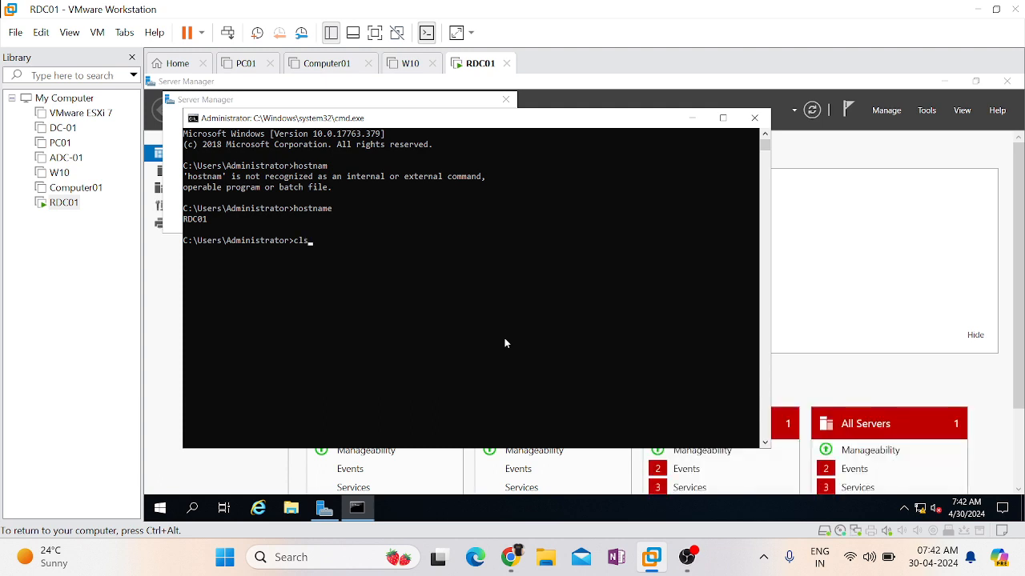
key("Return")
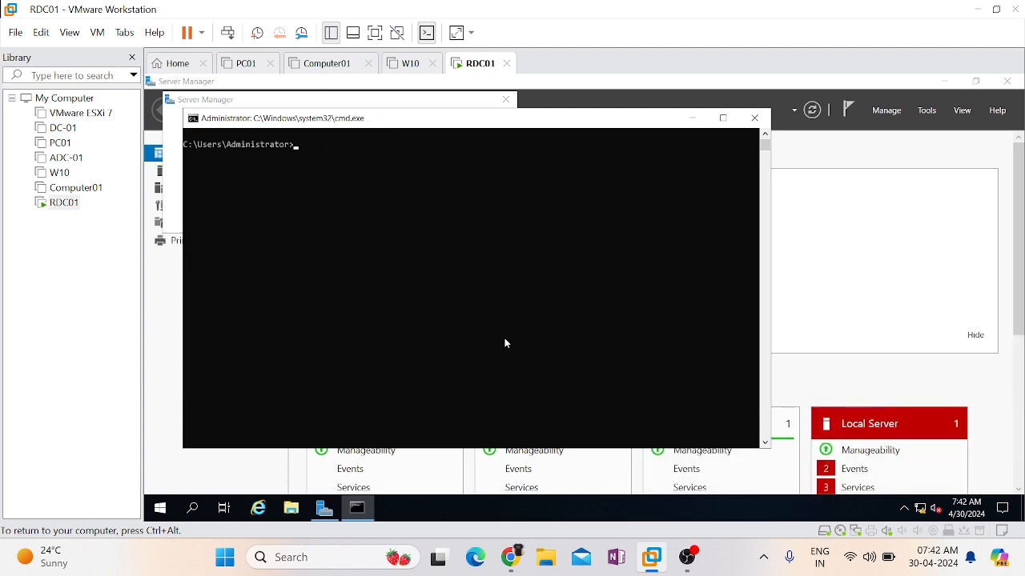
type("ipconfi")
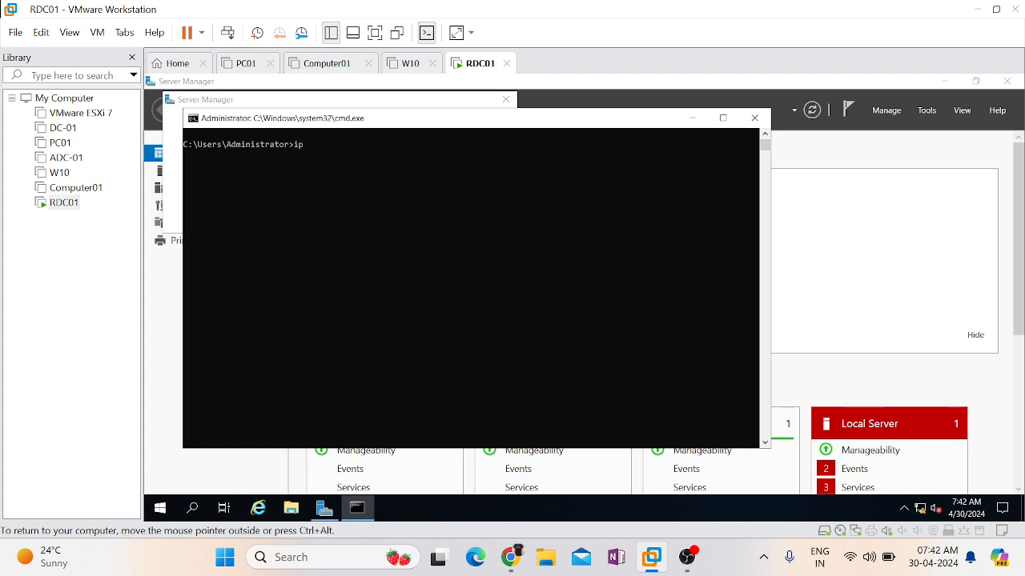
key("BackSpace")
key("BackSpace")
key("BackSpace")
key("BackSpace")
key("BackSpace")
key("BackSpace")
key("BackSpace")
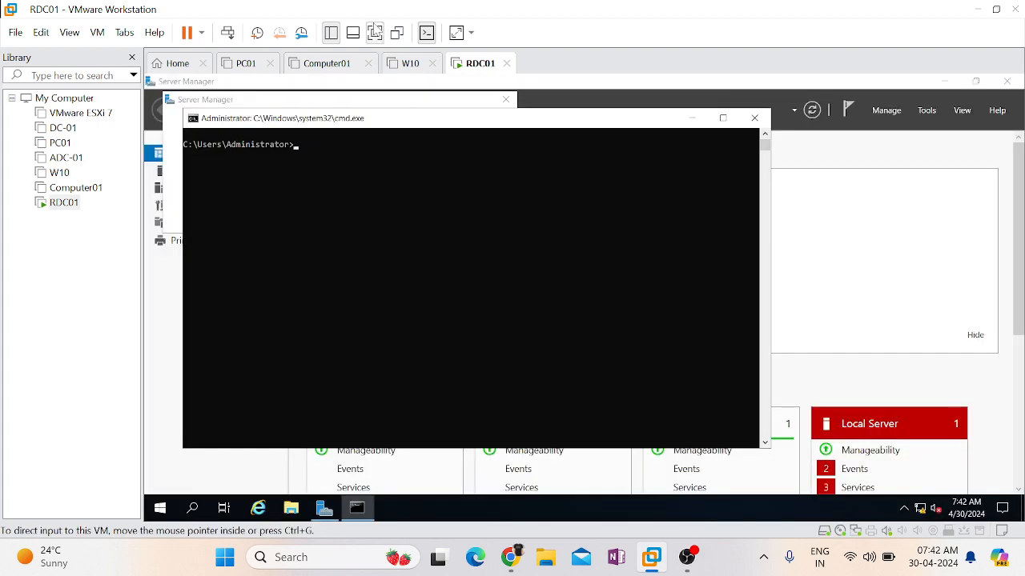
left_click(375, 32)
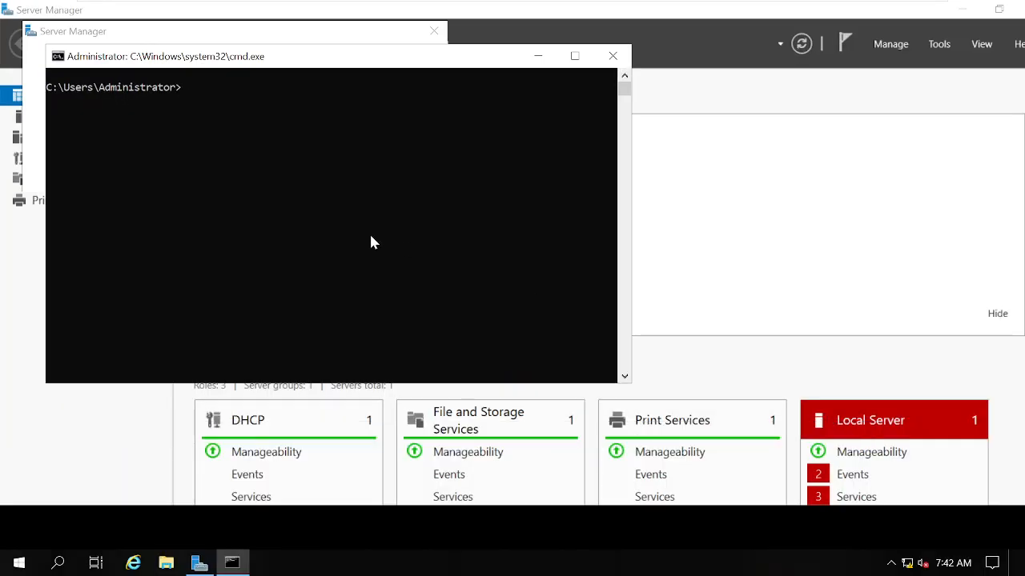
- Check the server's current IP configuration with the ipconfig command on a cleared prompt
type("i")
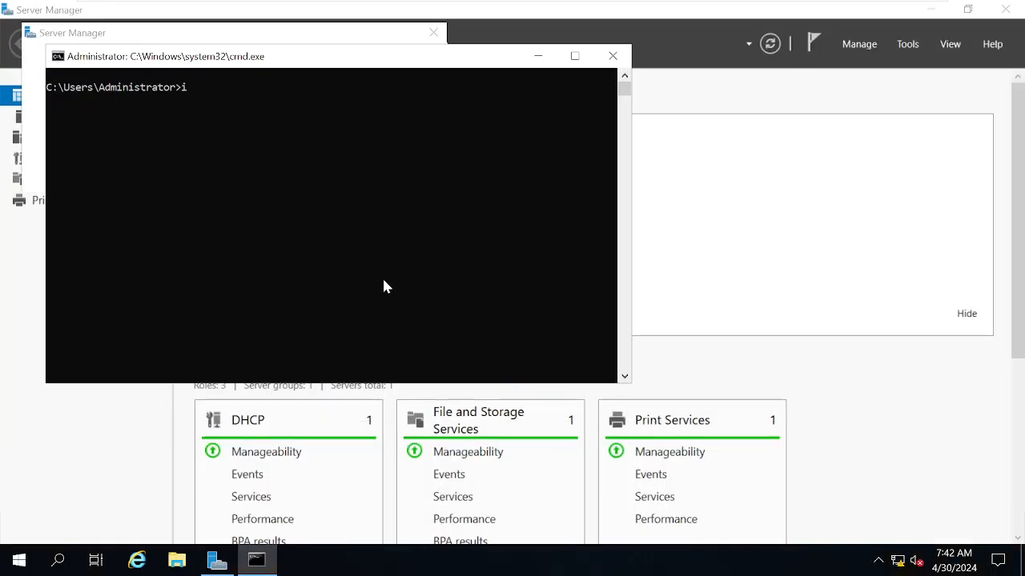
type("pcinfig")
key("Return")
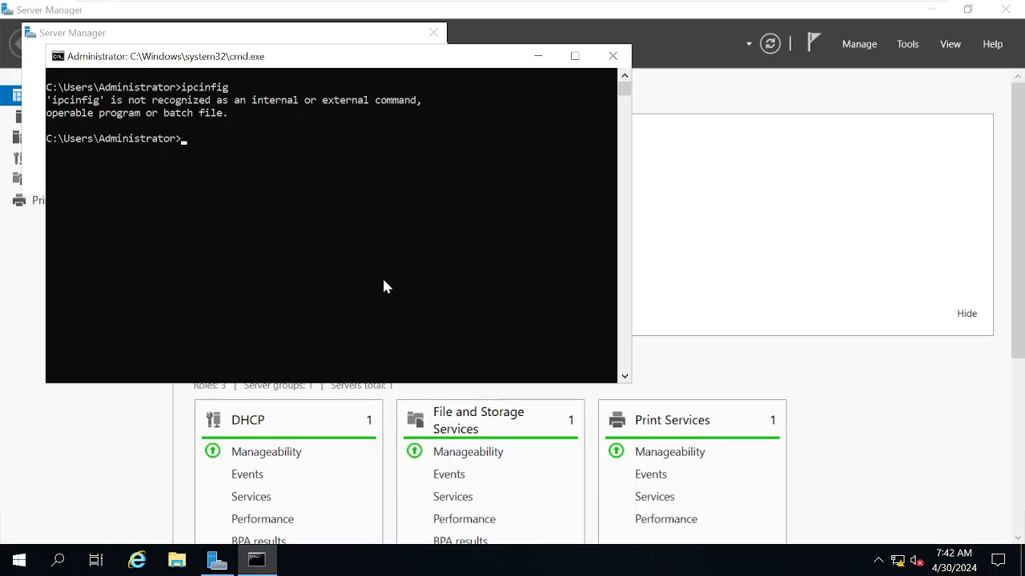
type("cls")
key("Return")
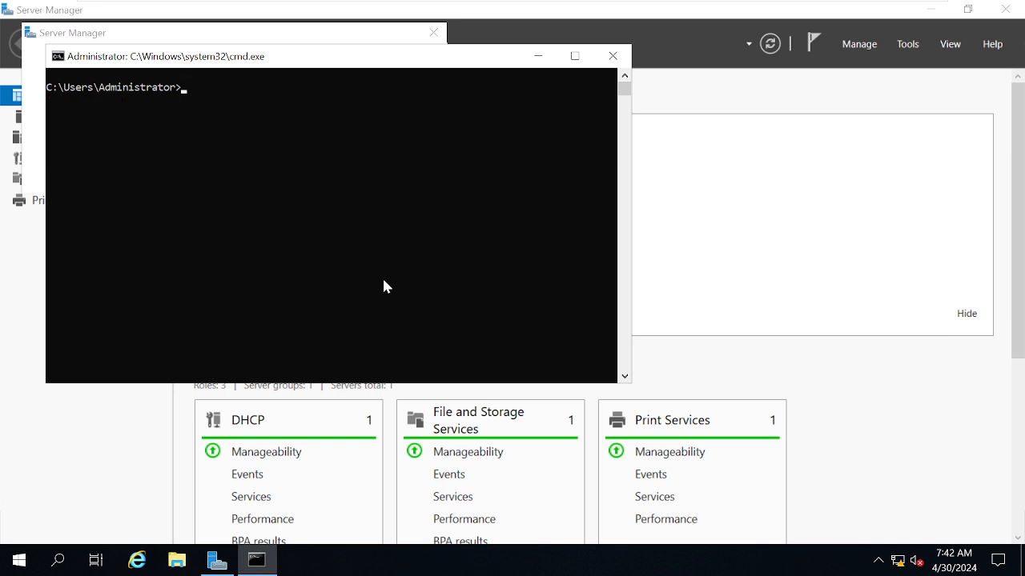
type("ipconfig")
key("Return")
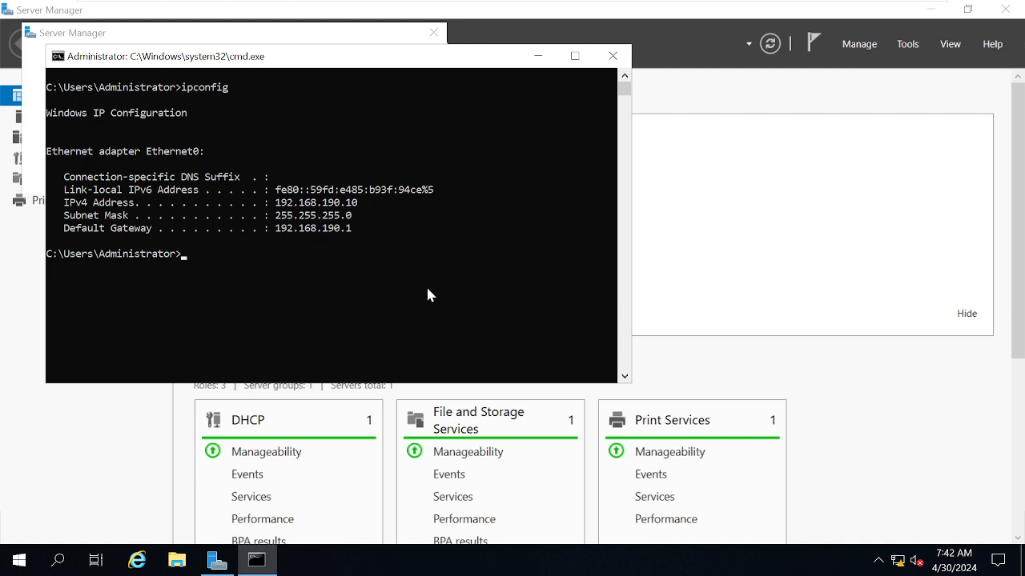
- List the full network adapter details with ipconfig /all and maximize the Command Prompt window
key("Up")
type("-all")
key("BackSpace")
key("BackSpace")
key("BackSpace")
key("BackSpace")
type("/all")
key("Return")
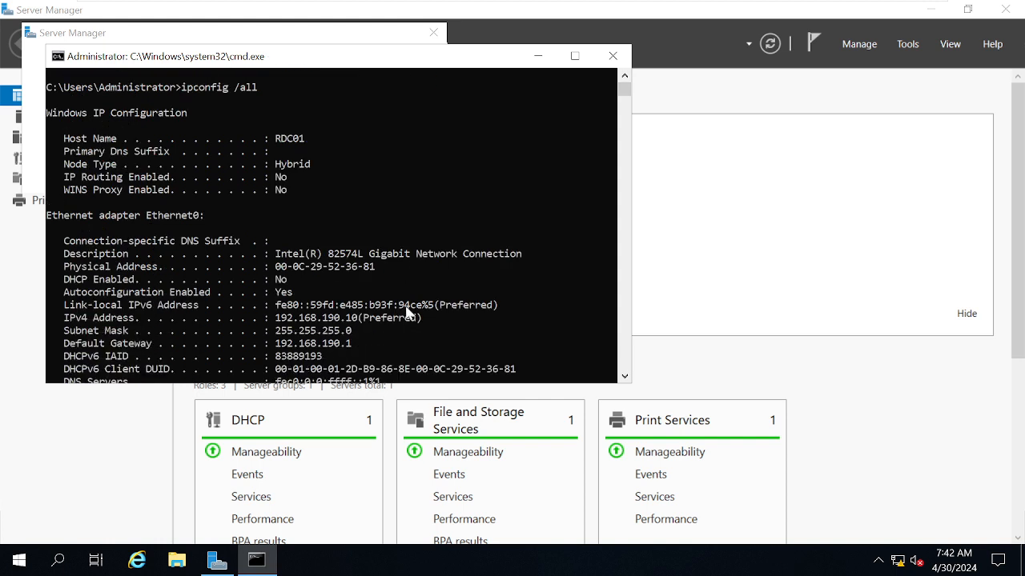
left_click(576, 56)
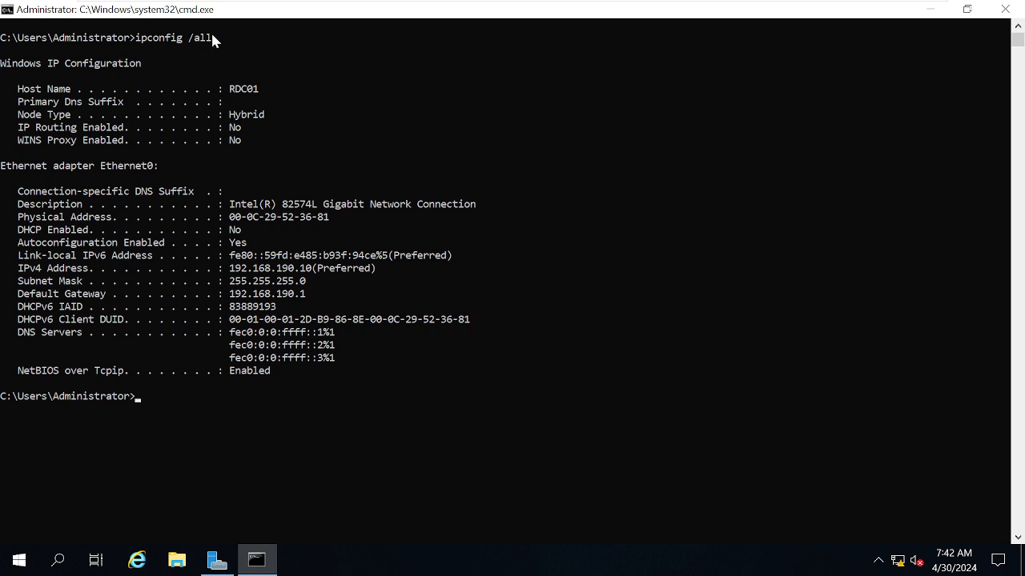
- Examine the Physical Address and DHCP Enabled entries of the Ethernet0 adapter in the ipconfig /all output
left_click_drag(212, 36, 136, 42)
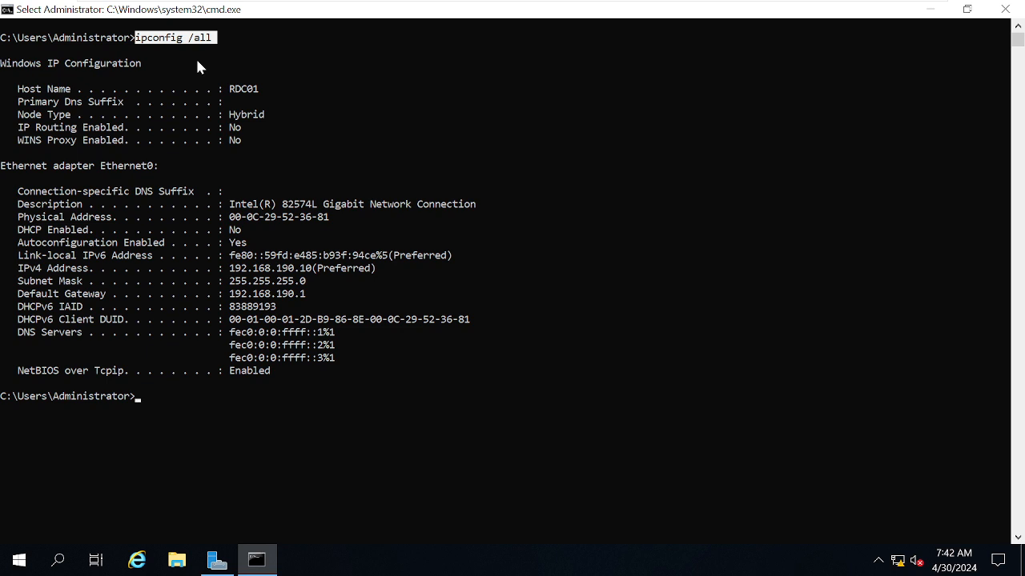
left_click(240, 47)
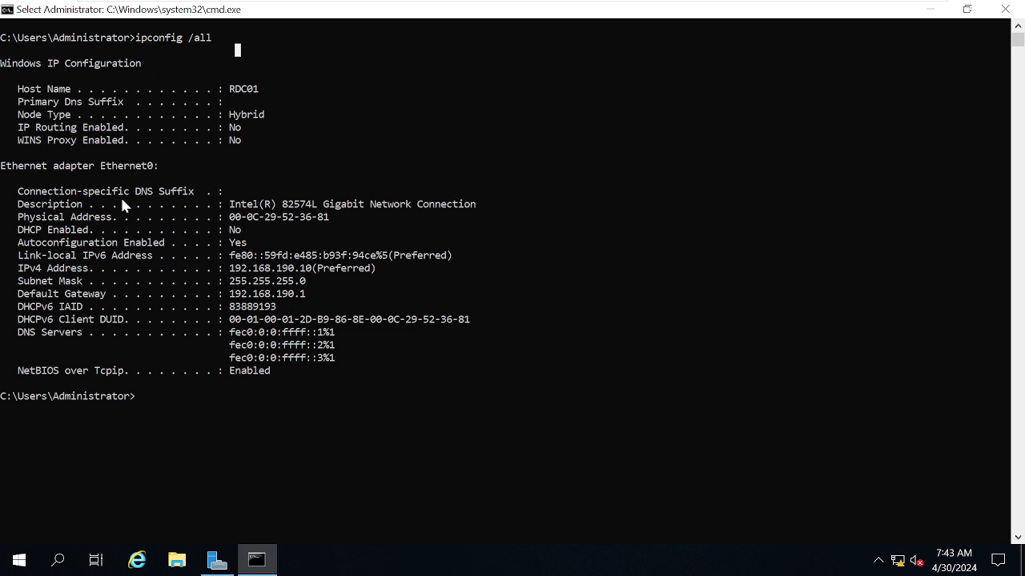
left_click_drag(19, 222, 313, 220)
left_click(26, 236)
left_click_drag(18, 229, 178, 234)
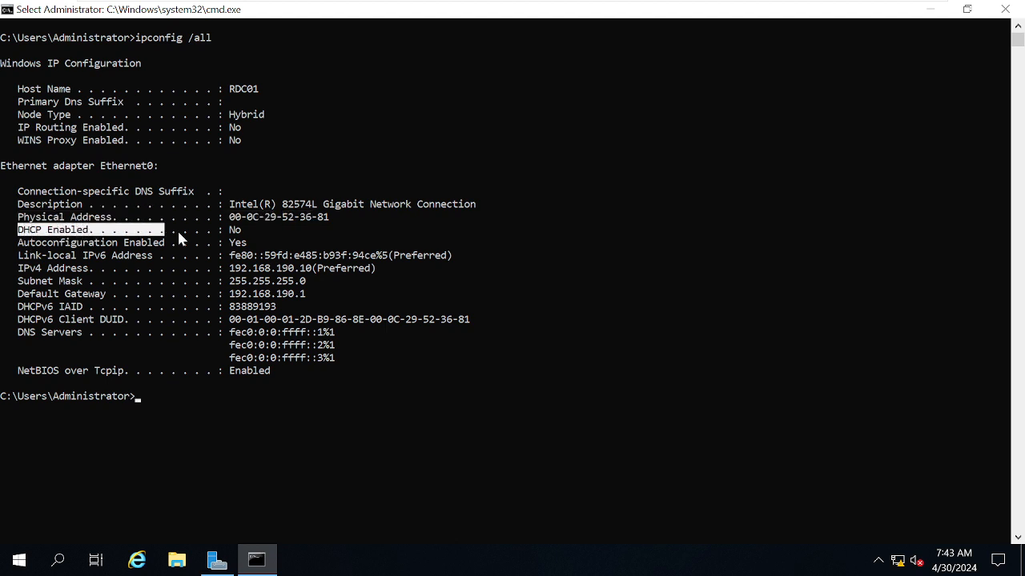
left_click(250, 230)
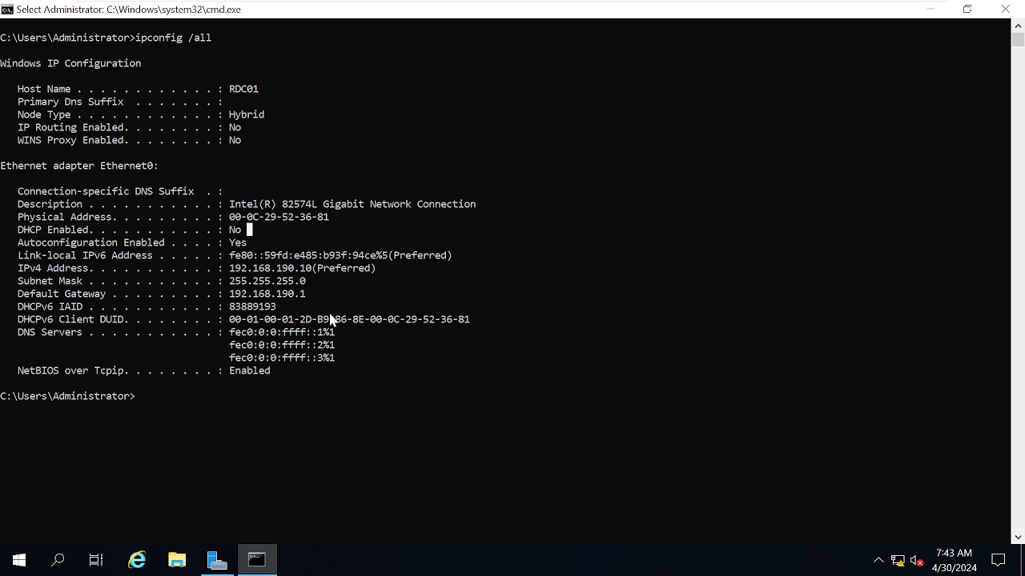
left_click_drag(230, 230, 242, 231)
left_click(353, 368)
key("Escape")
- Launch Network Connections with ncpa.cpl and open the Internet Protocol Version 4 (TCP/IPv4) properties of Ethernet0
type("ncpa")
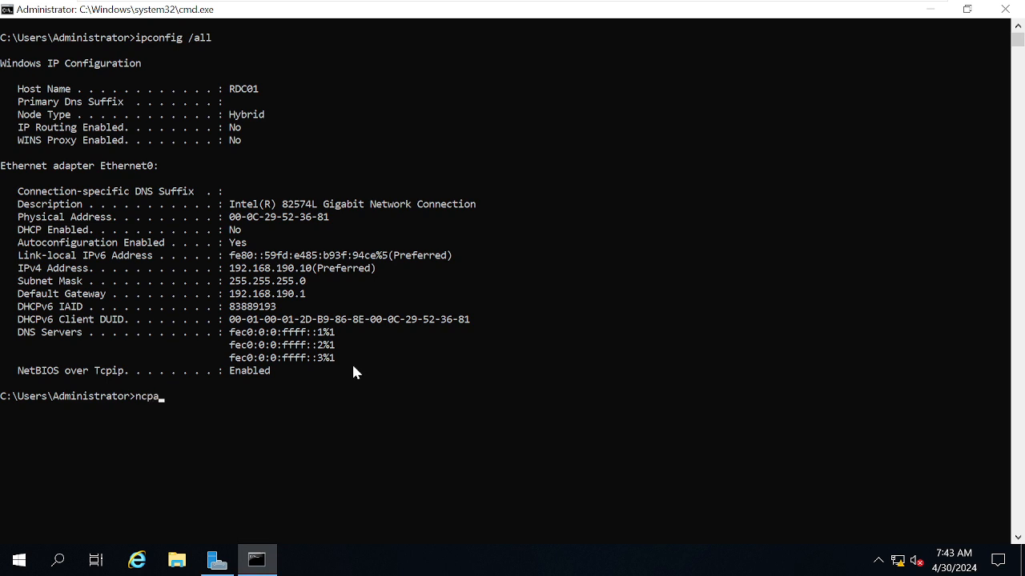
type(".cpl")
key("Return")
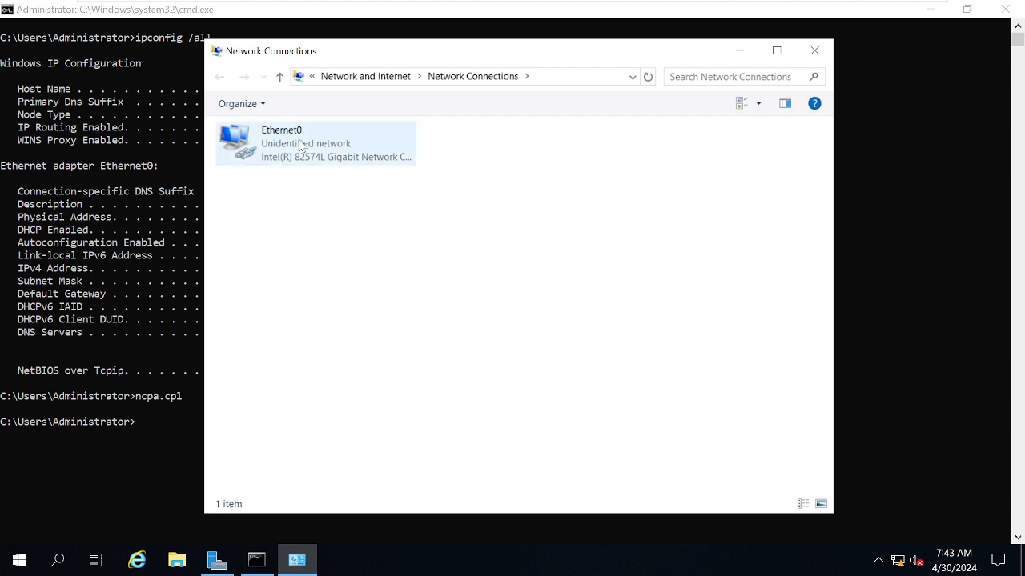
left_click(301, 146)
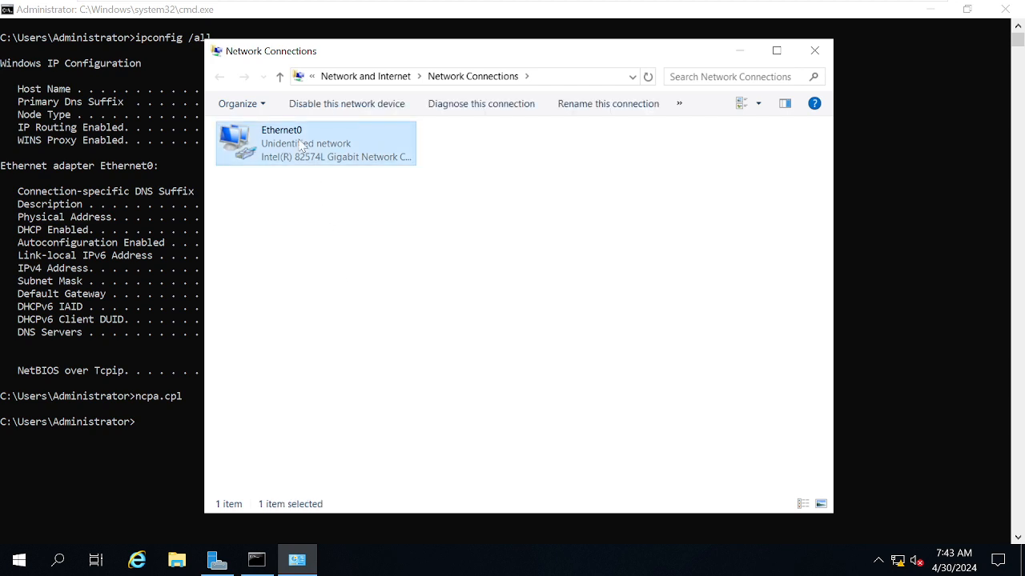
double_click(302, 147)
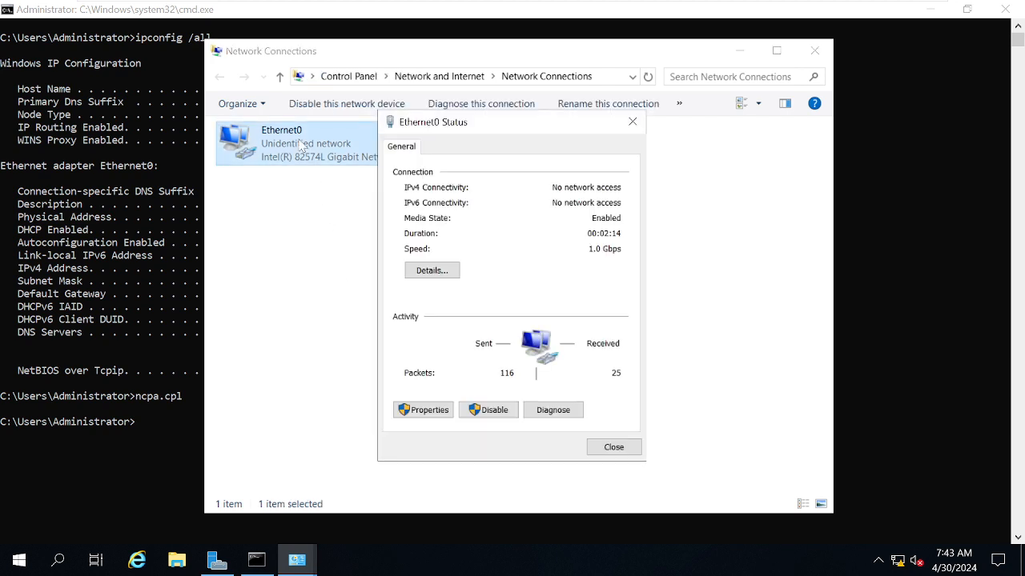
left_click(422, 412)
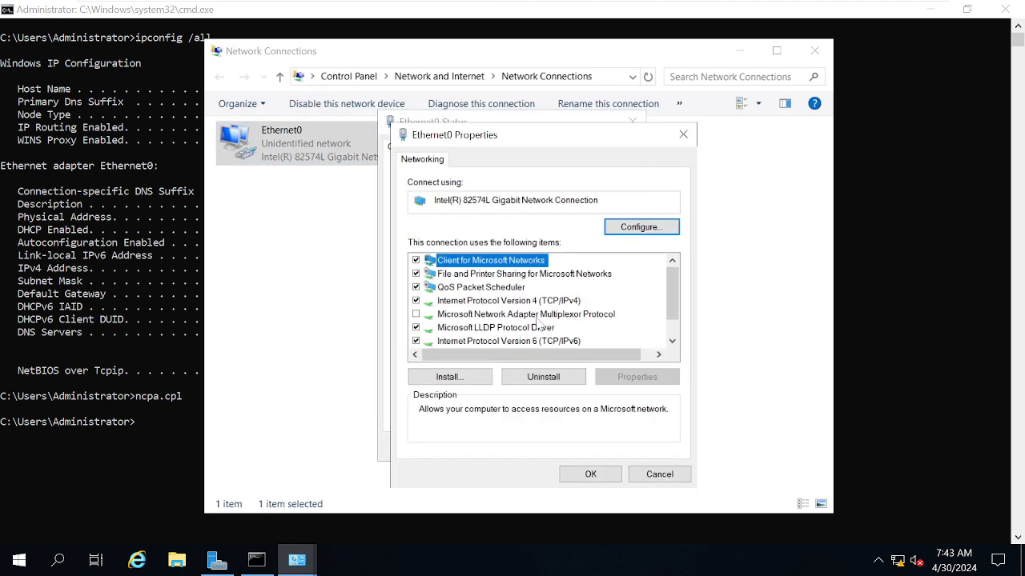
left_click(555, 305)
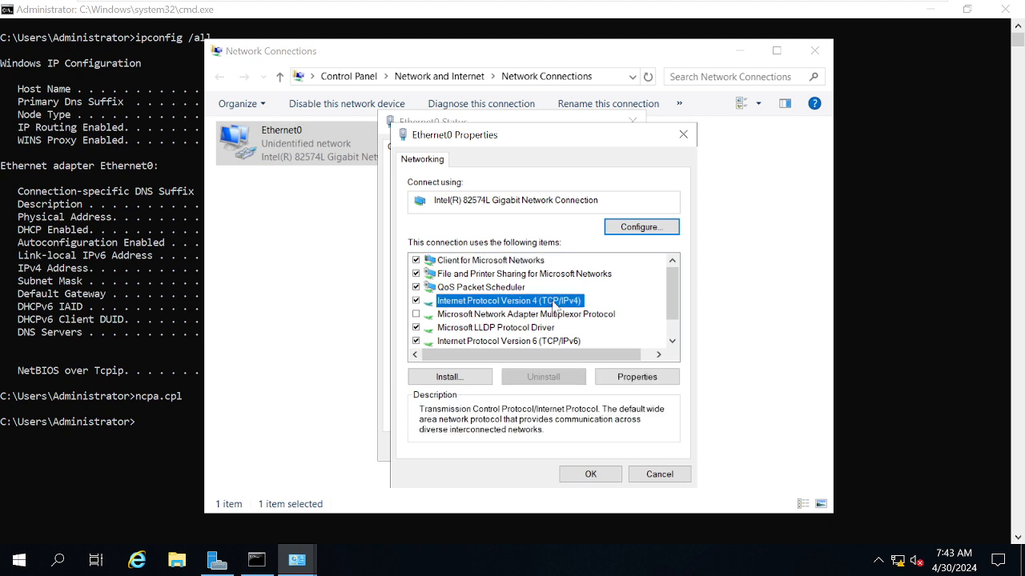
double_click(554, 305)
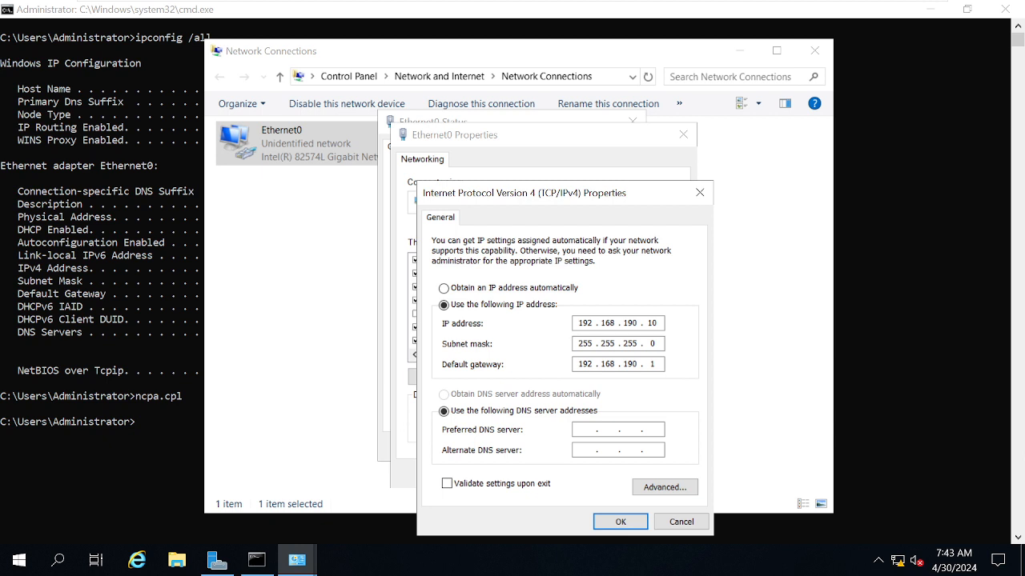
- Set Ethernet0's IP address and preferred DNS server to 192.168.190.30, apply the settings, and close Network Connections
double_click(652, 323)
type("30")
type("192")
type("168 . ")
type("190 . ")
type("30")
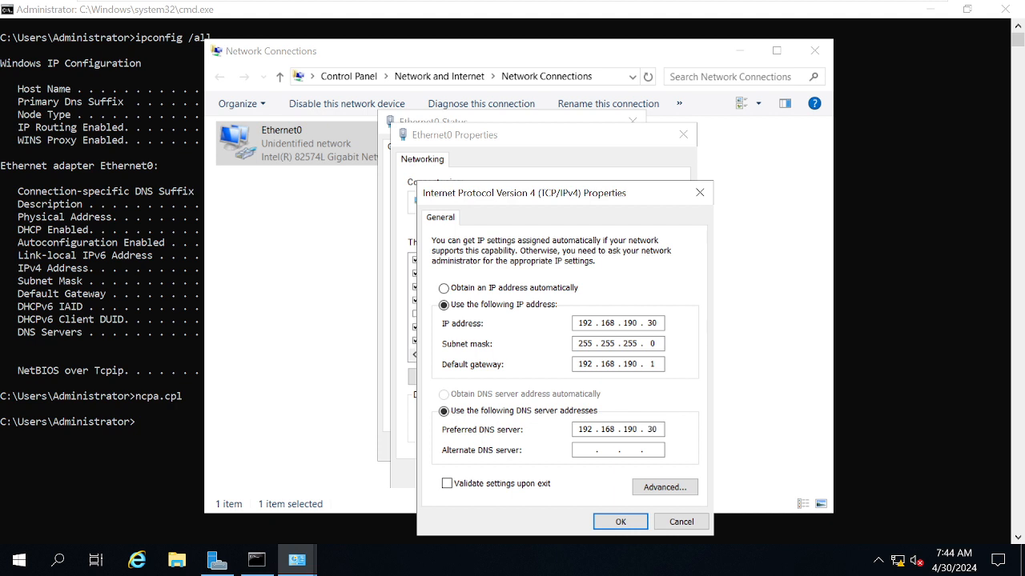
left_click(611, 518)
left_click(590, 475)
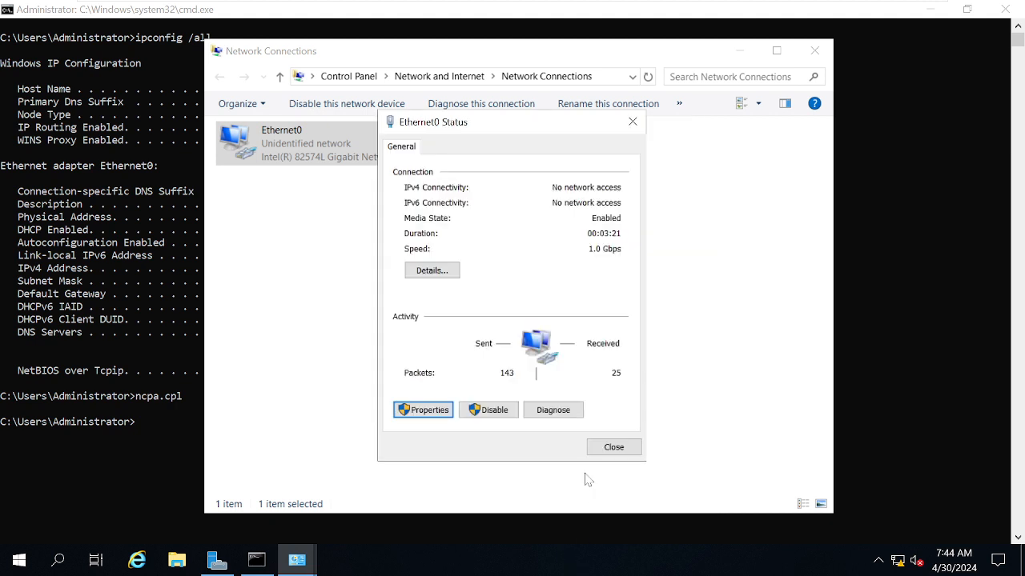
left_click(602, 452)
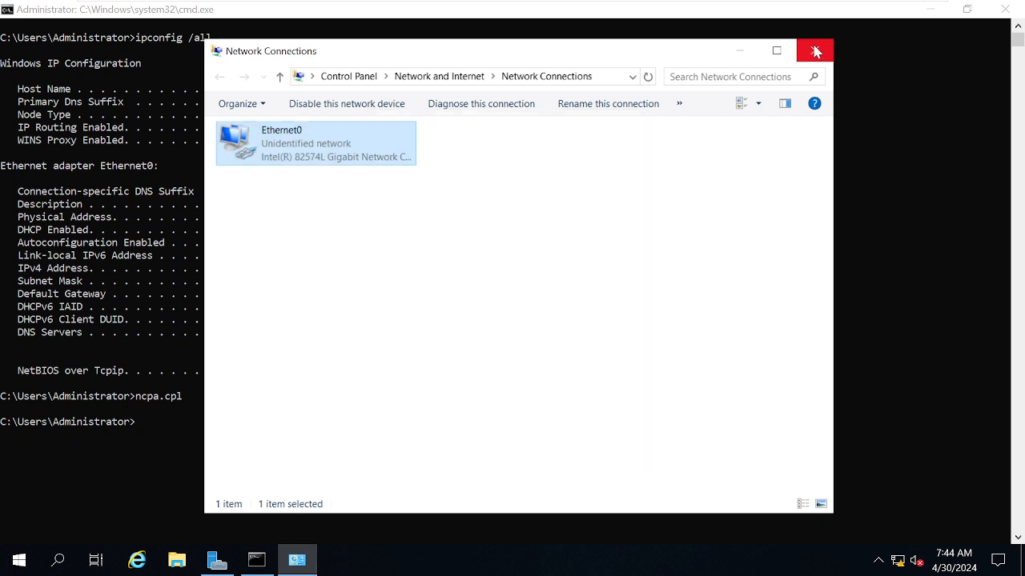
left_click(814, 50)
- Run ipconfig again in the Command Prompt to check the changed IP settings
left_click(249, 442)
key("Up")
key("Up")
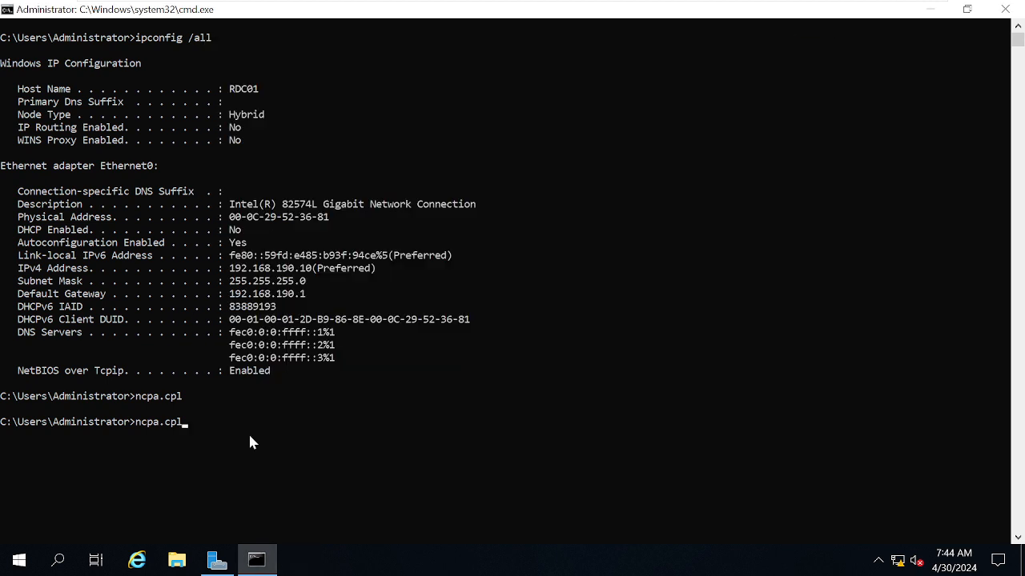
key("BackSpace")
key("BackSpace")
key("BackSpace")
key("BackSpace")
key("BackSpace")
key("Return")
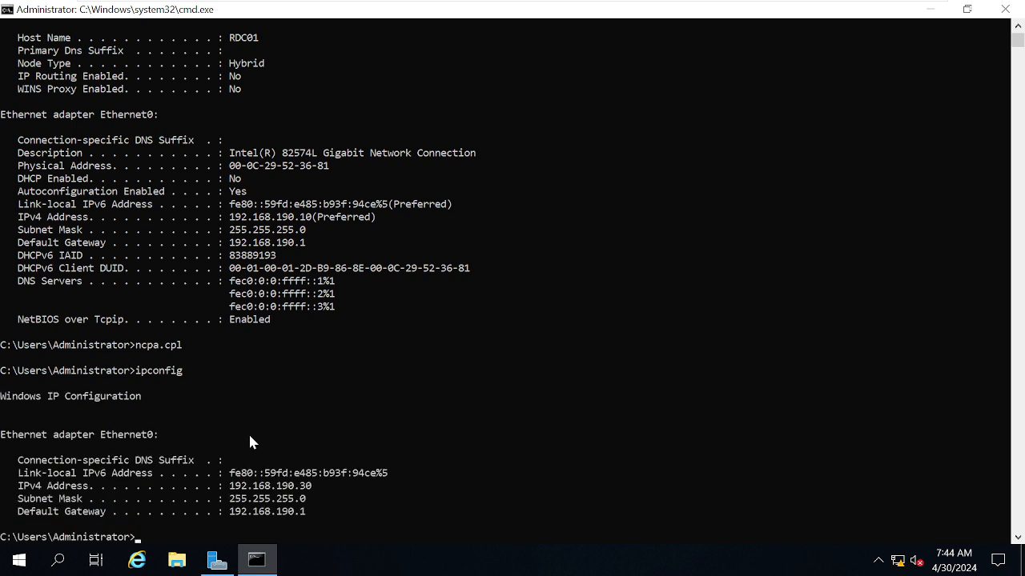
scroll(729, 464, "down", 2)
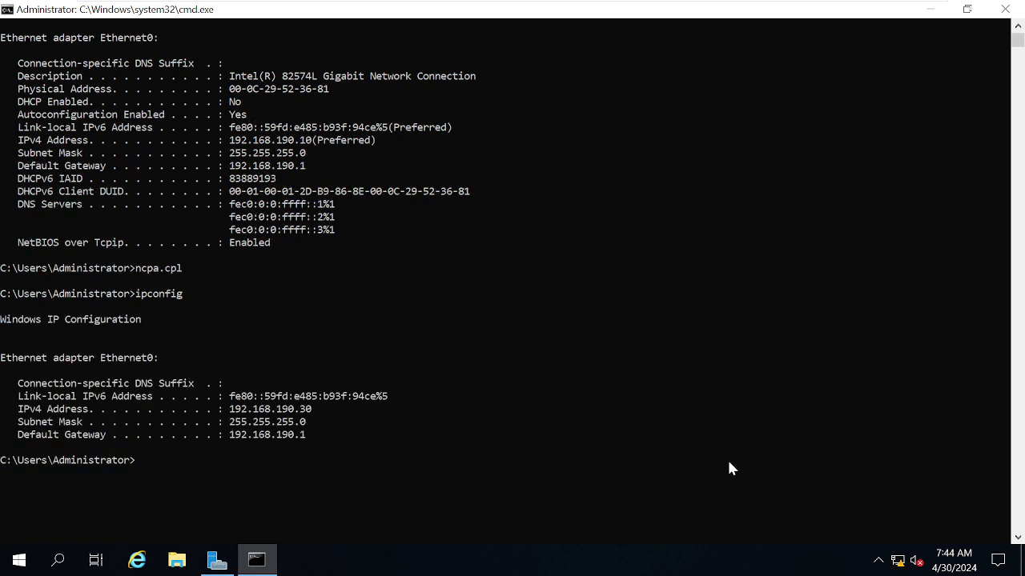
- Compare the earlier IPv4 address of Ethernet0 with the new one in the command output
left_click(240, 142)
left_click_drag(242, 144, 312, 144)
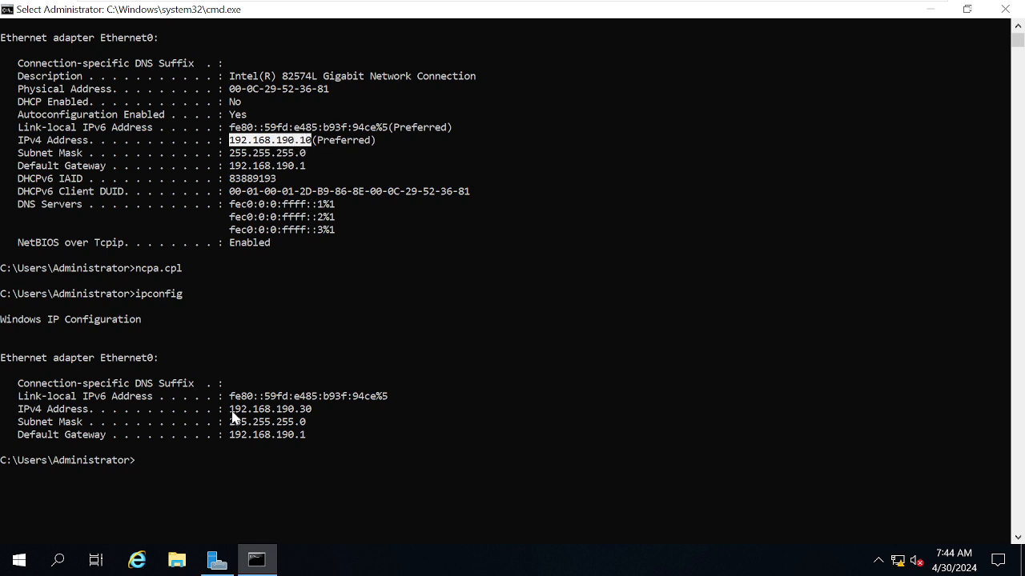
left_click_drag(232, 412, 318, 416)
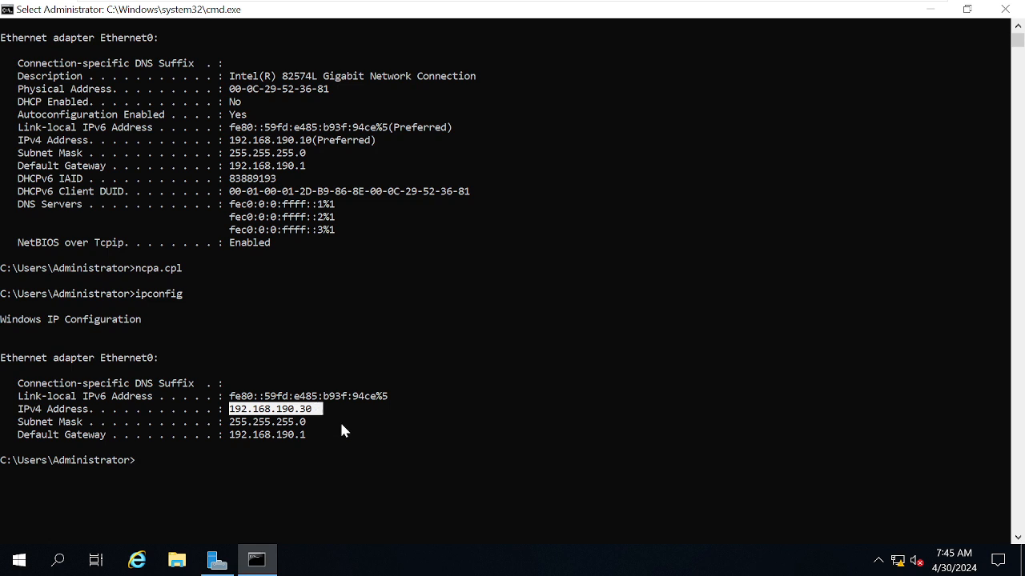
left_click(380, 465)
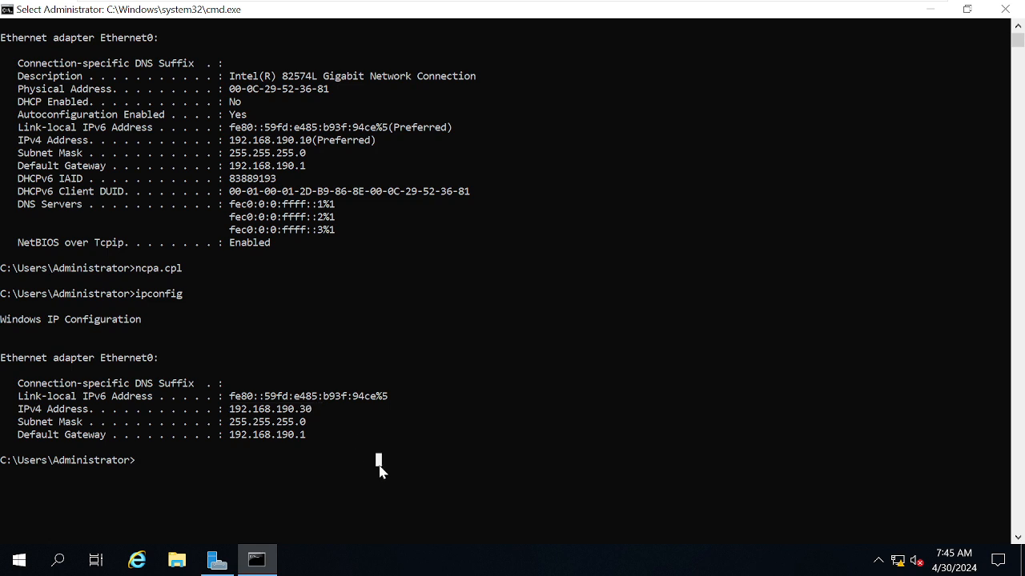
- Close the Command Prompt and dismiss the Windows Admin Center message in Server Manager
left_click(1004, 11)
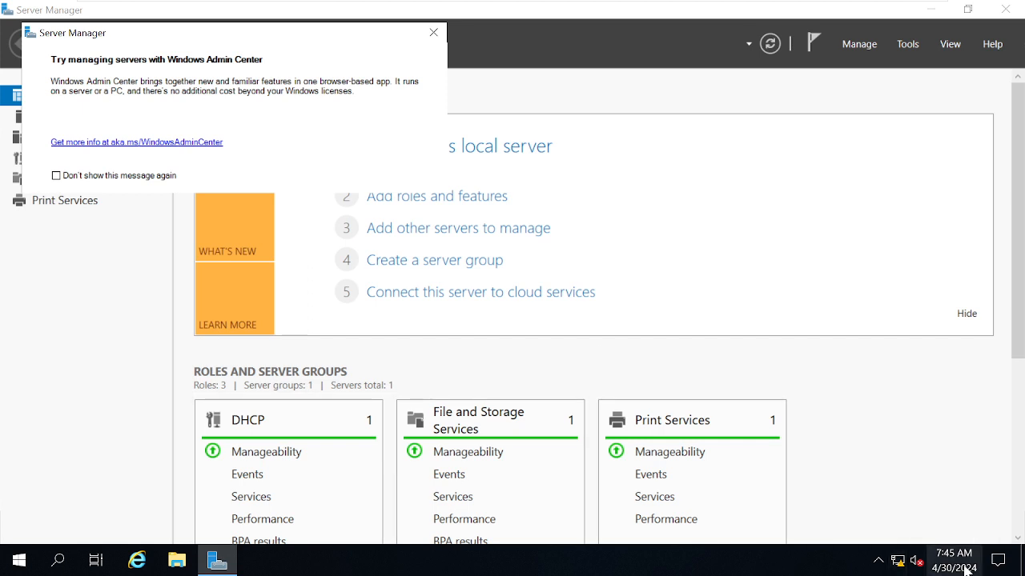
mouse_move(966, 568)
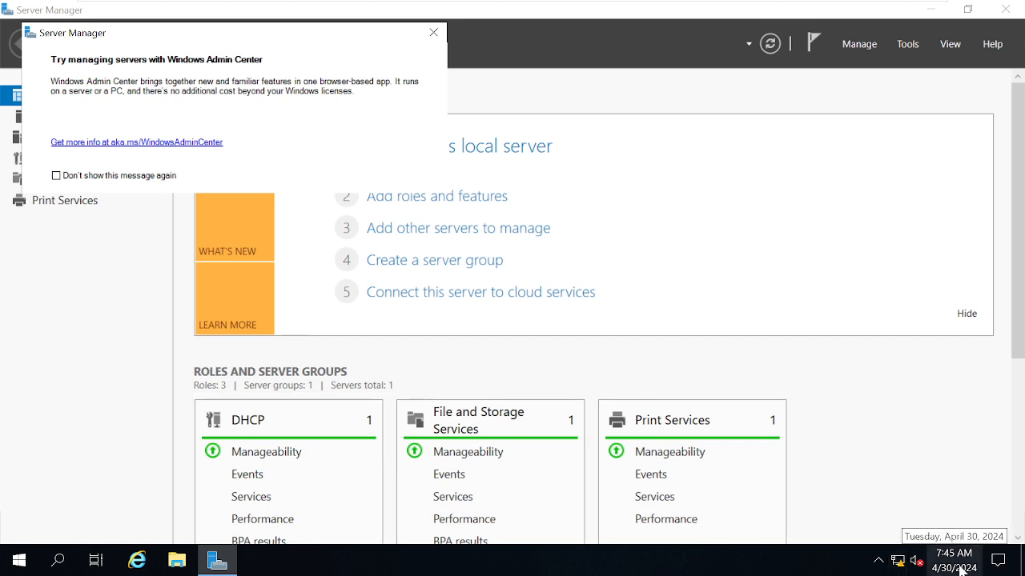
left_click(433, 32)
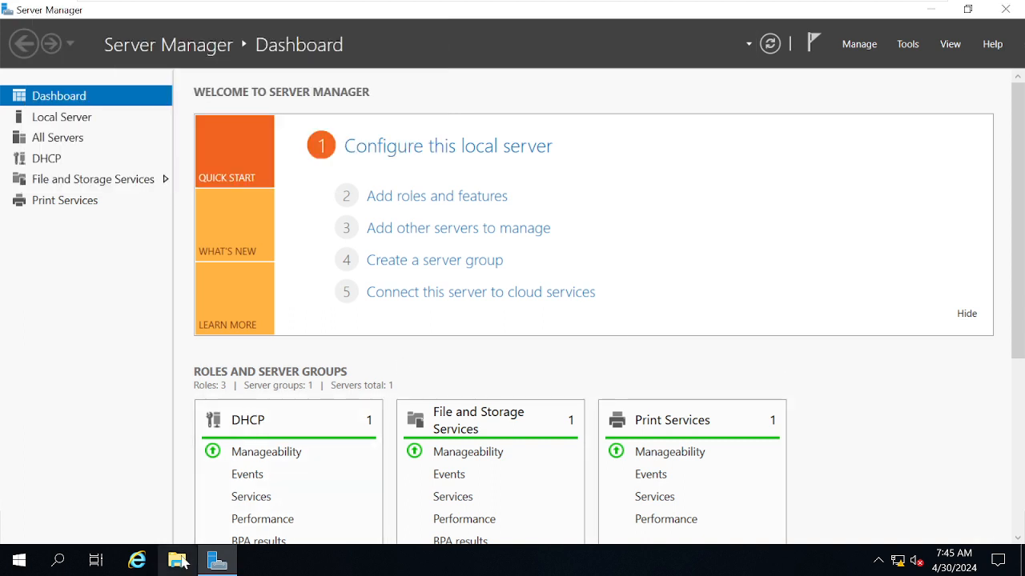
- Open a fresh Command Prompt by running cmd from the Run dialog
key("super+r")
type("cmd")
key("Return")
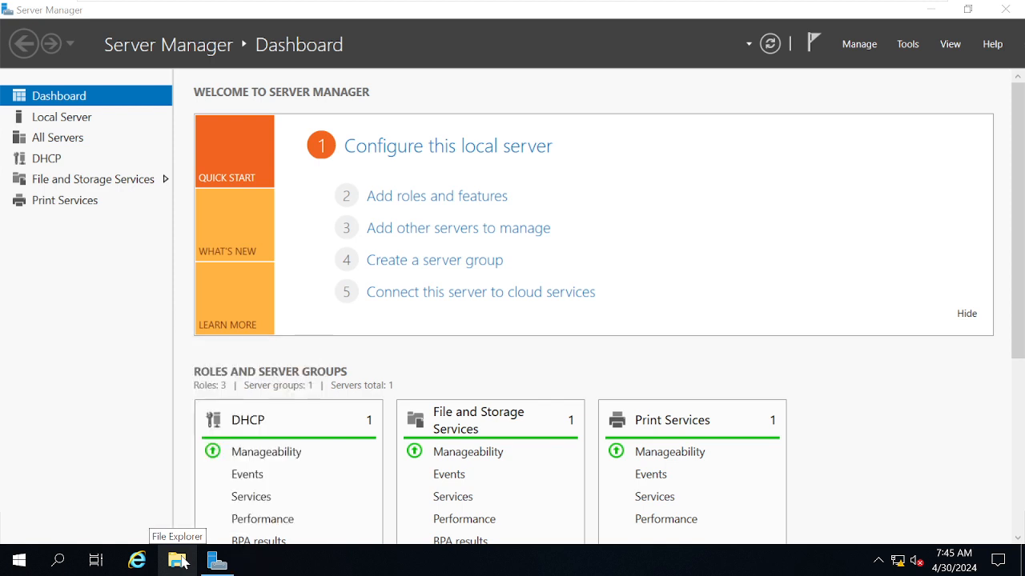
- Open System Properties by running sysdm.cpl in the Command Prompt and check the full computer name and workgroup
left_click(296, 238)
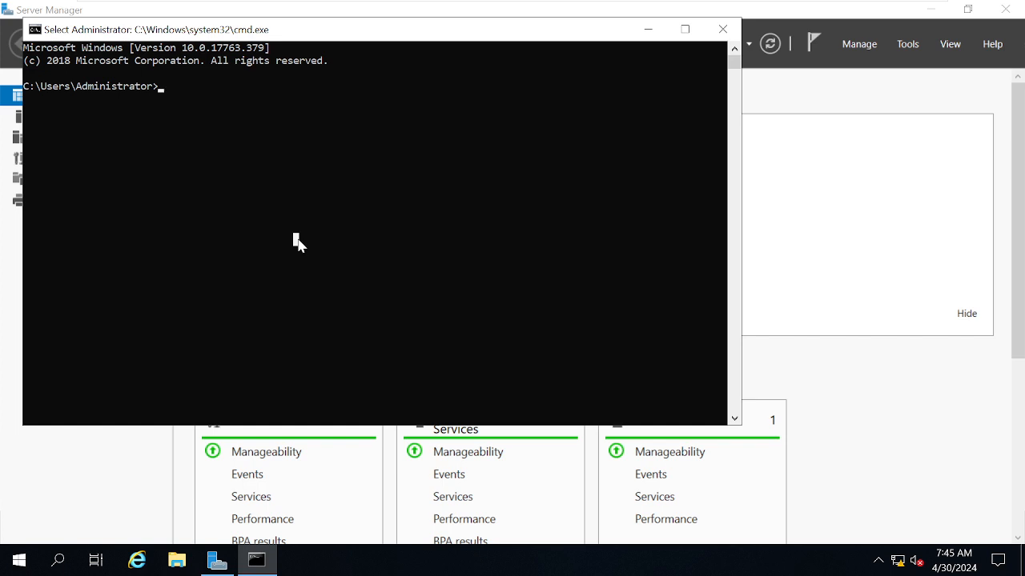
key("Escape")
type("sysd")
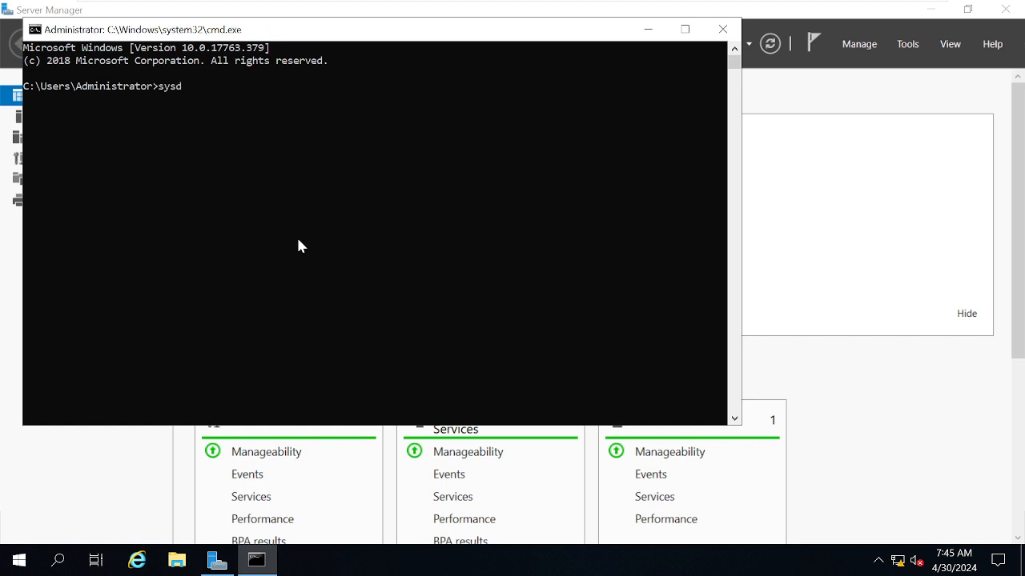
type("m.cpl")
key("Return")
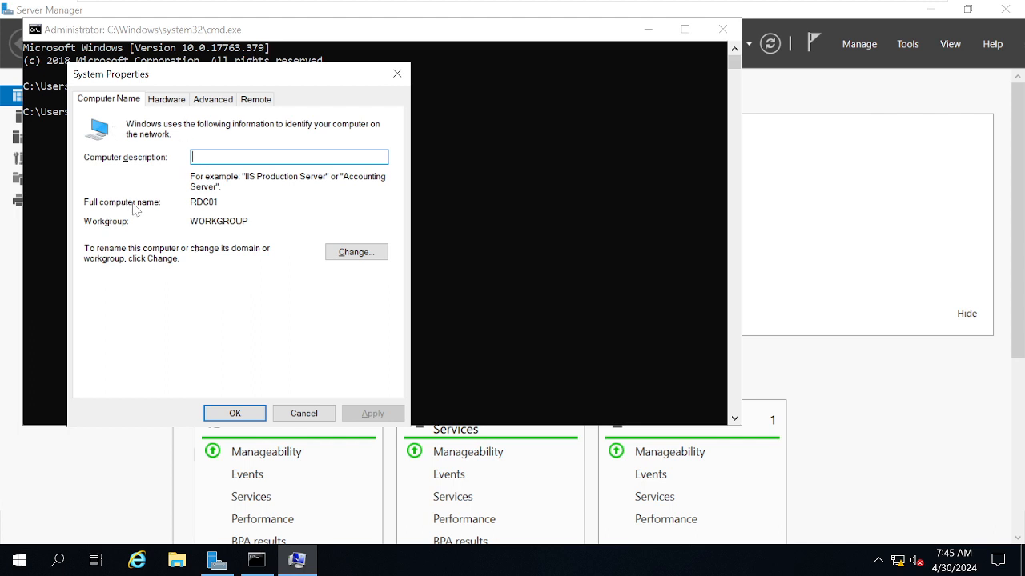
double_click(197, 203)
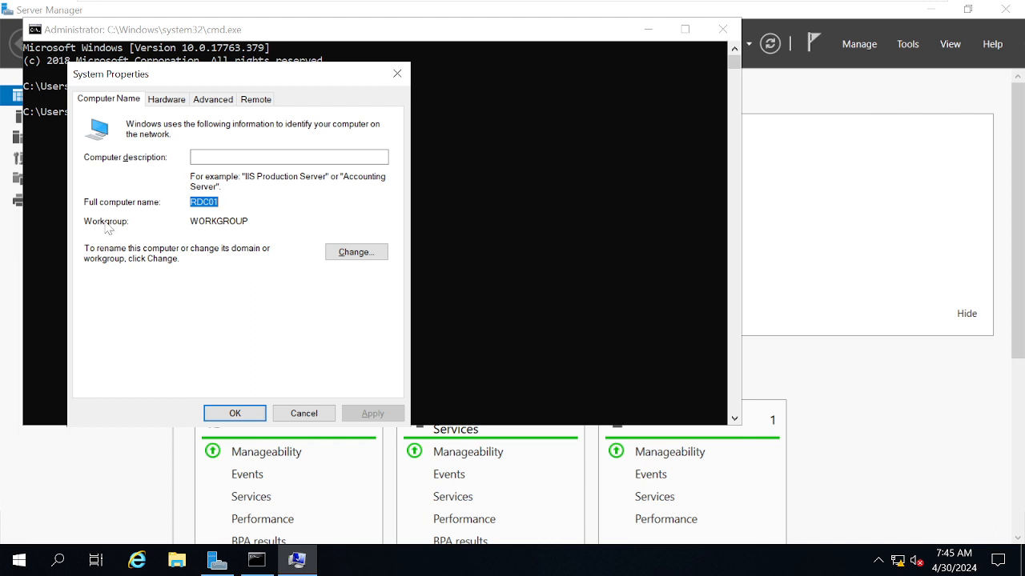
double_click(218, 221)
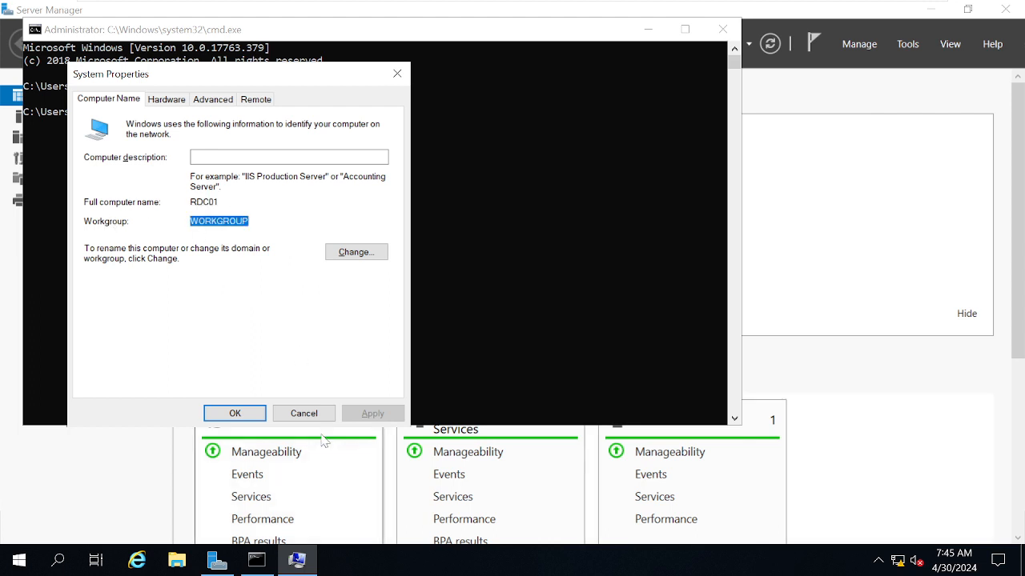
left_click(301, 413)
- Open the Local Users and Groups console by running lusrmgr.msc in the Command Prompt
left_click(351, 267)
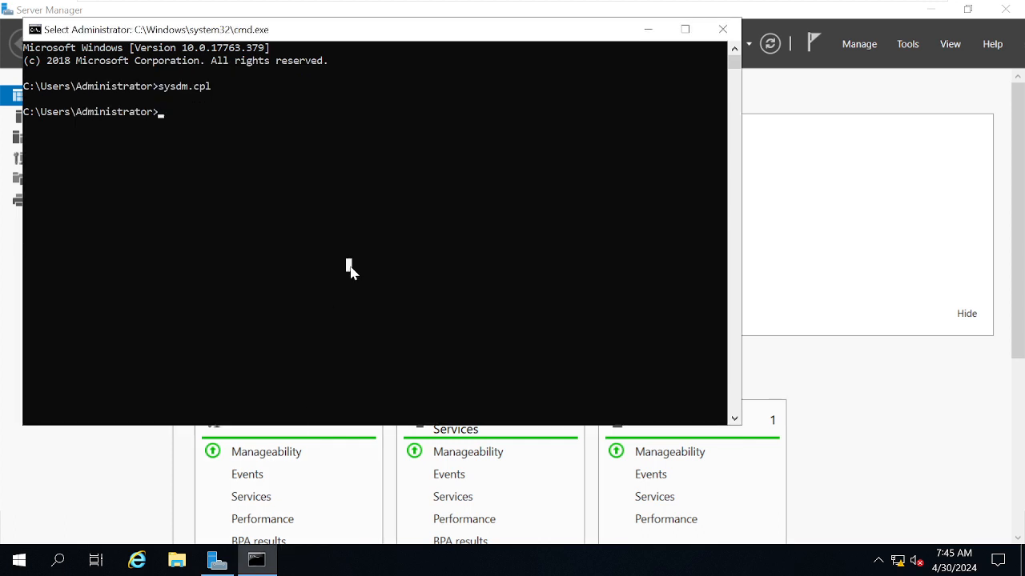
key("Escape")
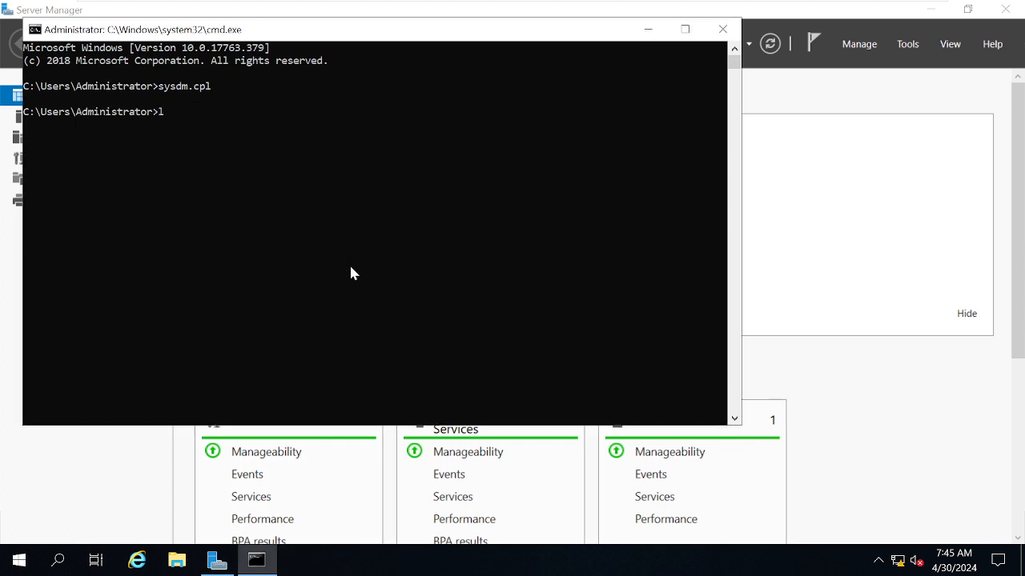
type("lusrmgr.msc")
key("Return")
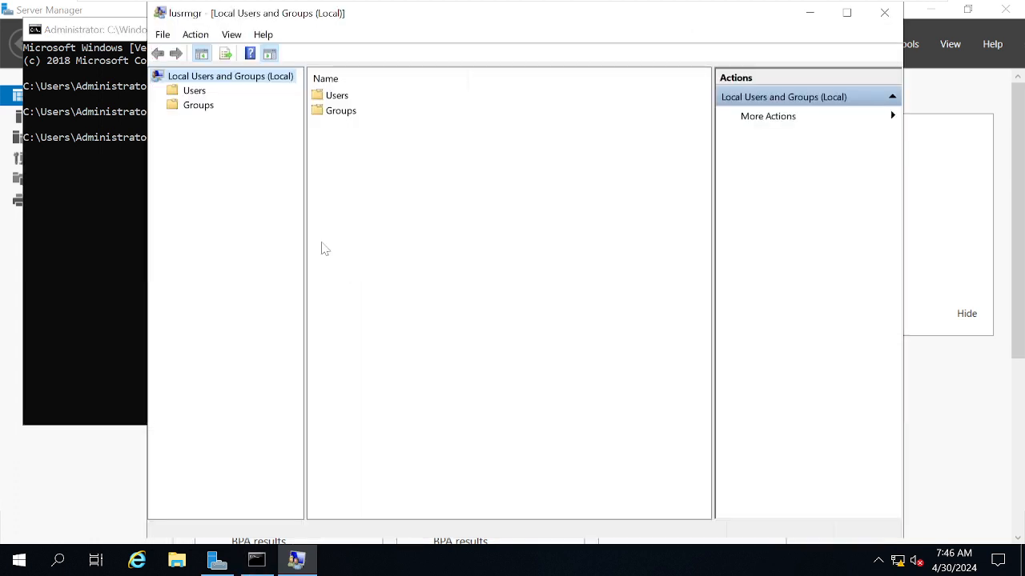
- Review the local user accounts and the local groups, and close the console and the Command Prompt
left_click(196, 95)
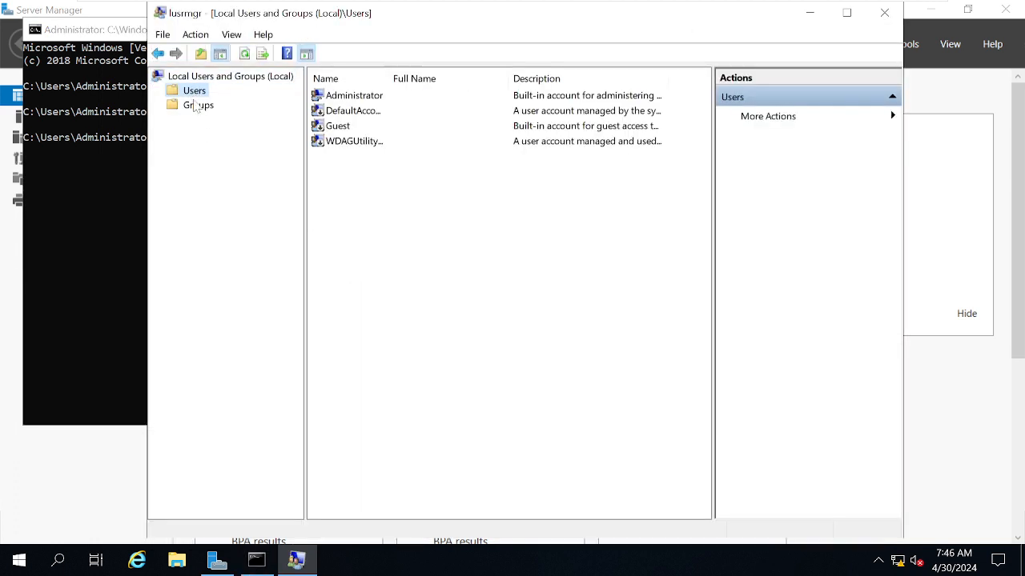
left_click(368, 103)
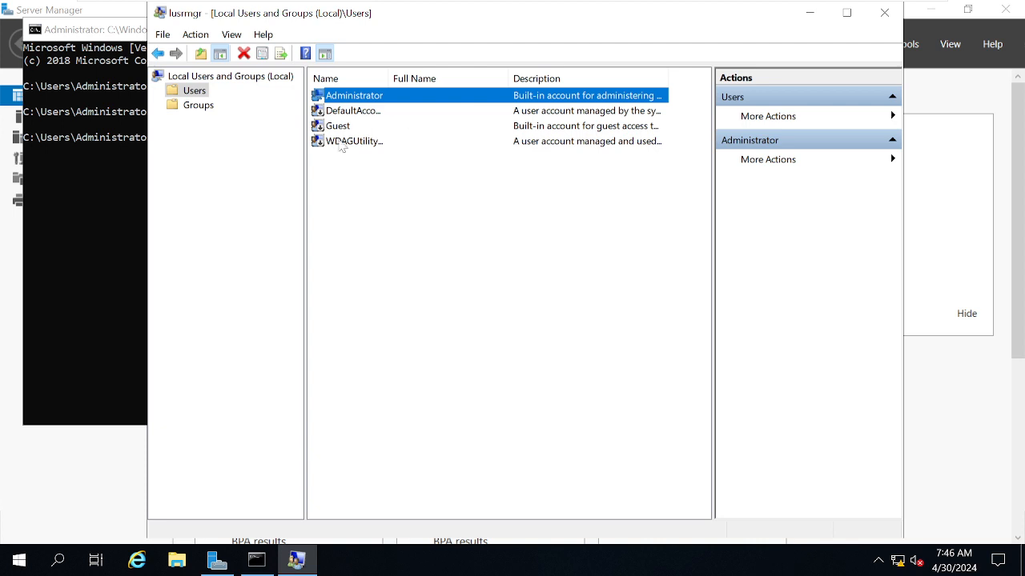
left_click(346, 112)
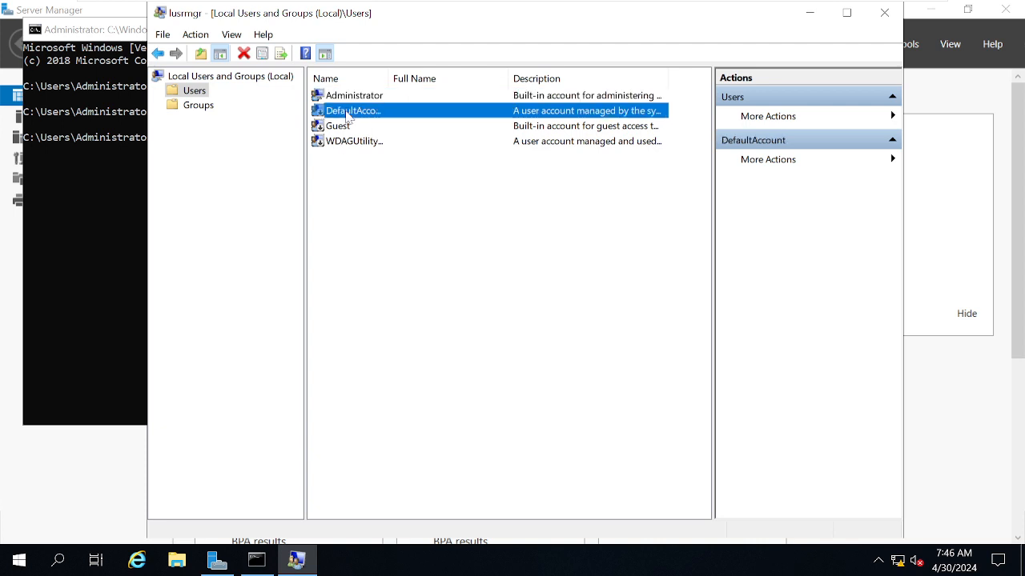
left_click(199, 105)
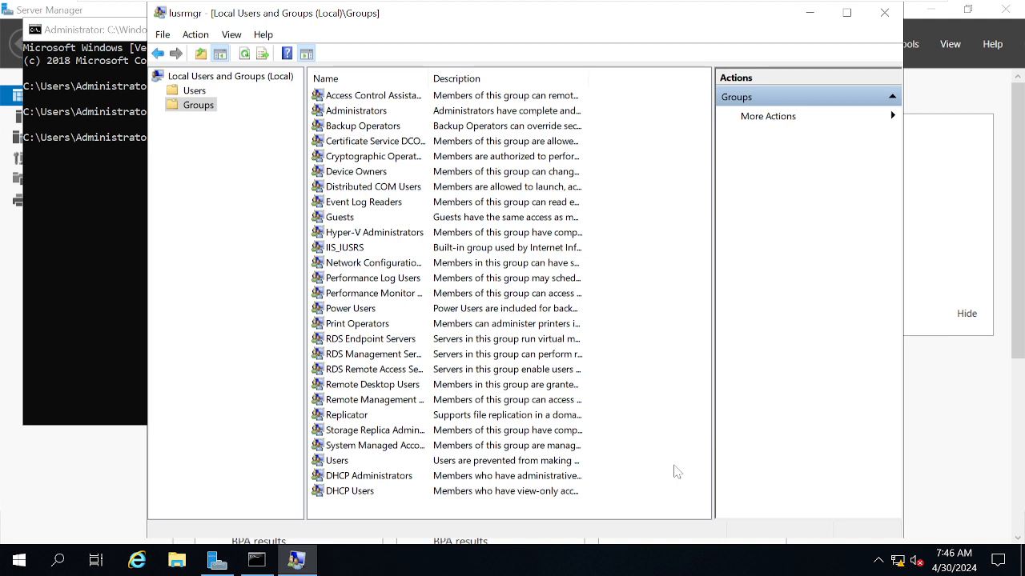
left_click(885, 12)
left_click(354, 212)
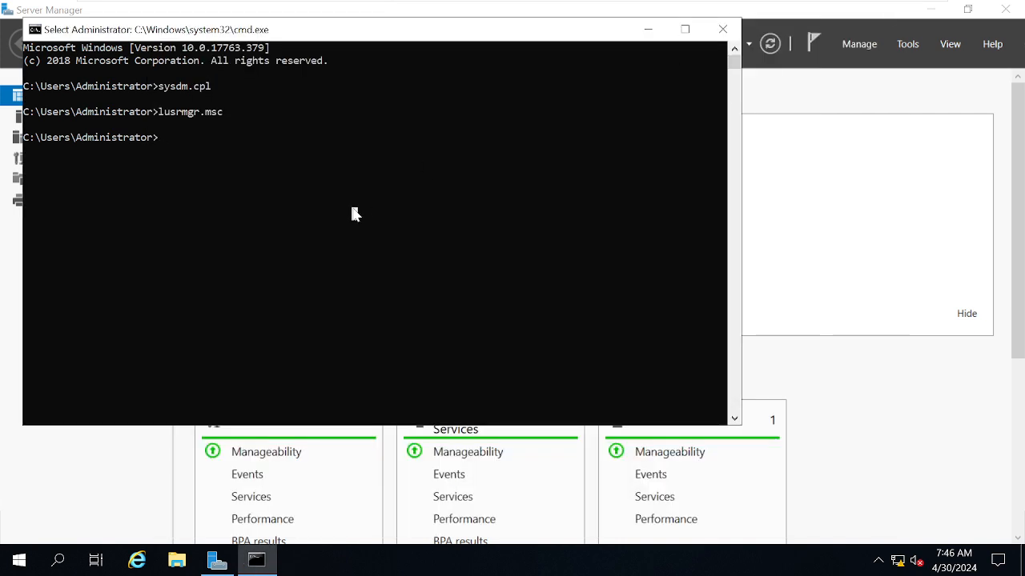
left_click(723, 32)
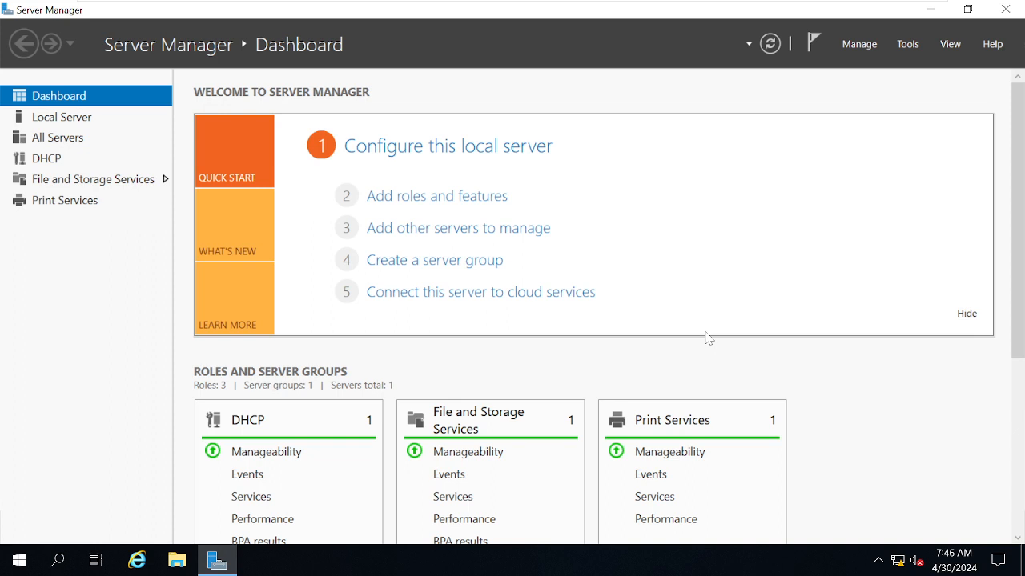
- Close and relaunch Server Manager, dismissing the Windows Admin Center message
left_click(1005, 9)
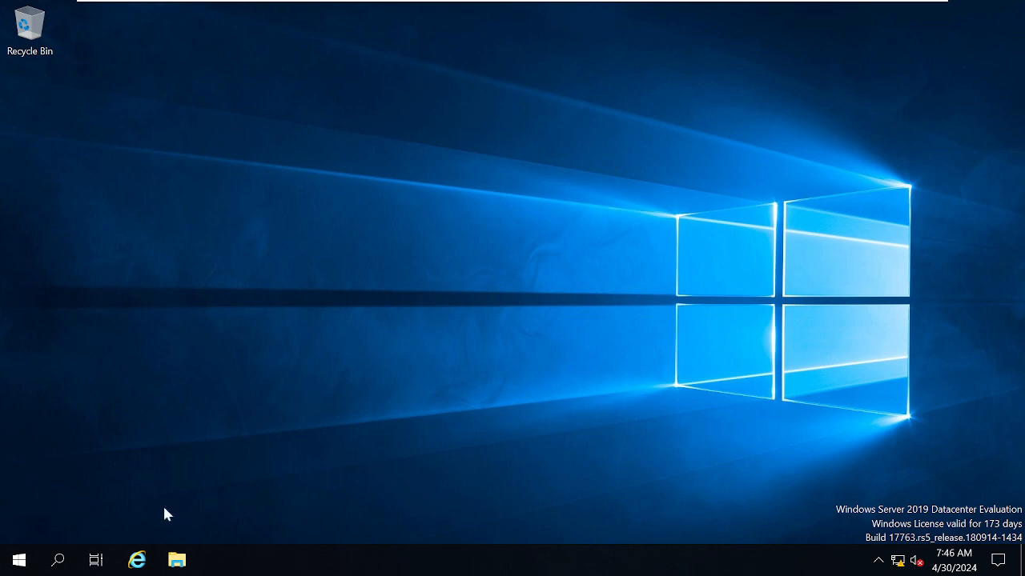
left_click(19, 560)
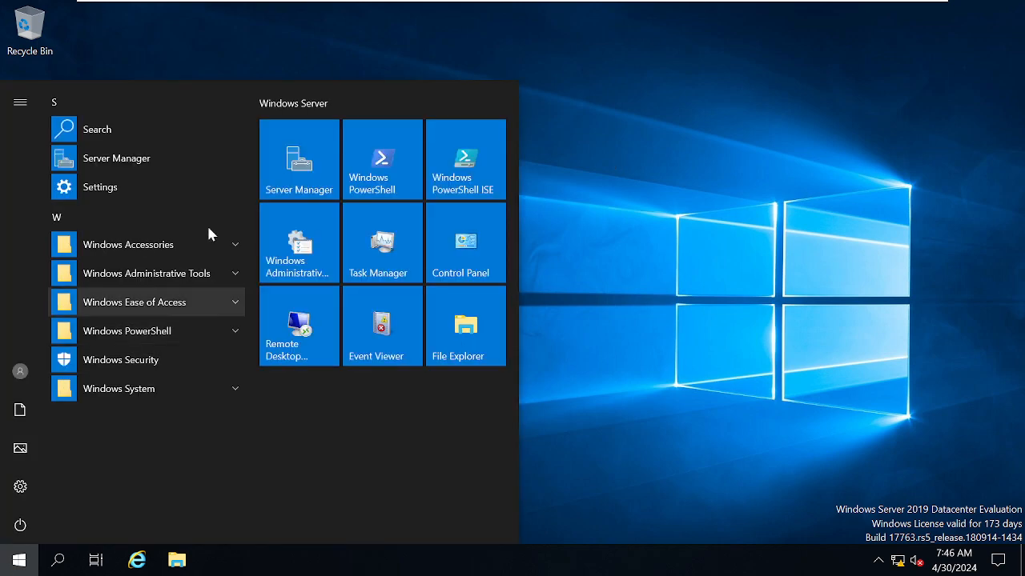
left_click(298, 181)
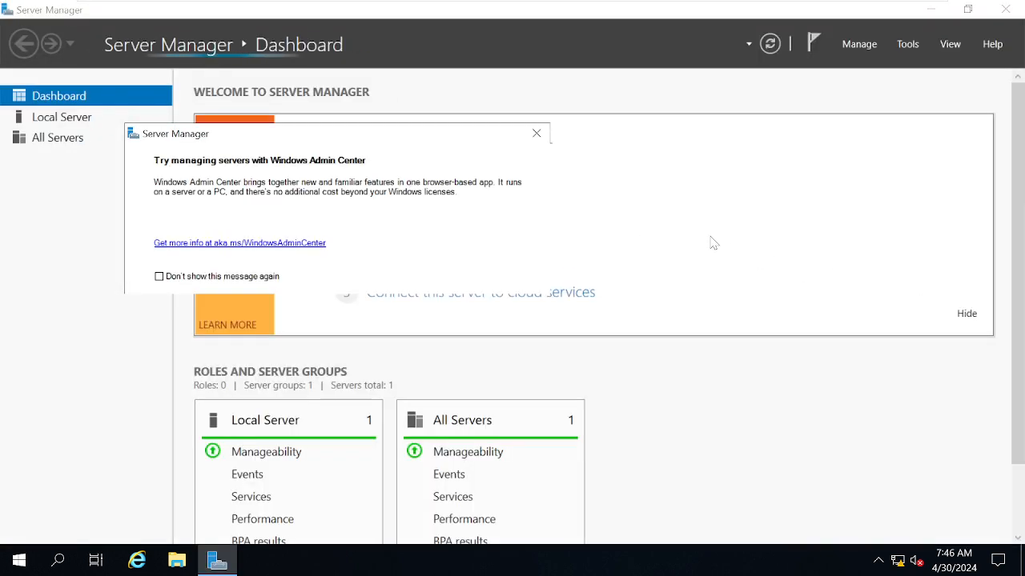
left_click(537, 134)
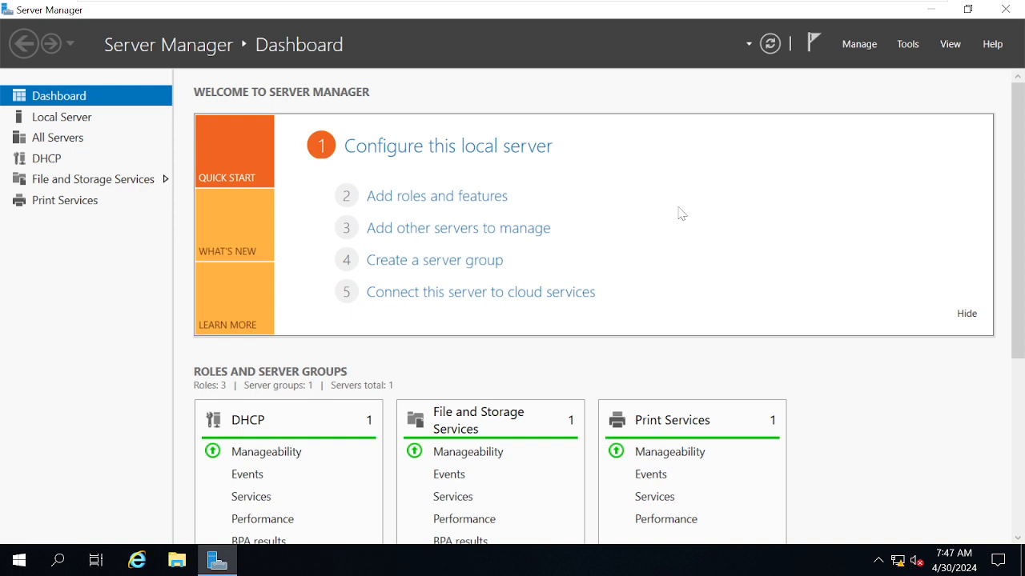
- Start adding roles and features with a role-based or feature-based installation on server RDC01 from the server pool
left_click(424, 206)
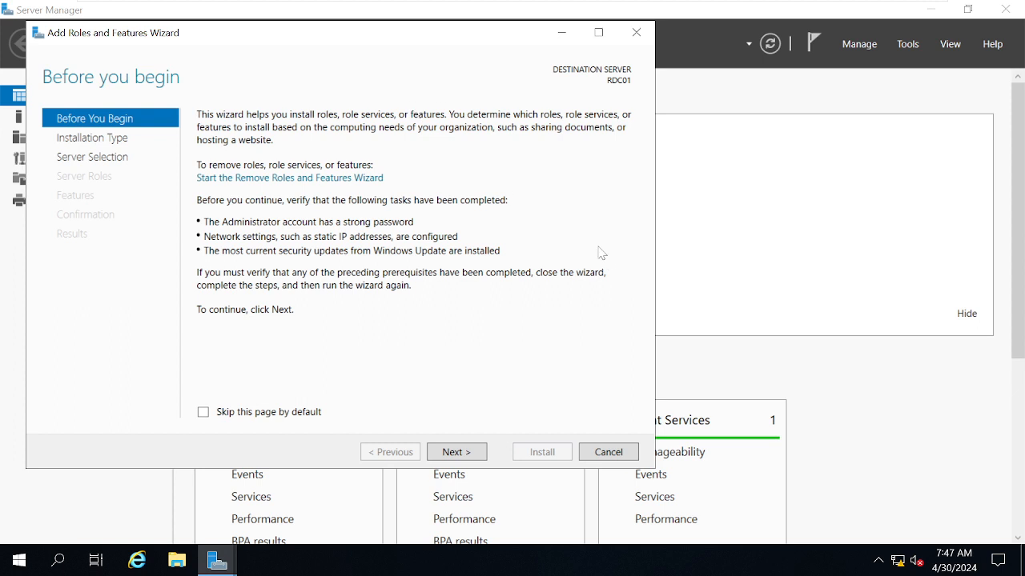
left_click(456, 452)
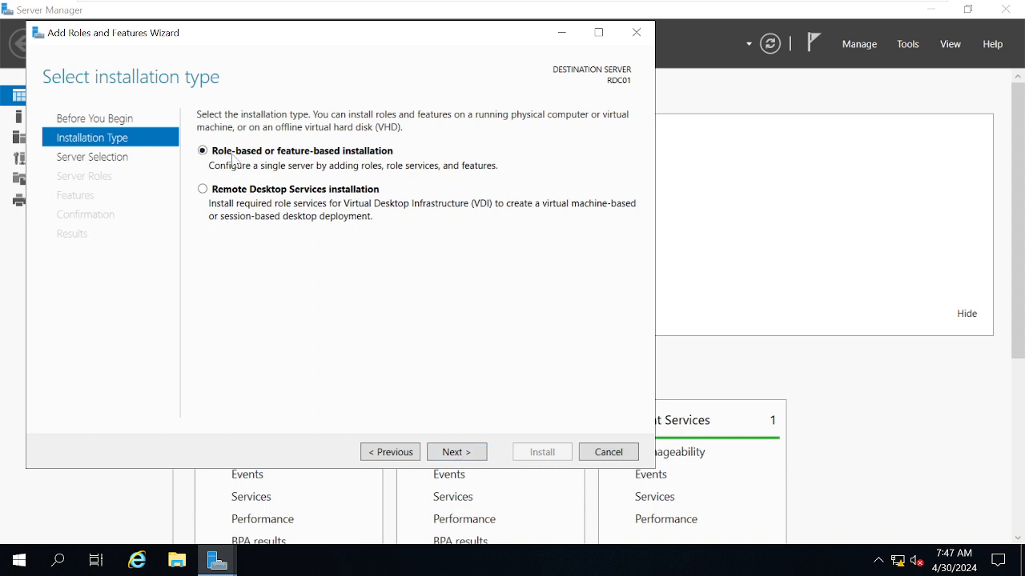
left_click(457, 452)
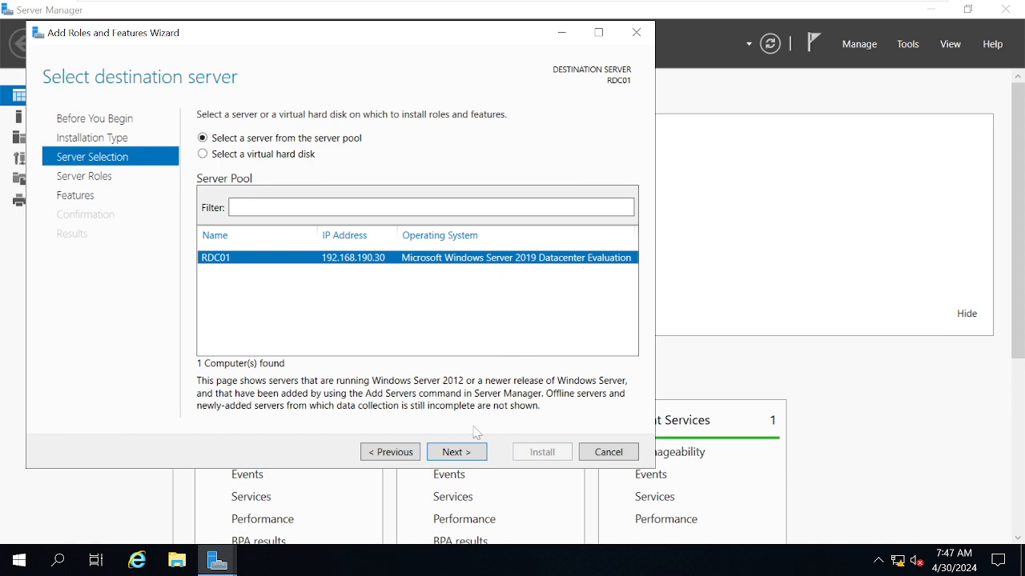
left_click(455, 452)
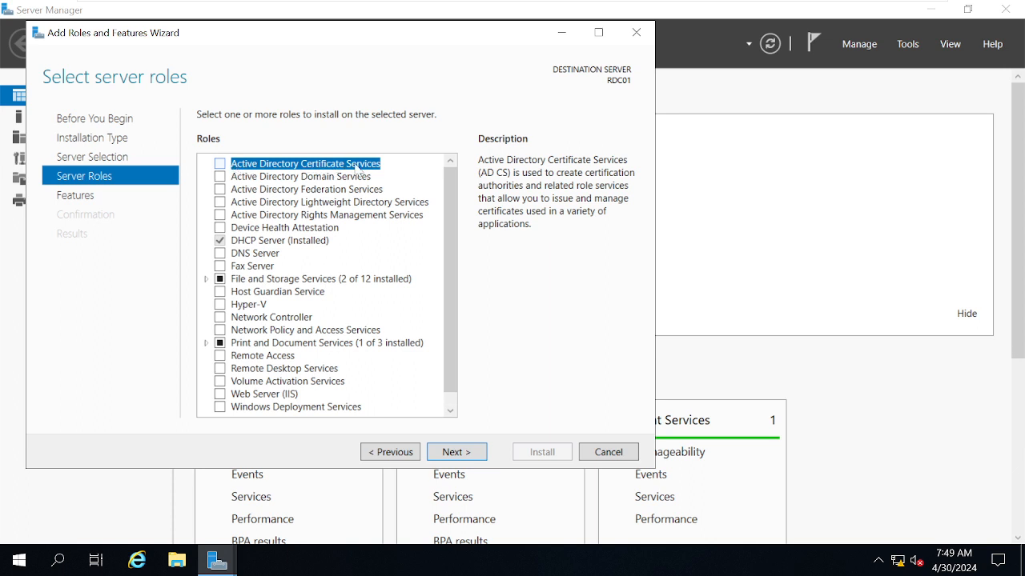
- Select the Active Directory Domain Services role and add its required features including the management tools
left_click(253, 182)
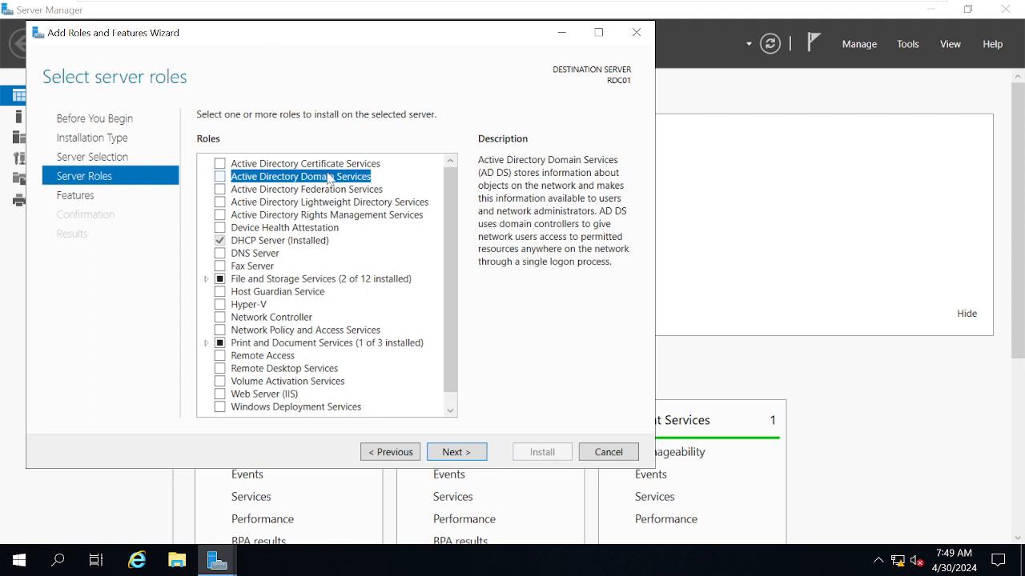
left_click(220, 177)
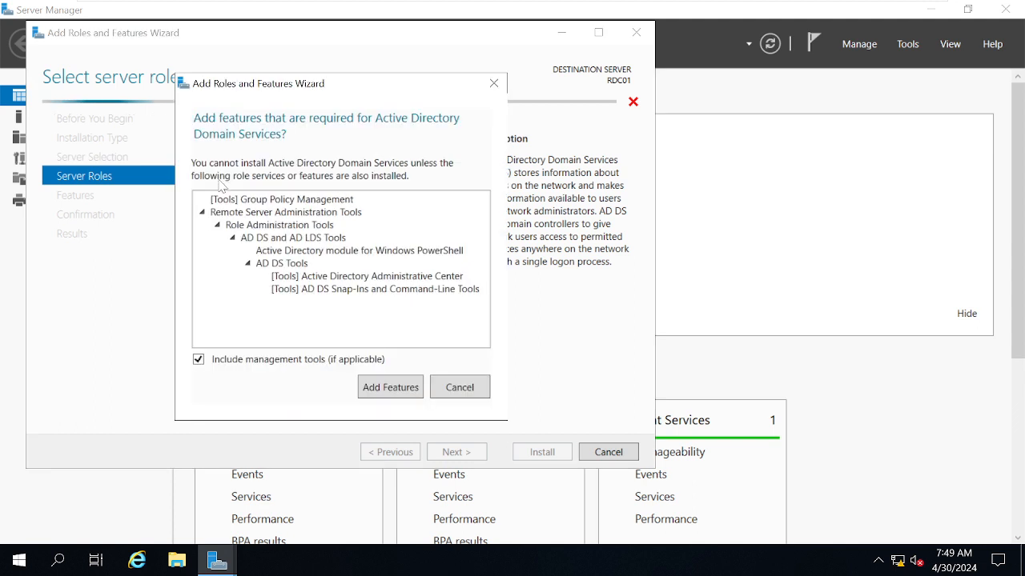
left_click(390, 387)
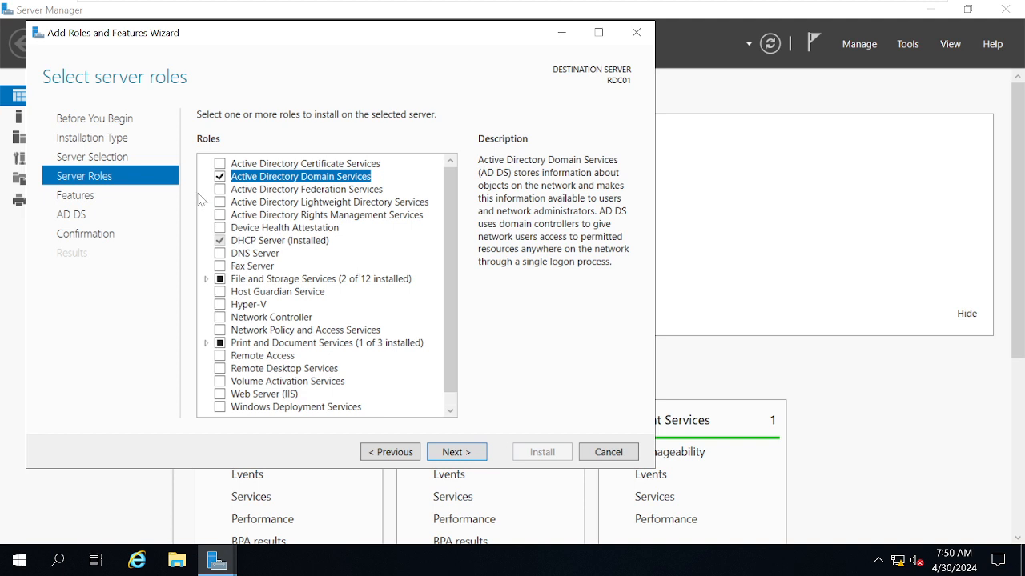
- Return from the features page to the server roles and read the descriptions of DNS Server and Active Directory Domain Services
left_click(471, 454)
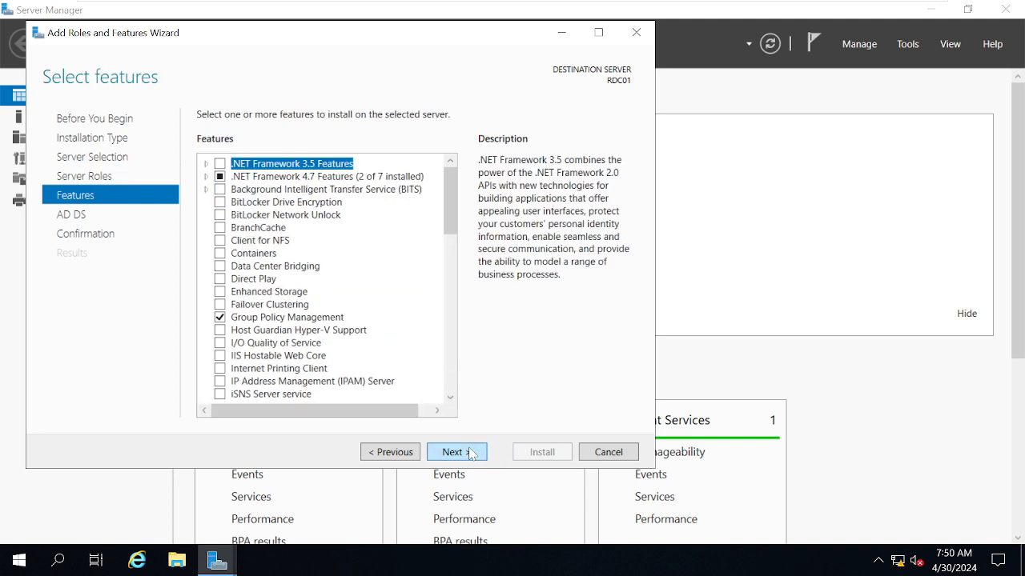
left_click(389, 454)
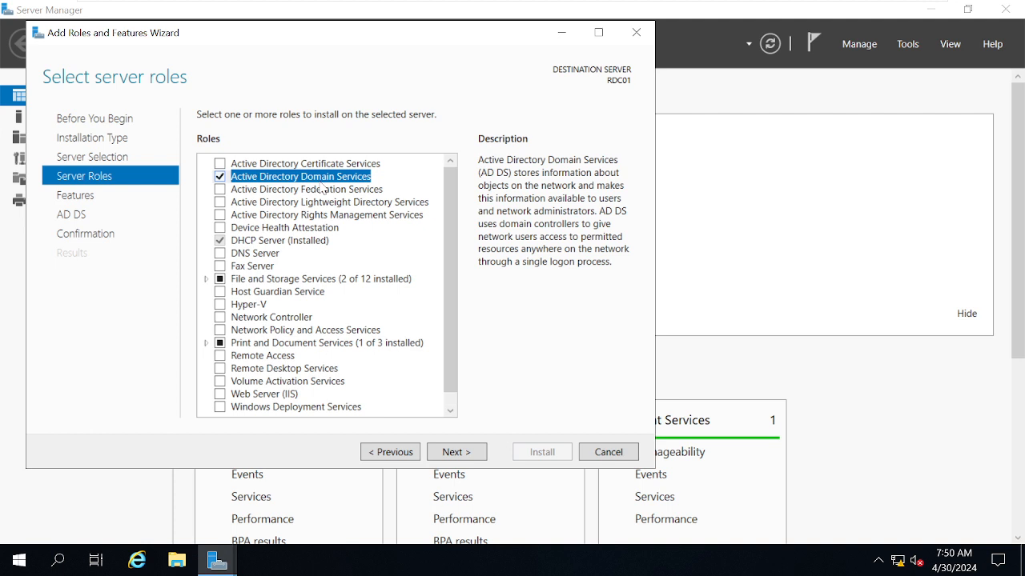
left_click(265, 253)
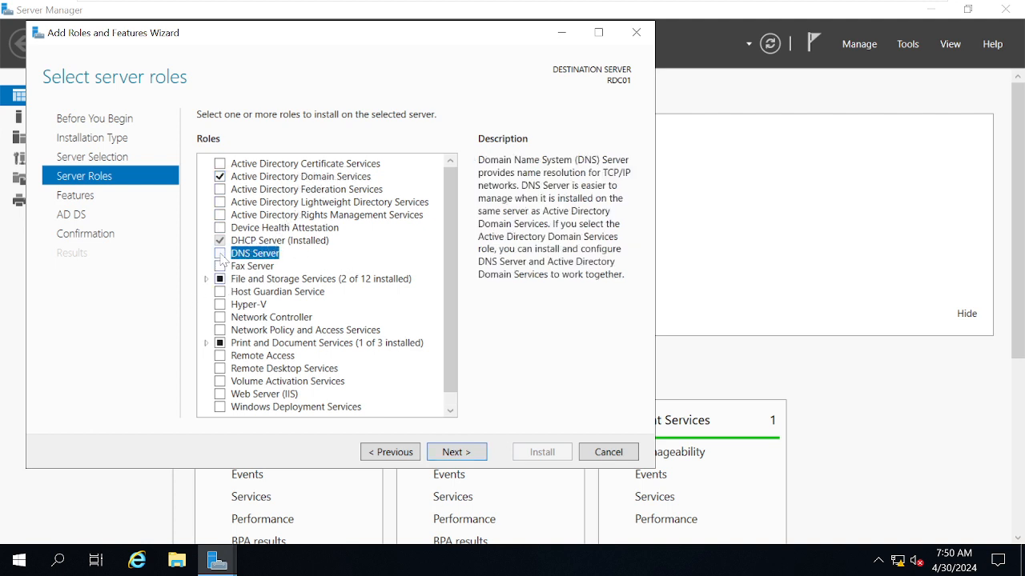
left_click(267, 183)
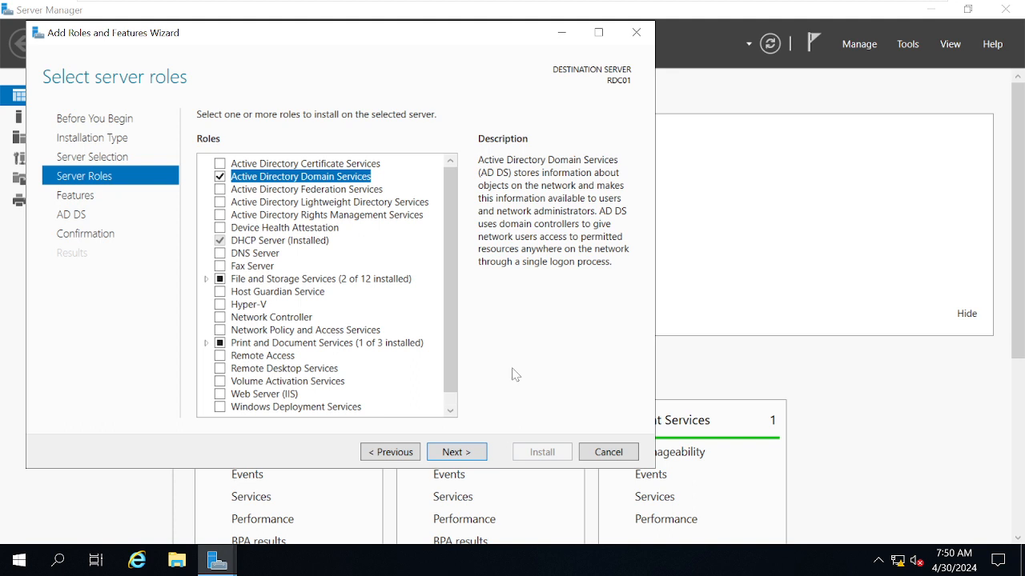
- Keep Group Policy Management among the features, start the Active Directory Domain Services installation on RDC01, and view its task notification
left_click(464, 455)
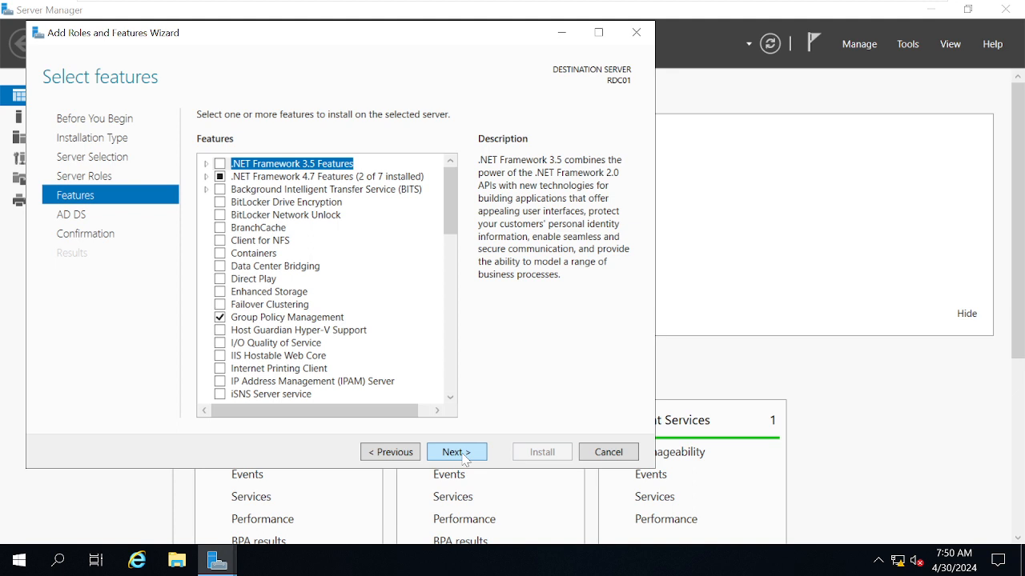
left_click(294, 320)
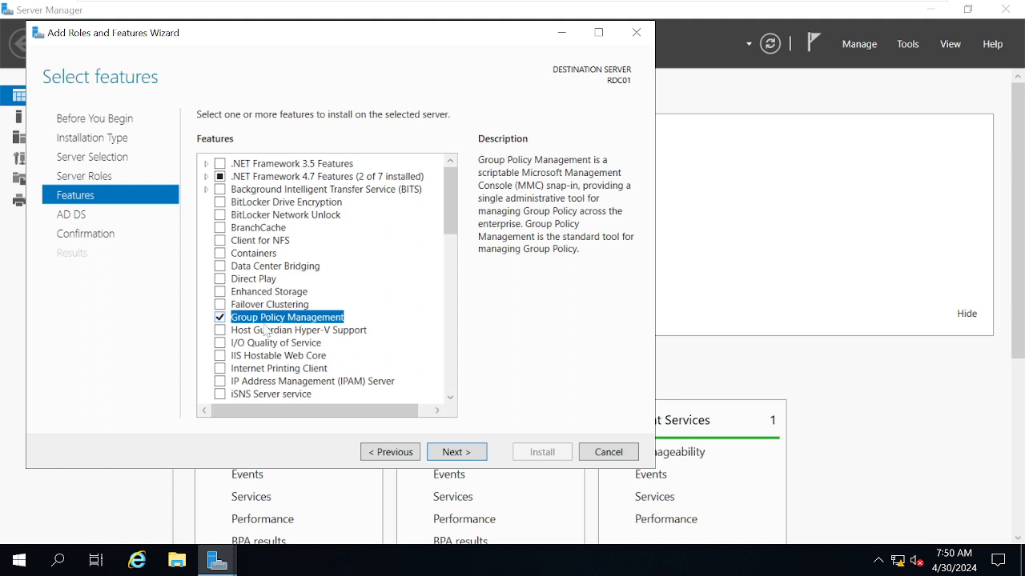
left_click(456, 453)
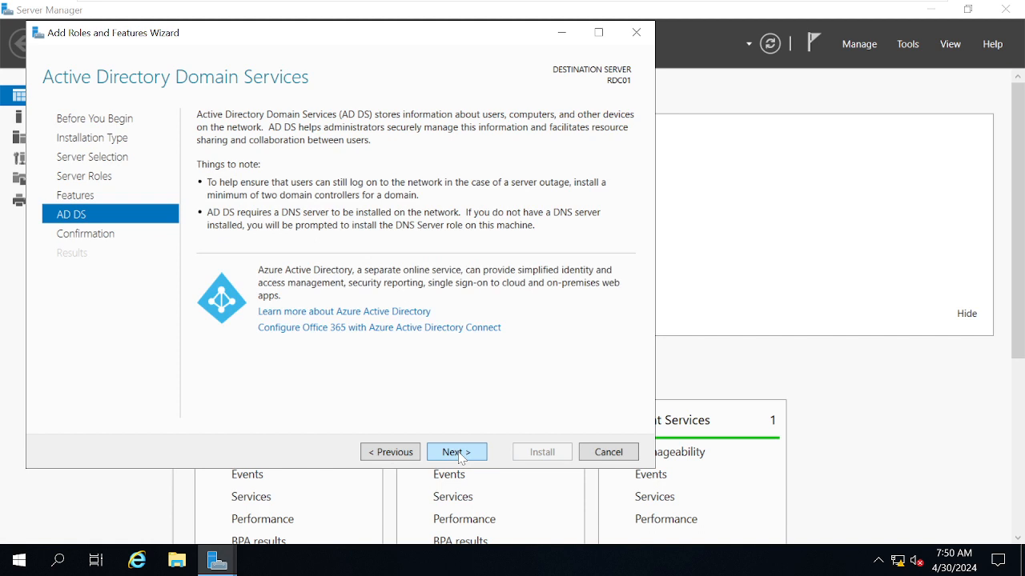
left_click(458, 453)
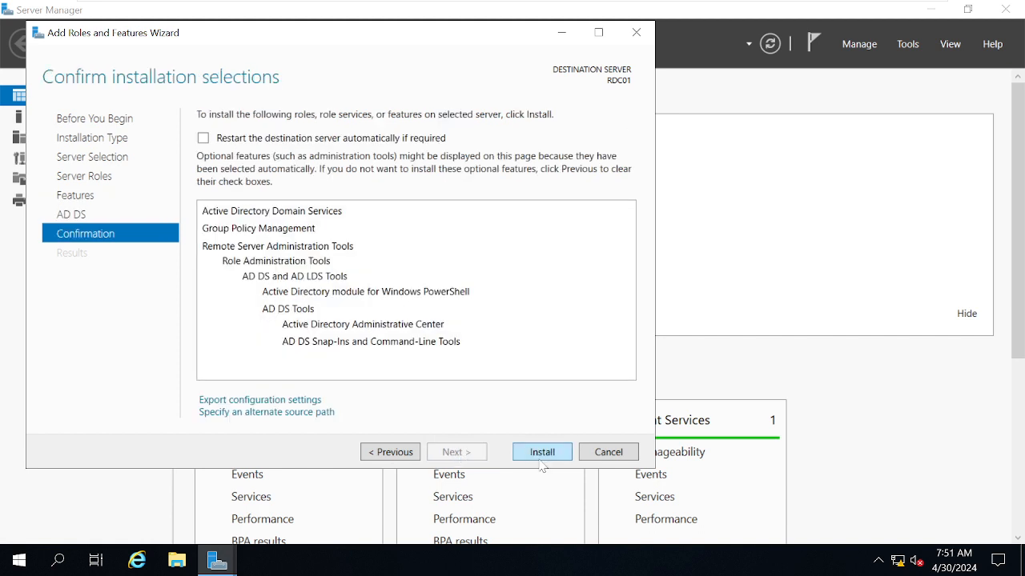
left_click(541, 454)
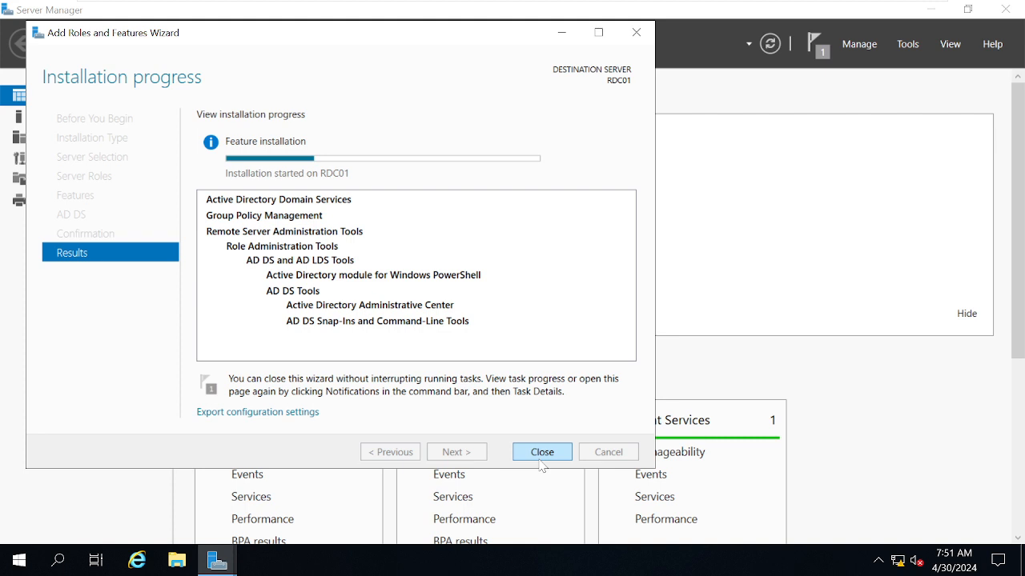
left_click(827, 55)
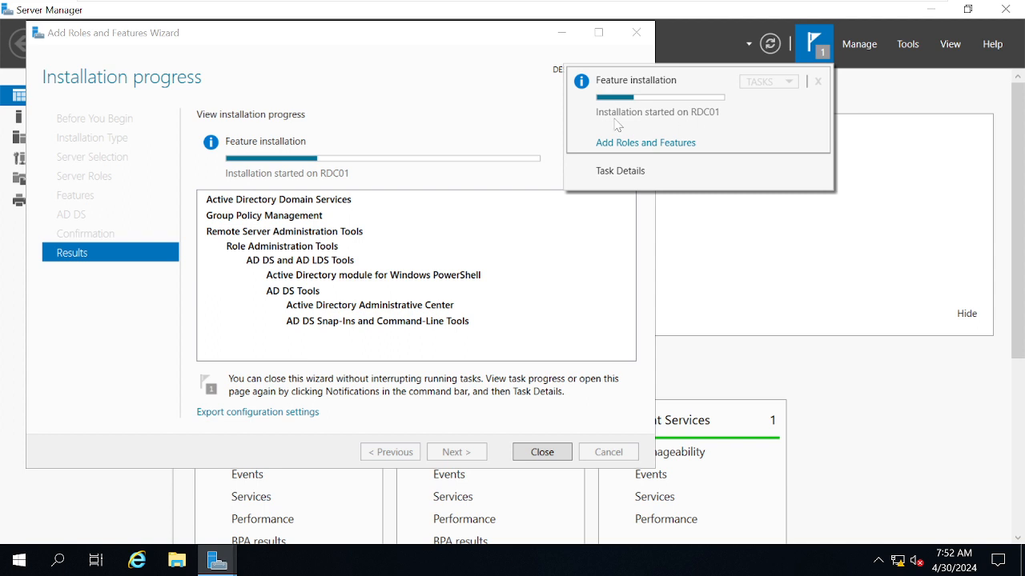
- Close the Add Roles and Features wizard once the installation completes and open Active Directory Users and Computers
left_click(767, 305)
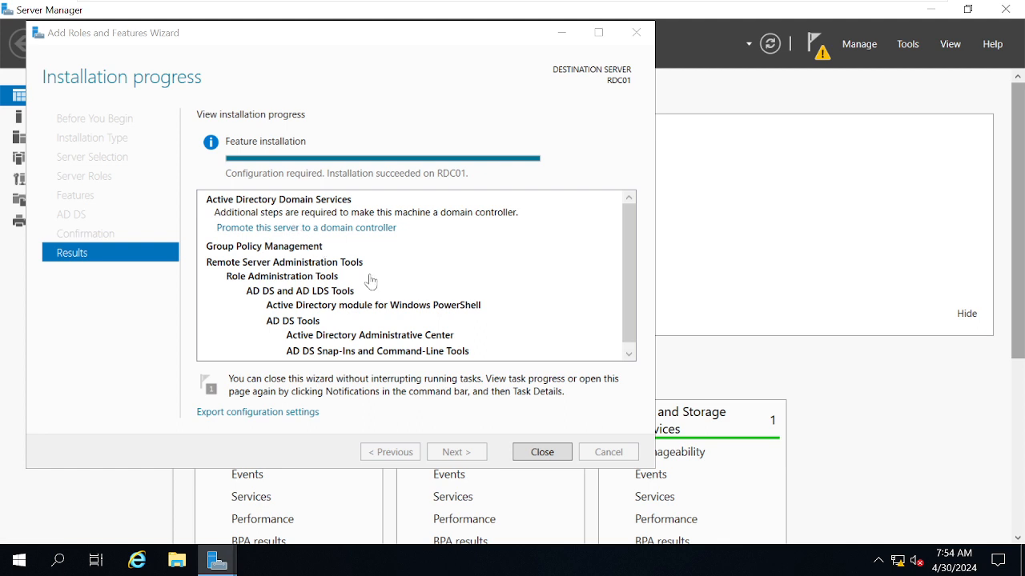
left_click(542, 452)
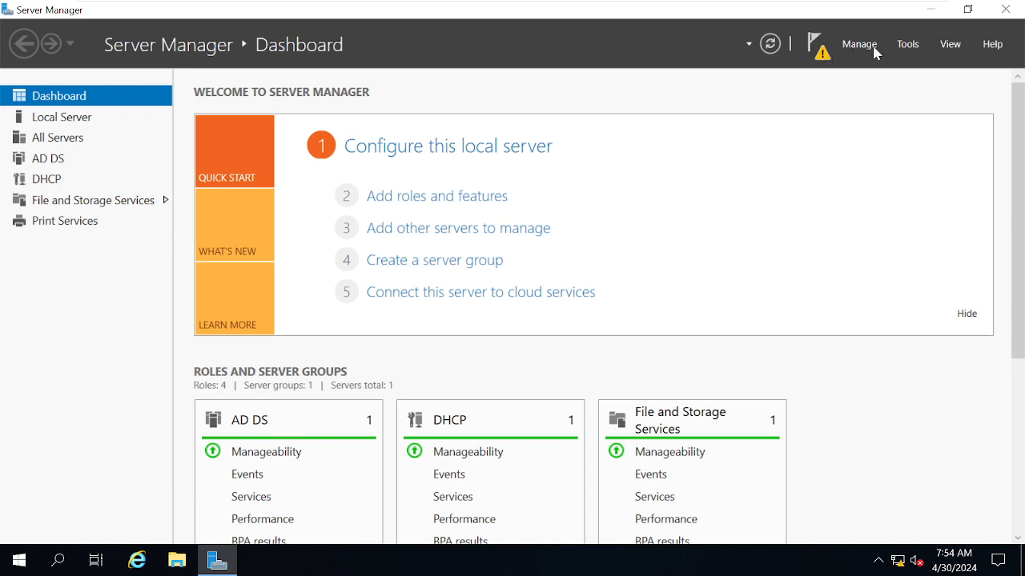
left_click(908, 44)
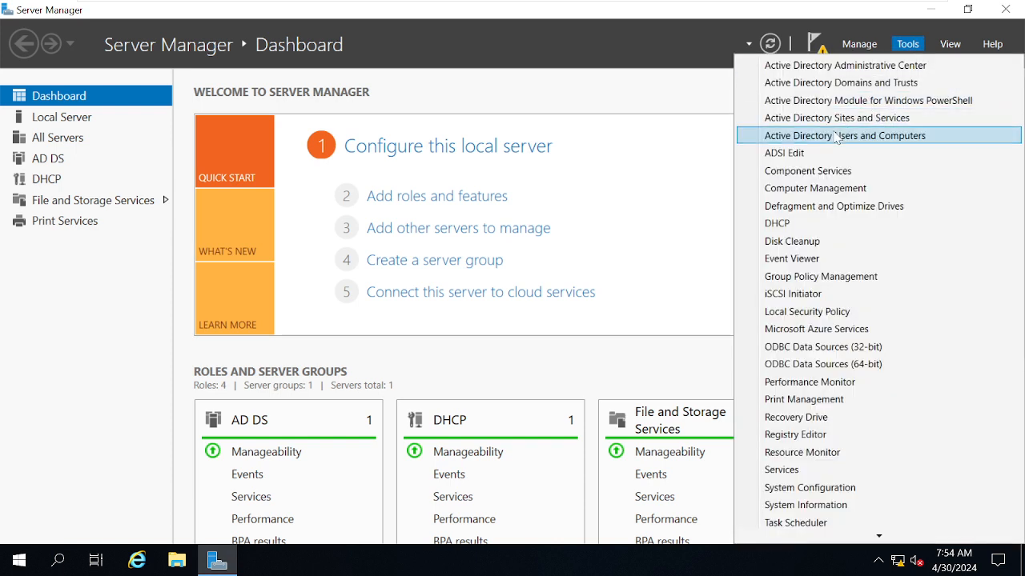
left_click(836, 137)
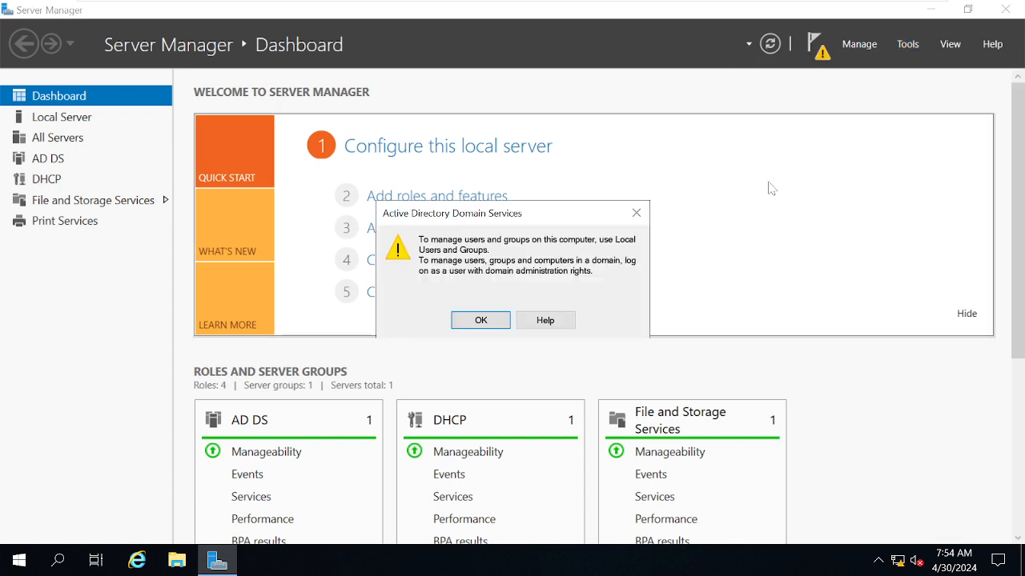
left_click(636, 213)
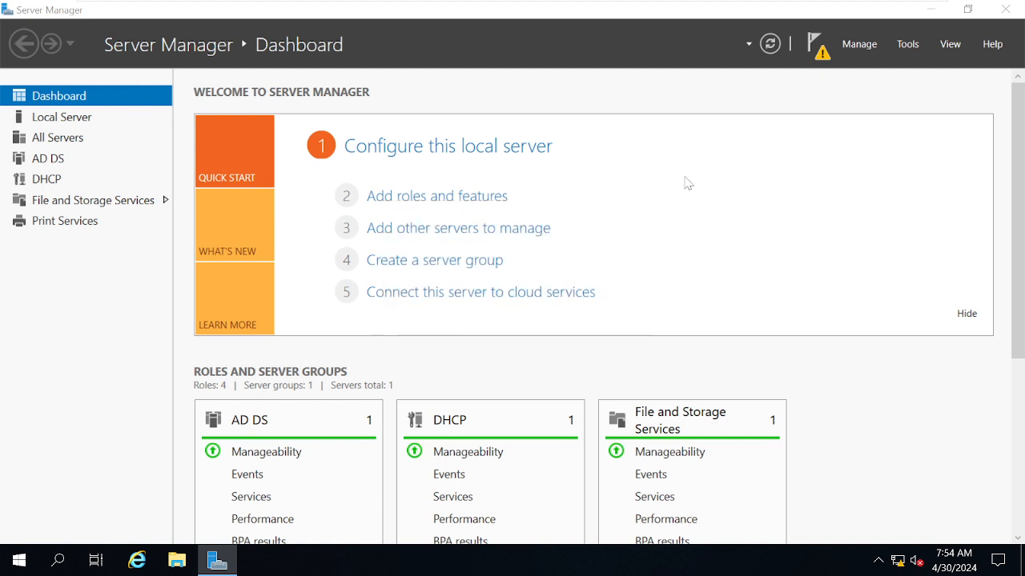
left_click(908, 44)
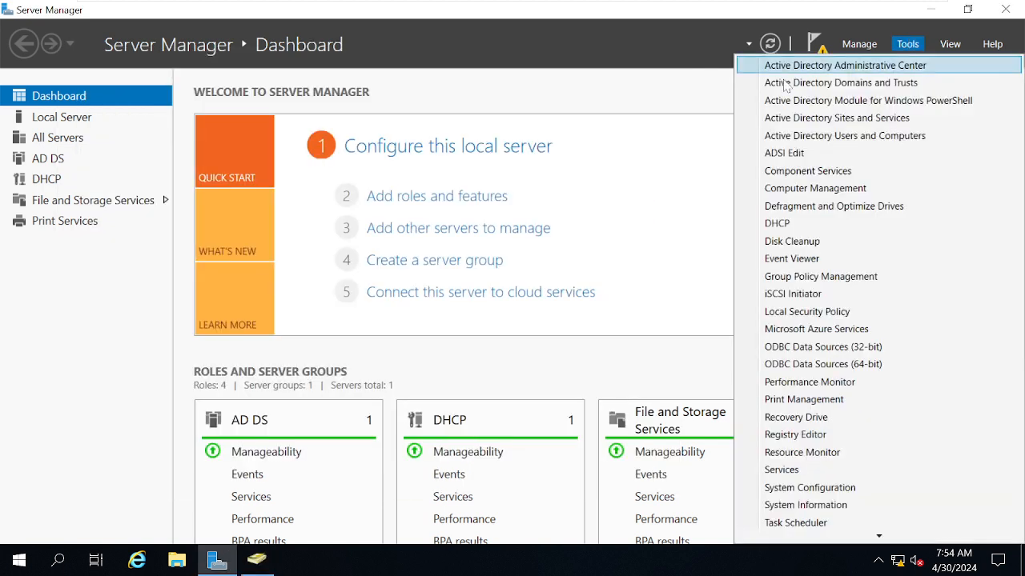
left_click(809, 142)
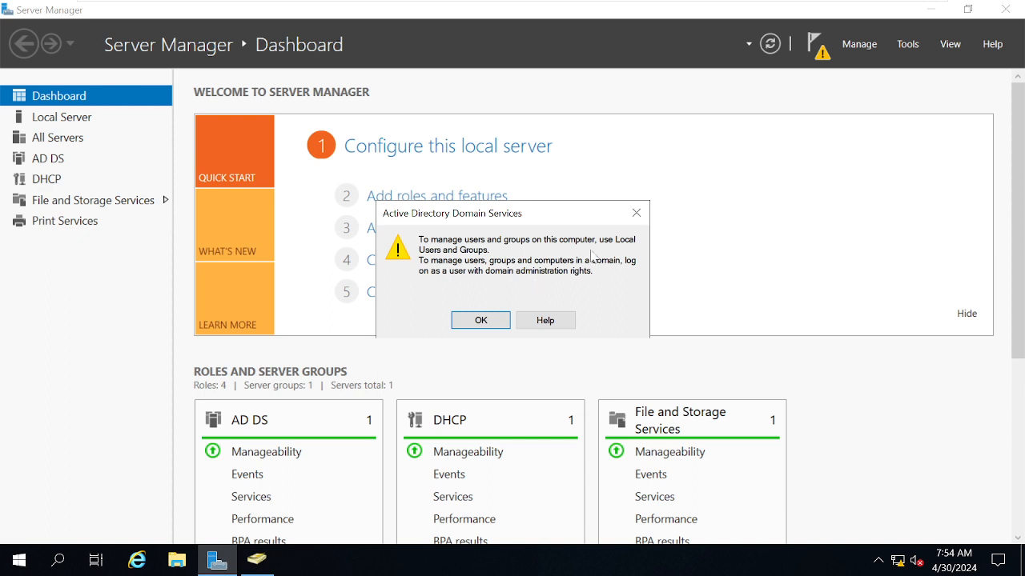
left_click(645, 214)
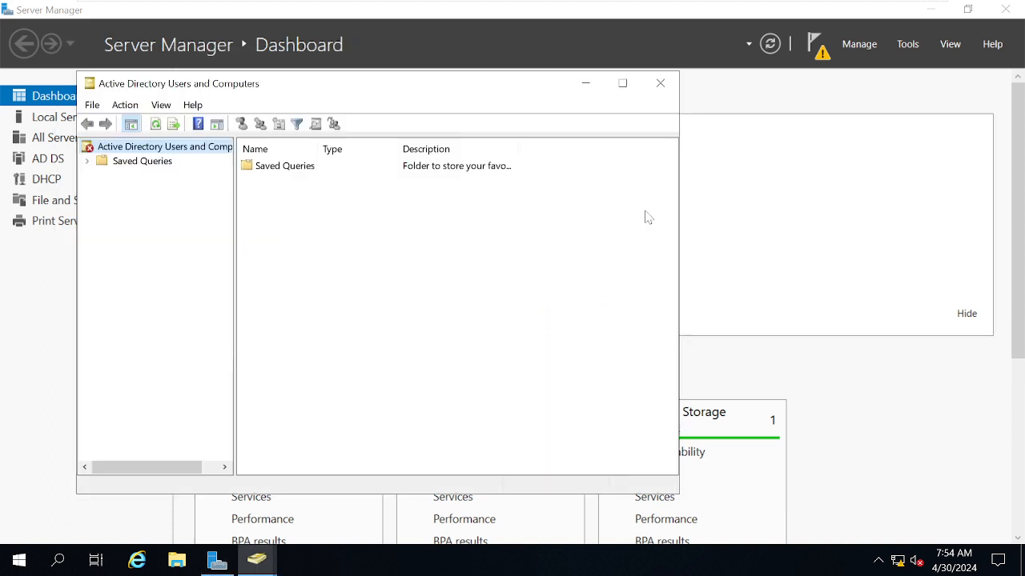
- Run lusrmgr.msc, examine the local users and groups on the server, and close the console
key("super+r")
type("lusr")
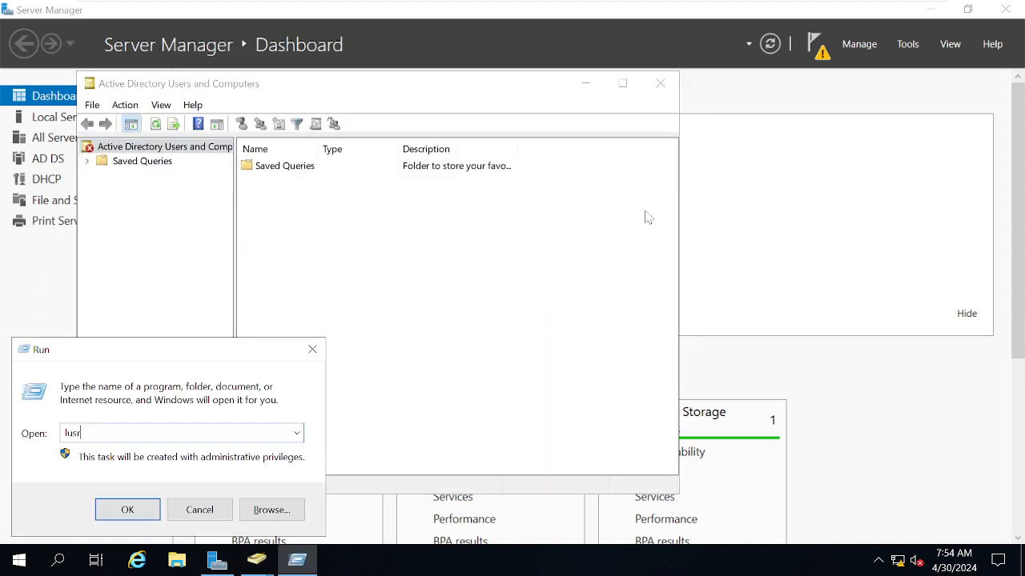
type("mgr.msc")
key("Return")
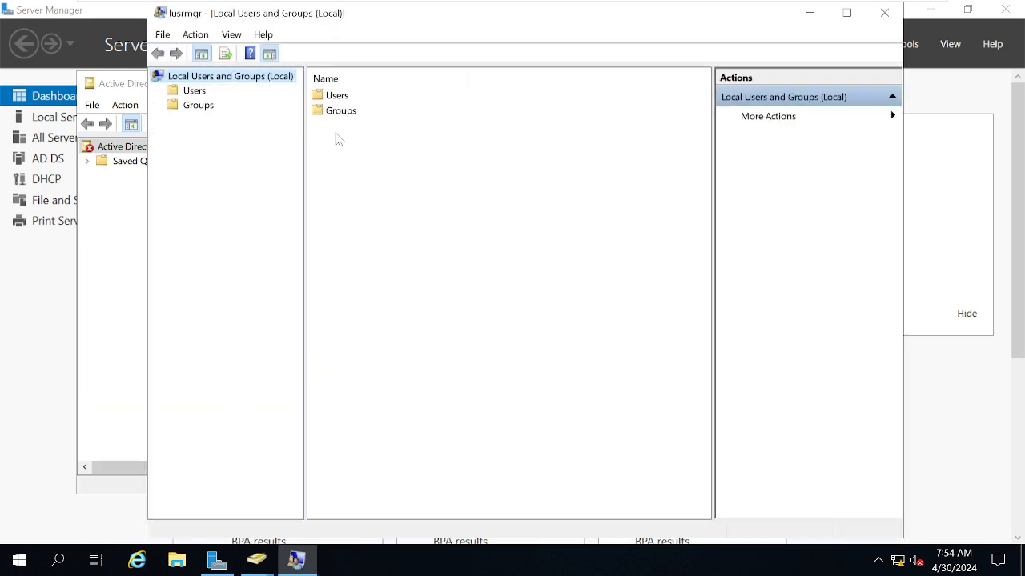
left_click(196, 91)
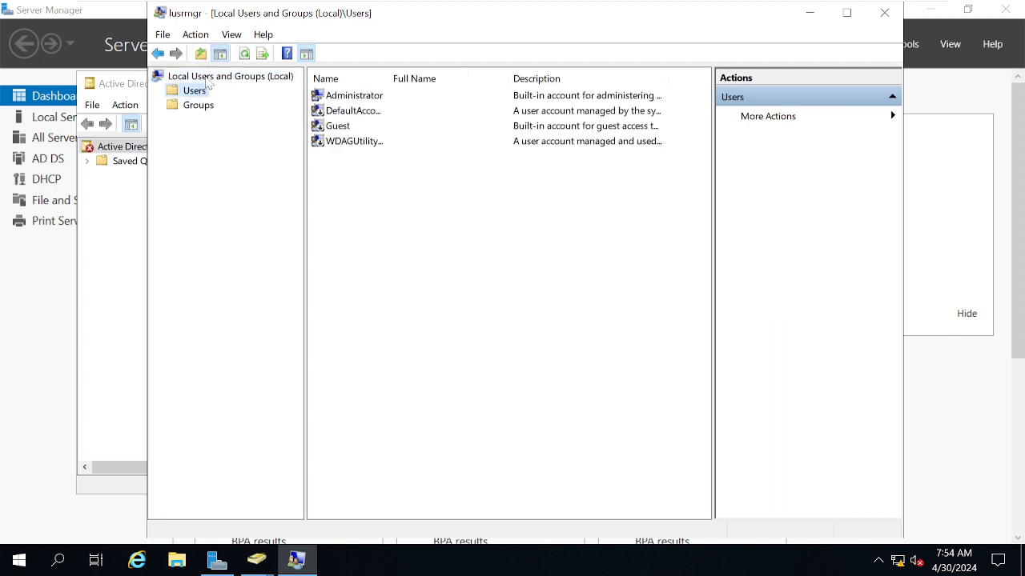
left_click(204, 77)
left_click(199, 106)
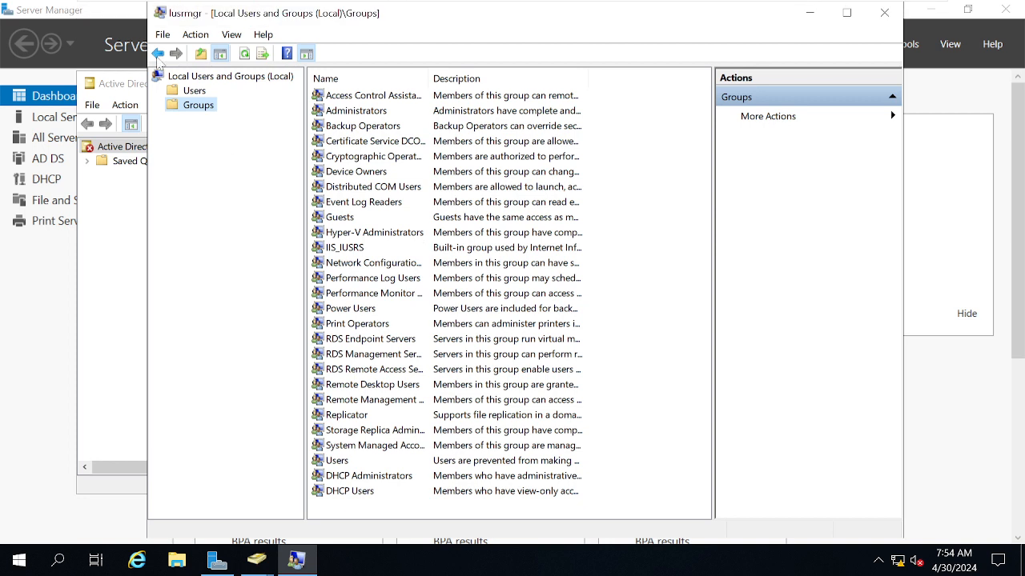
left_click(884, 14)
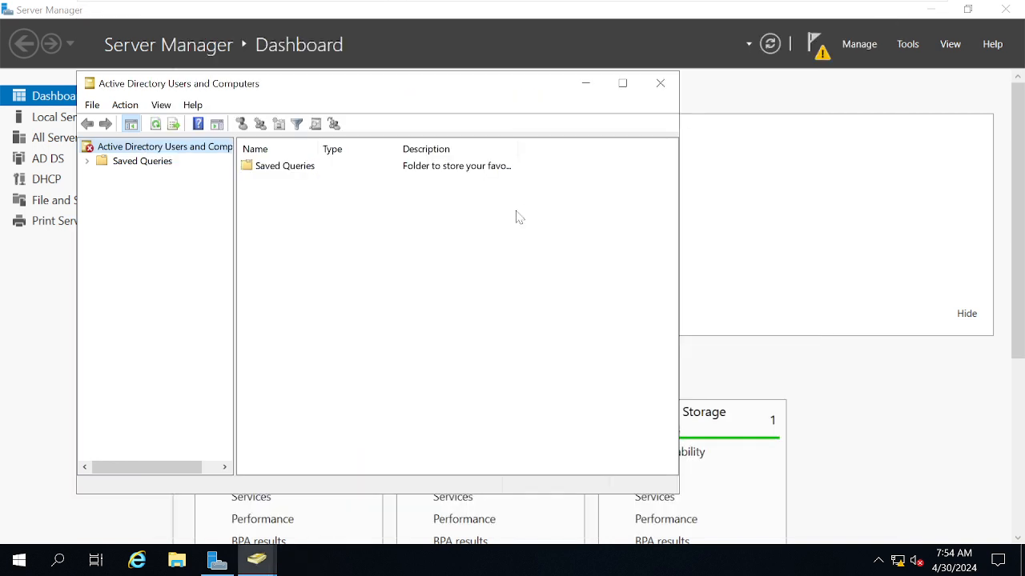
- Close Active Directory Users and Computers and start promoting the server to a domain controller from the post-deployment notification
left_click(654, 89)
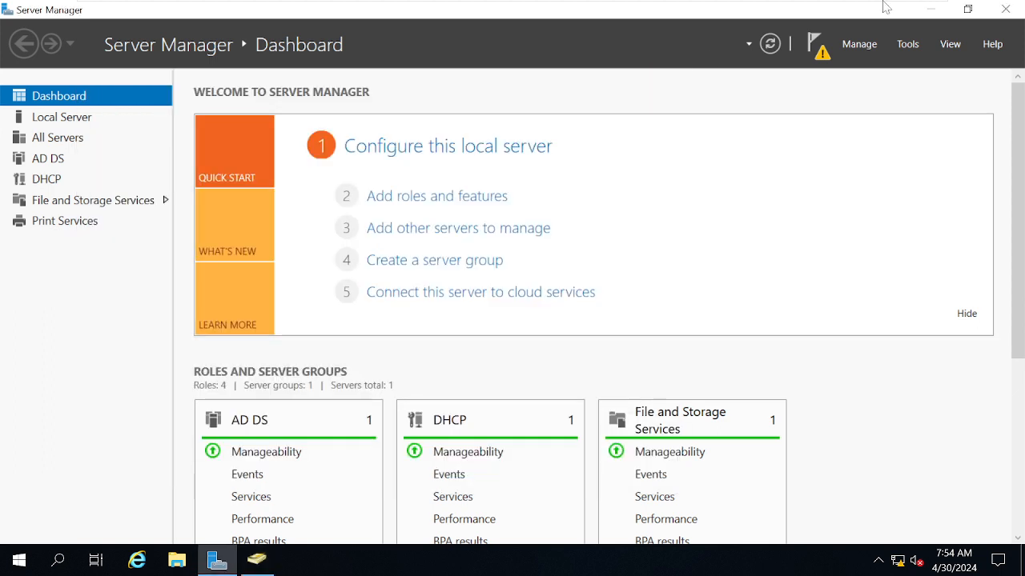
left_click(824, 56)
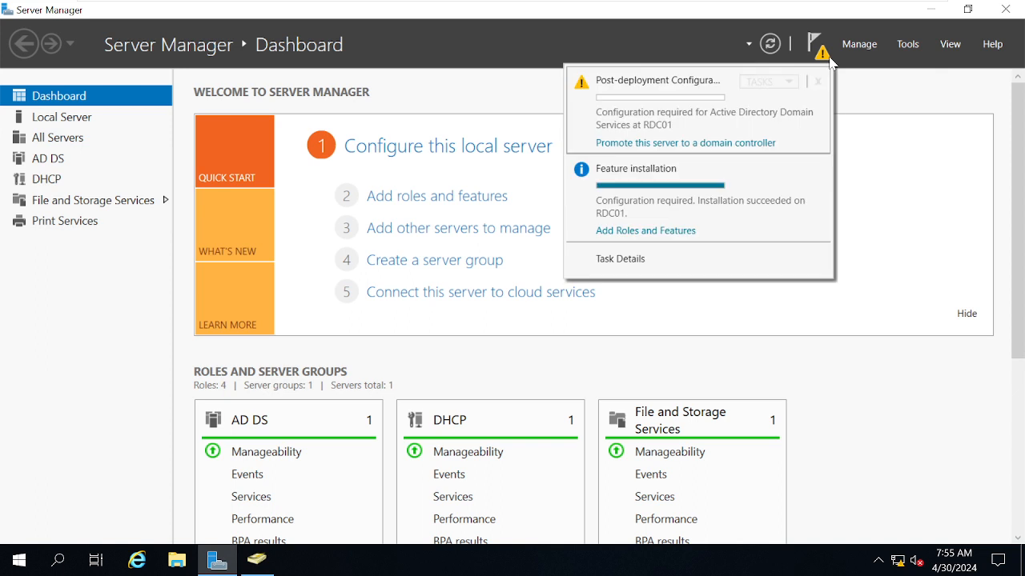
left_click(712, 143)
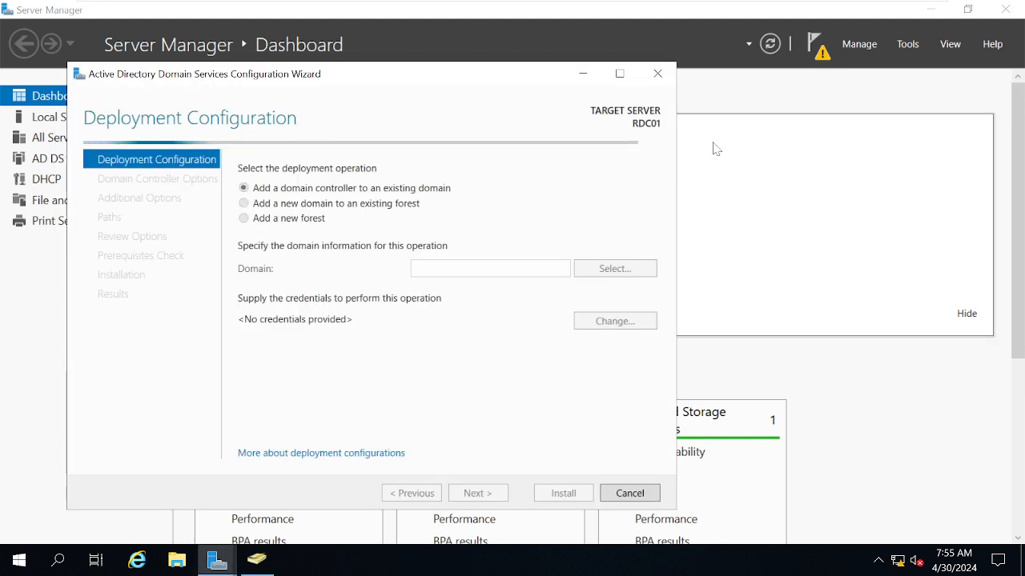
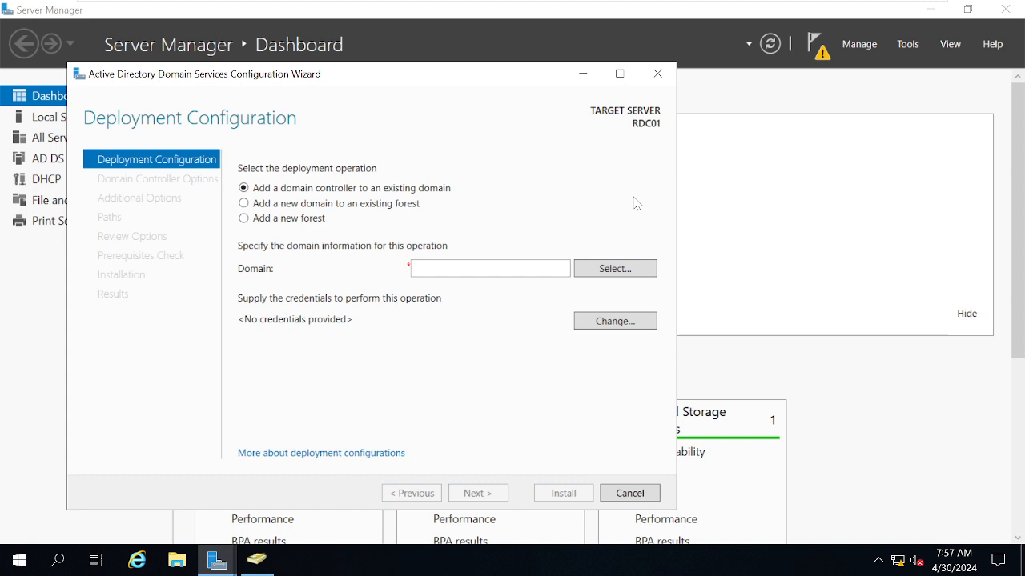
- Choose to add a new forest with the root domain name Microsoft.com and continue to the domain controller options
left_click(301, 205)
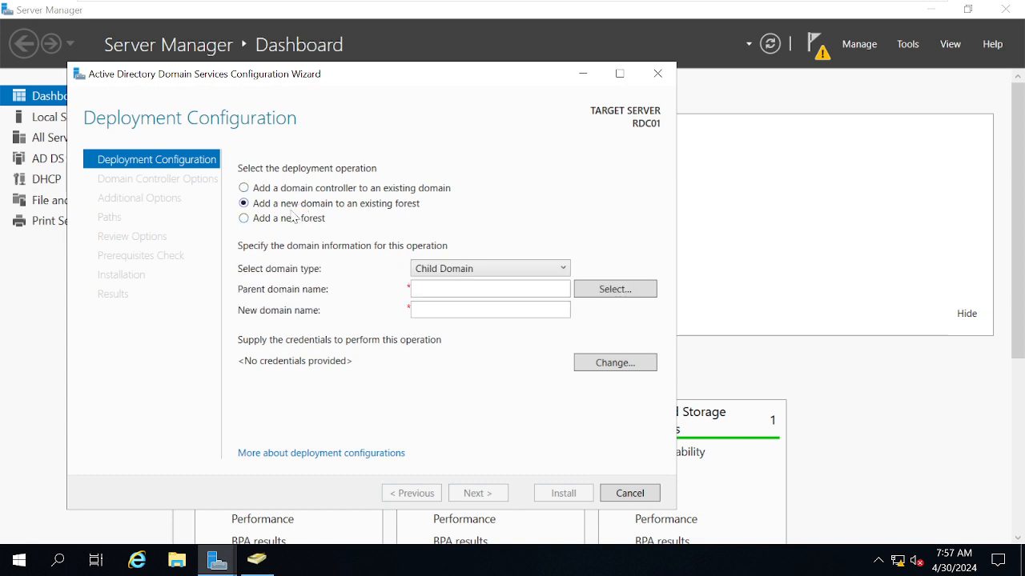
left_click(286, 221)
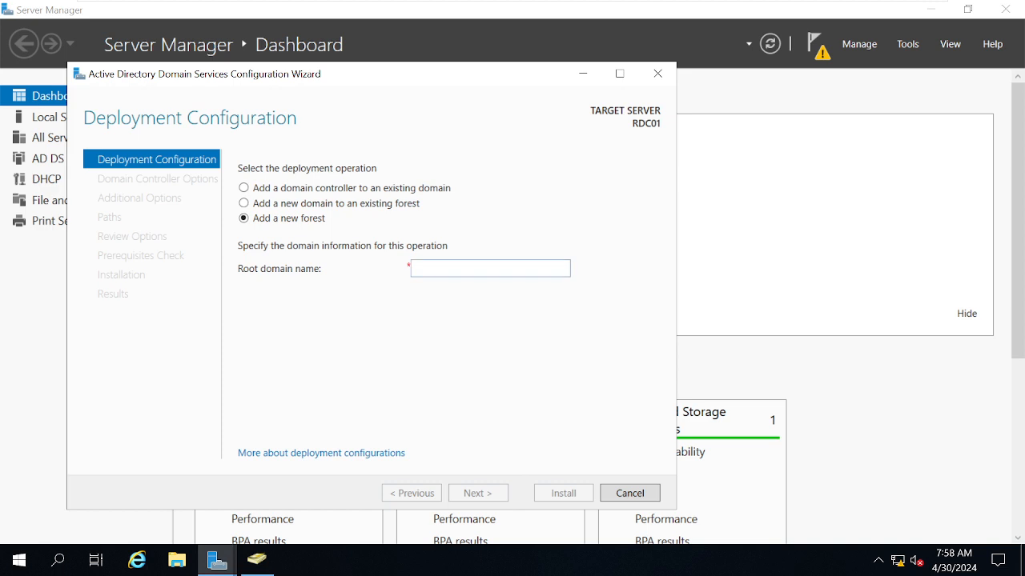
left_click(474, 273)
type("Microo")
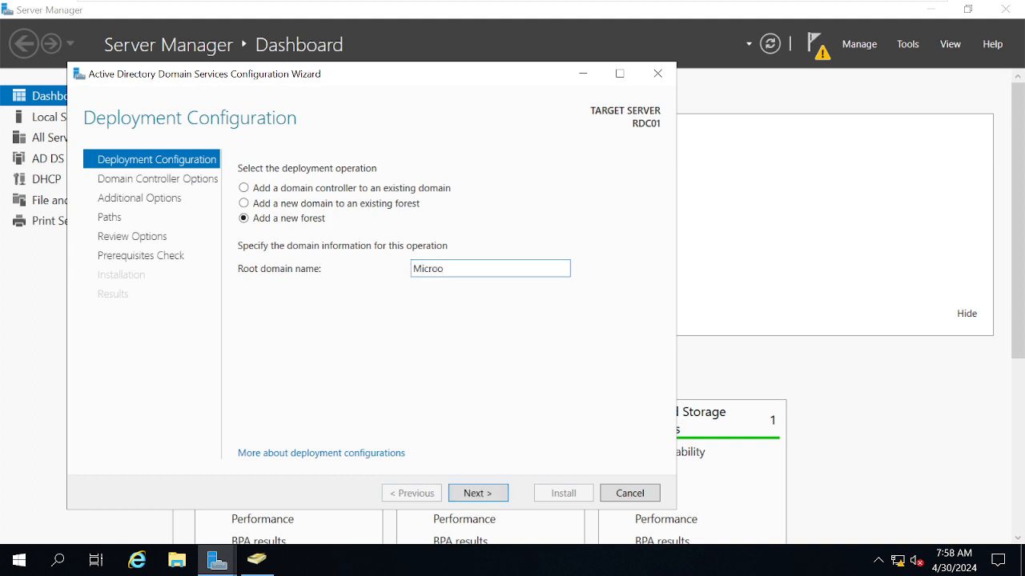
key("BackSpace")
type("soft.com")
left_click(468, 494)
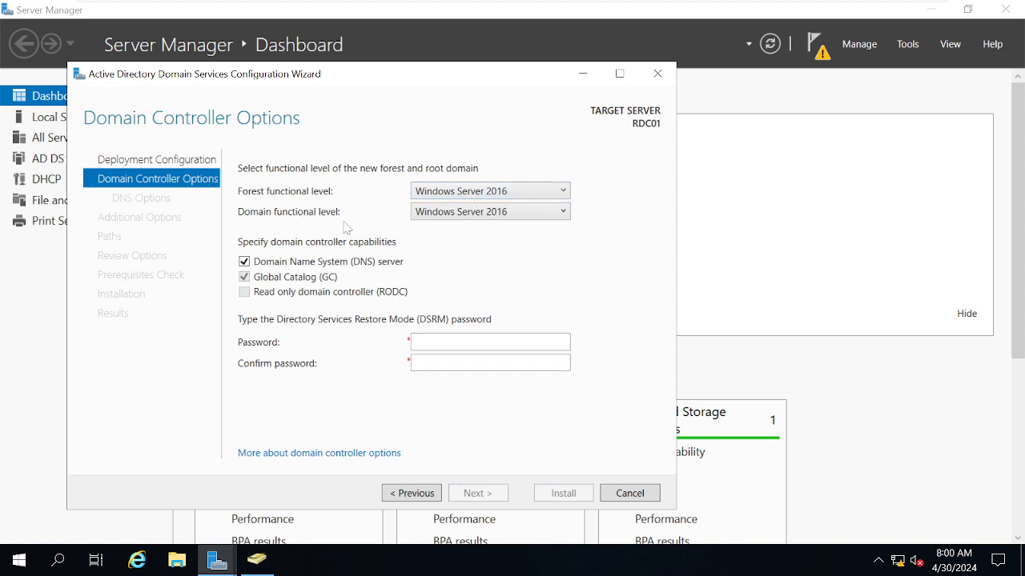
- Keep the forest functional level at Windows Server 2016, enter and confirm the DSRM password, and continue to the DNS options
left_click(500, 192)
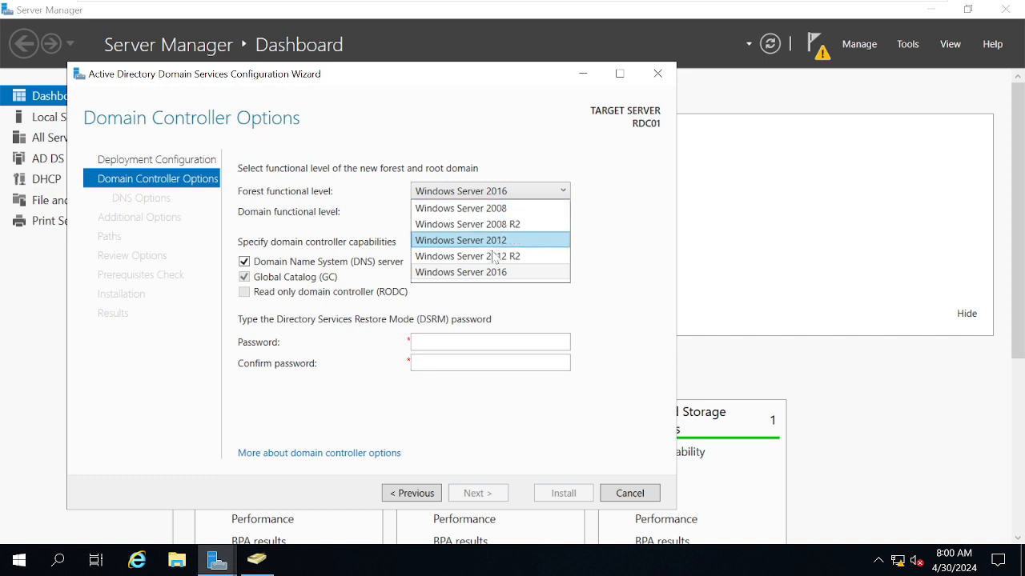
left_click(577, 312)
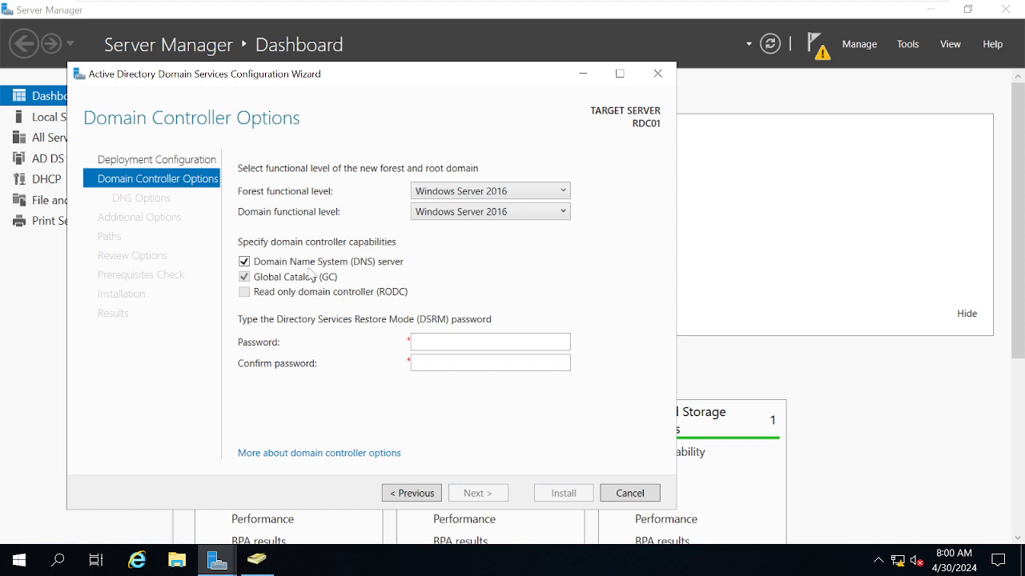
left_click(425, 341)
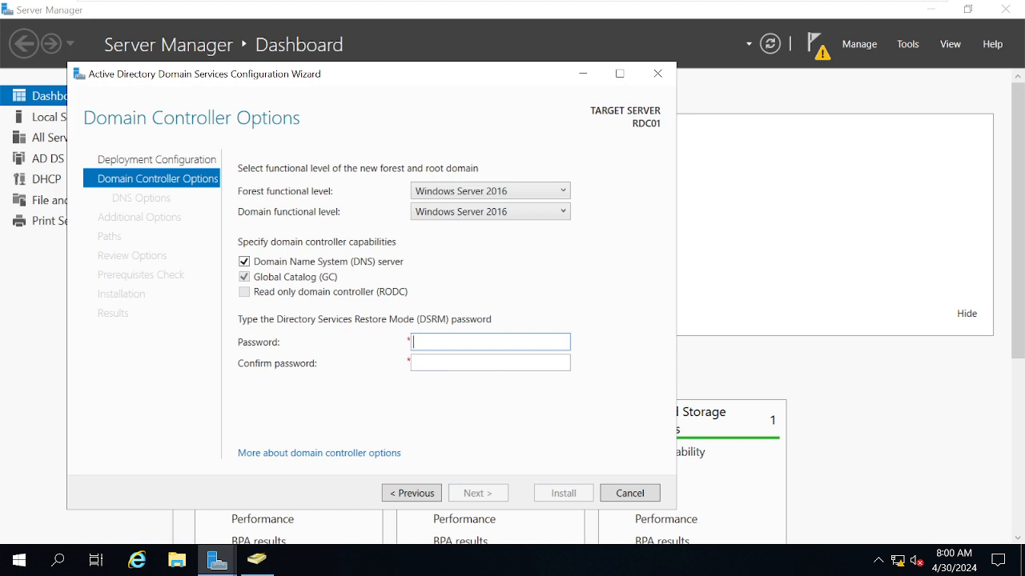
type("●●●●●●●●●●●●")
key("Tab")
type("●●●●●●●●")
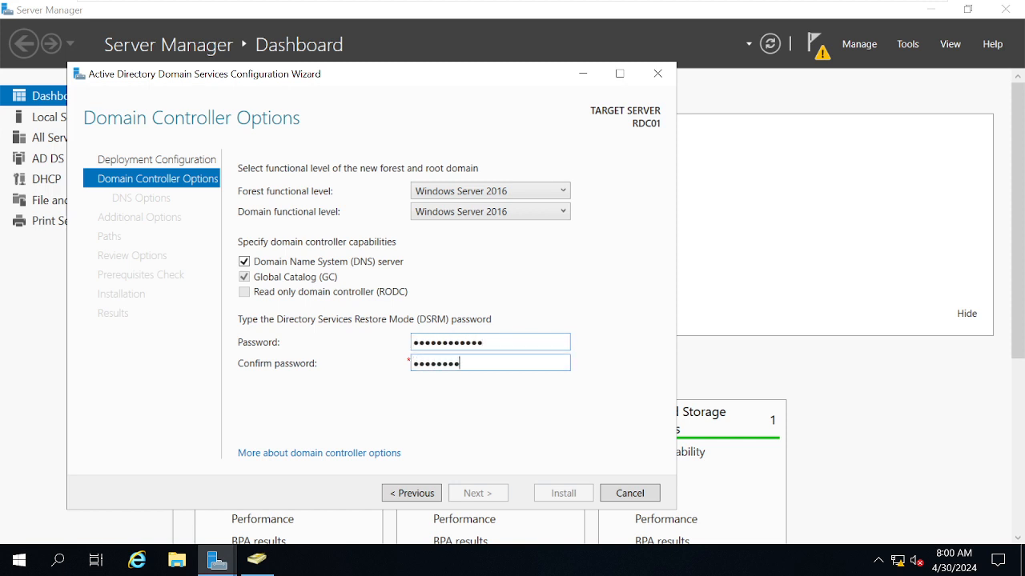
type("●●●●")
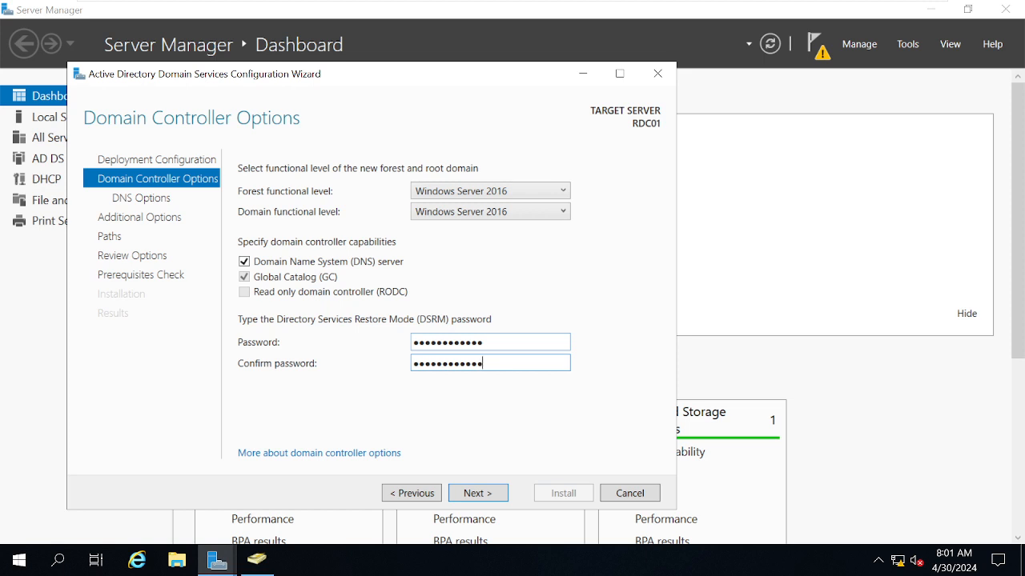
left_click(474, 494)
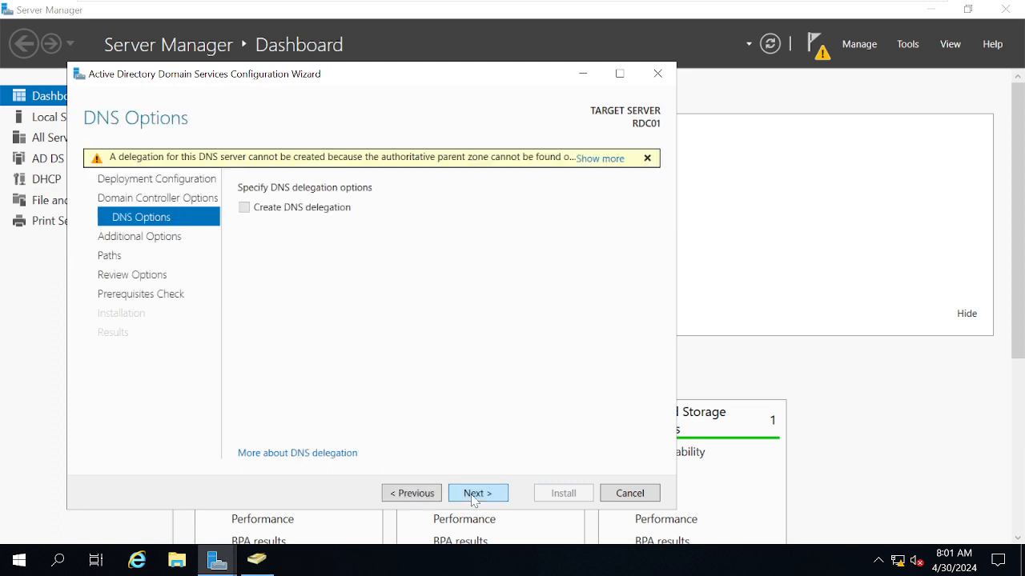
- Accept the default DNS, NetBIOS and folder path settings, install the domain controller configuration, and dismiss the restart notice
left_click(473, 494)
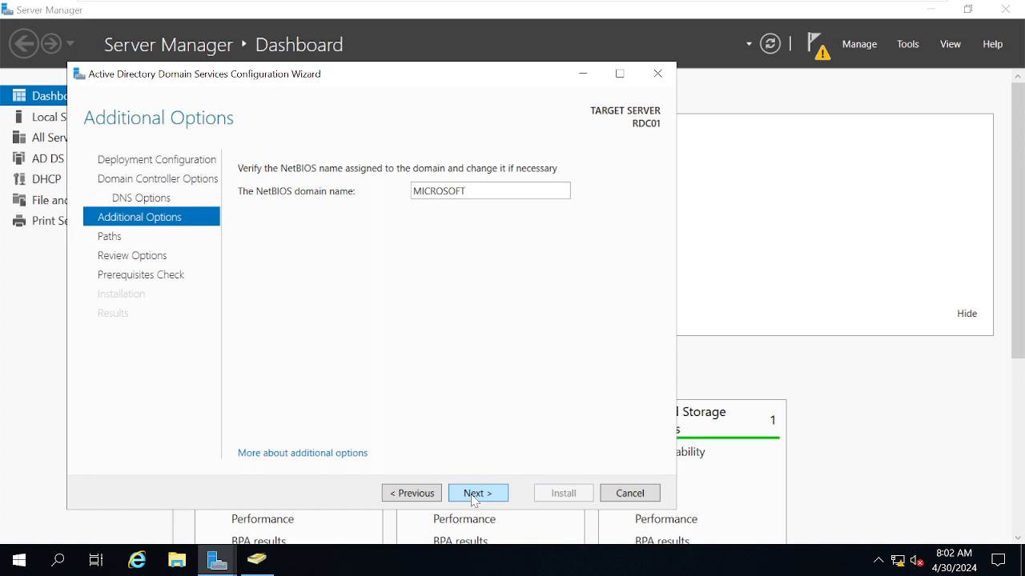
left_click(477, 493)
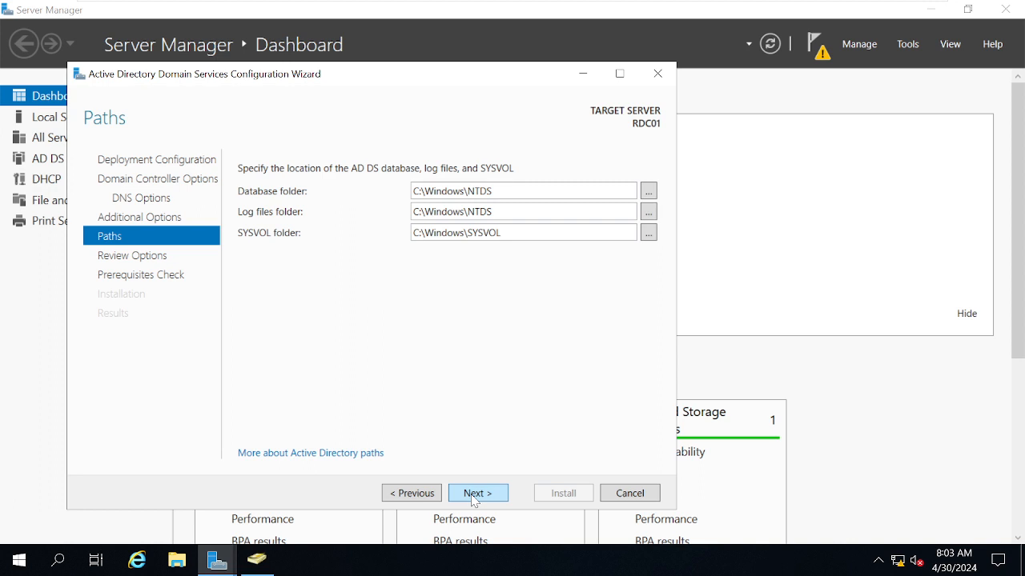
left_click(474, 493)
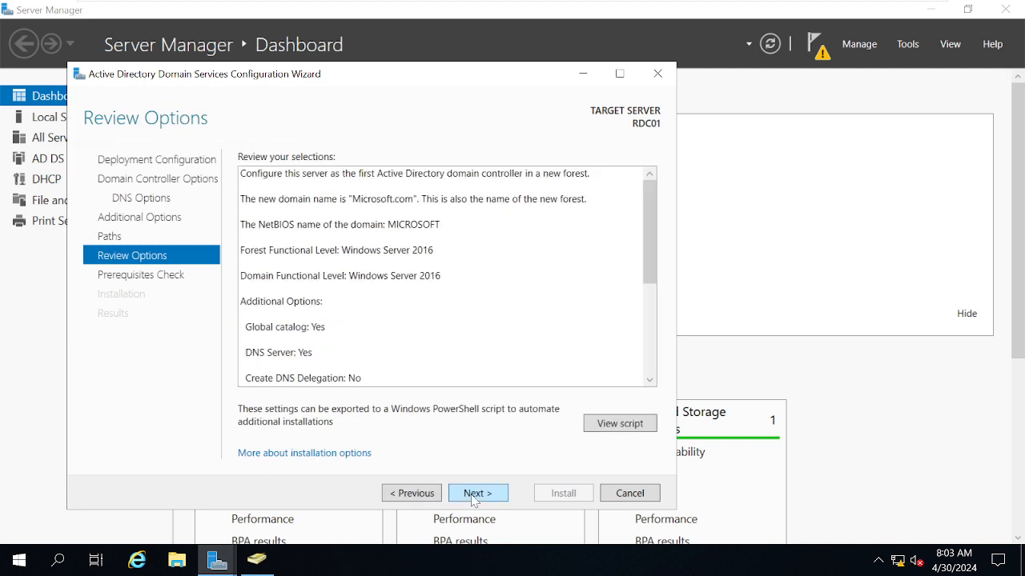
left_click(473, 495)
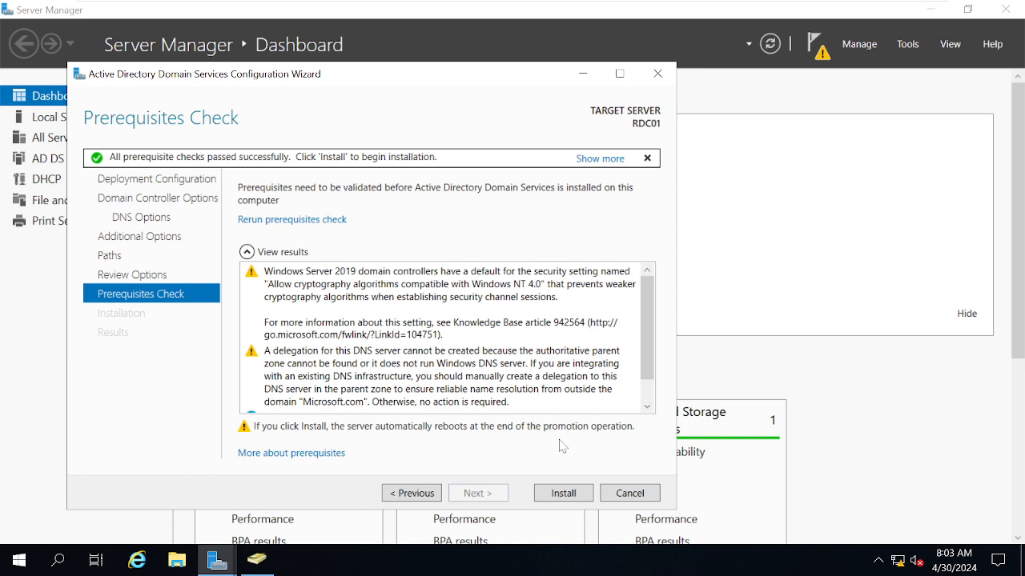
left_click(564, 493)
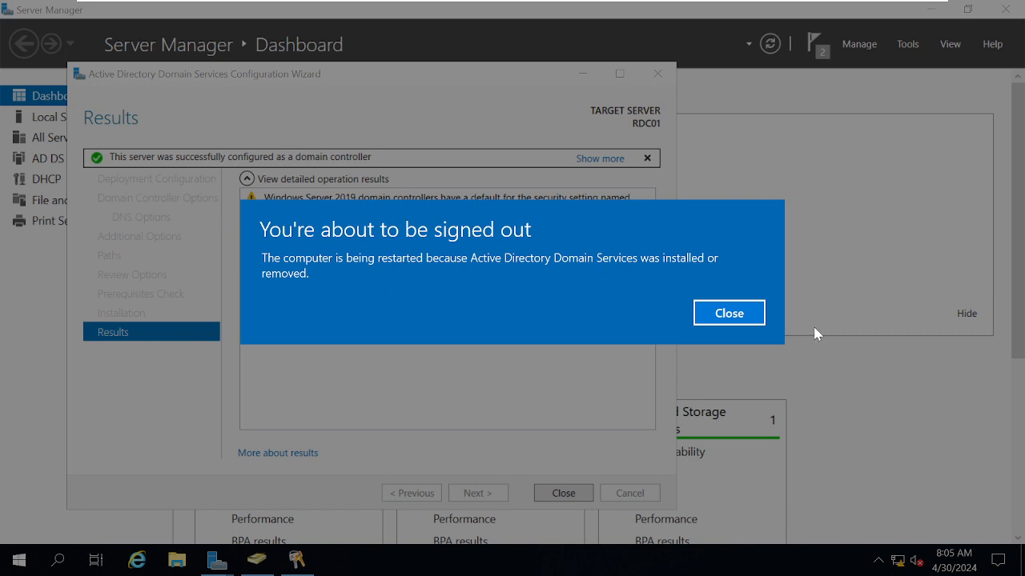
left_click(727, 314)
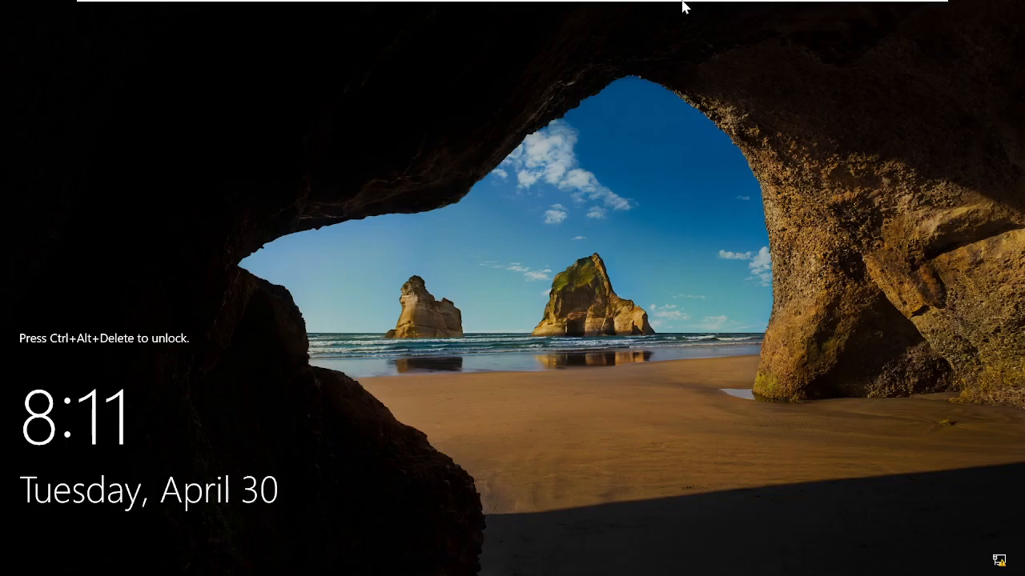
- Sign in to RDC01 as MICROSOFT\Administrator with the account password and dismiss the Windows Admin Center message
mouse_move(682, 4)
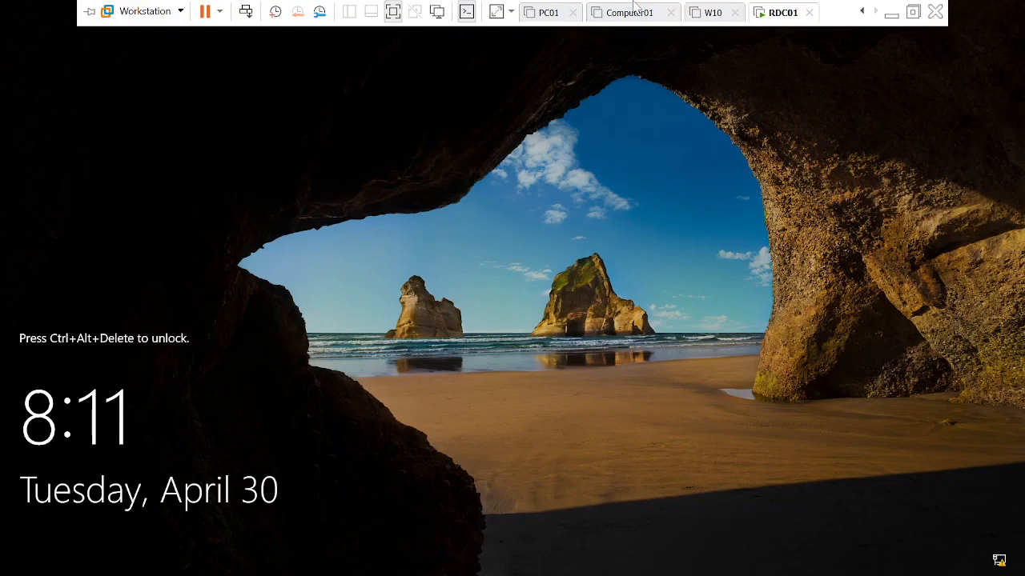
right_click(771, 21)
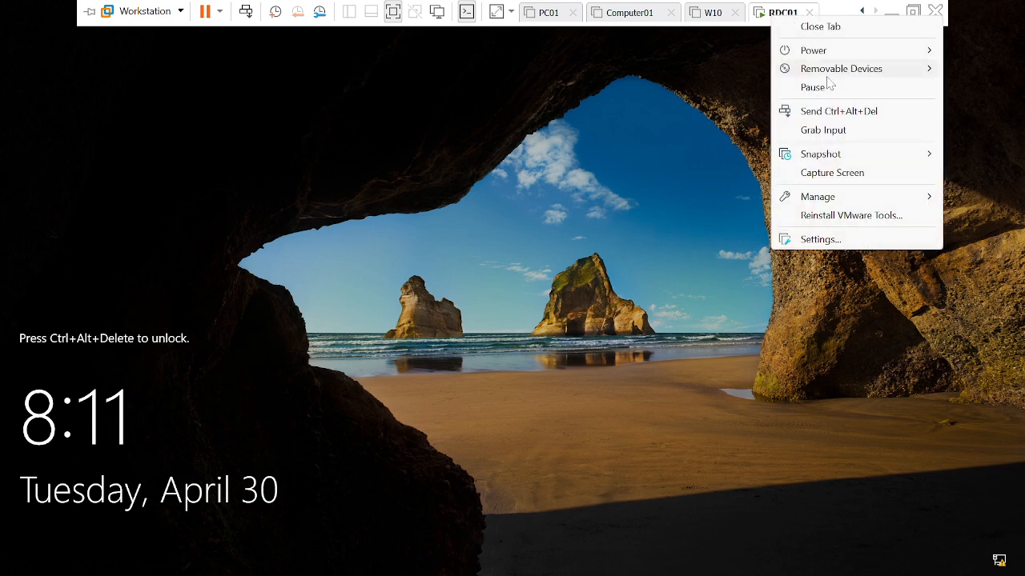
left_click(851, 113)
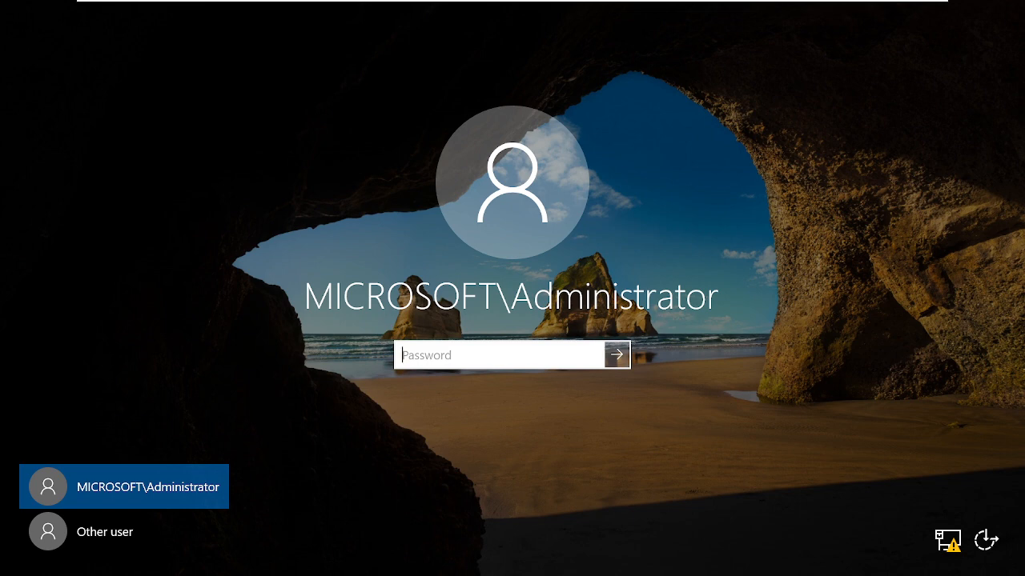
type("●●●●●●●●●●●●")
key("Return")
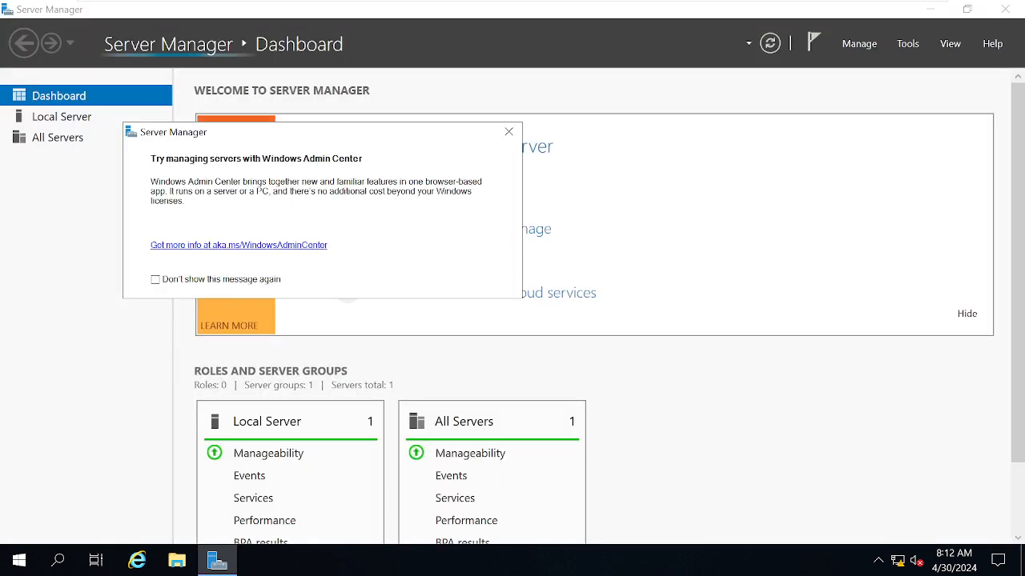
left_click(508, 132)
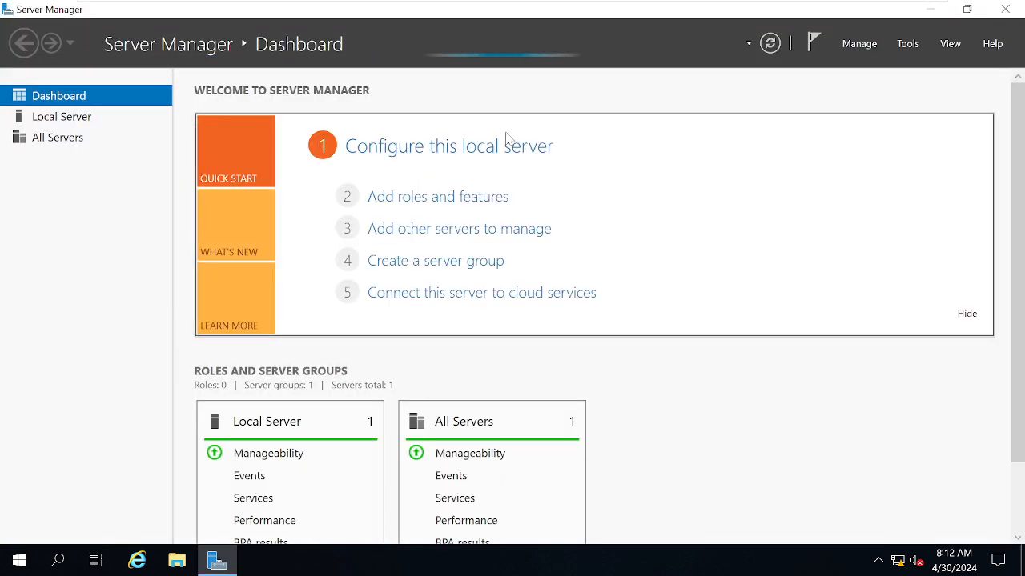
- Run lusrmgr.msc from a command prompt to check local users and groups on the domain controller, and close the console
key("super+r")
type("cmd")
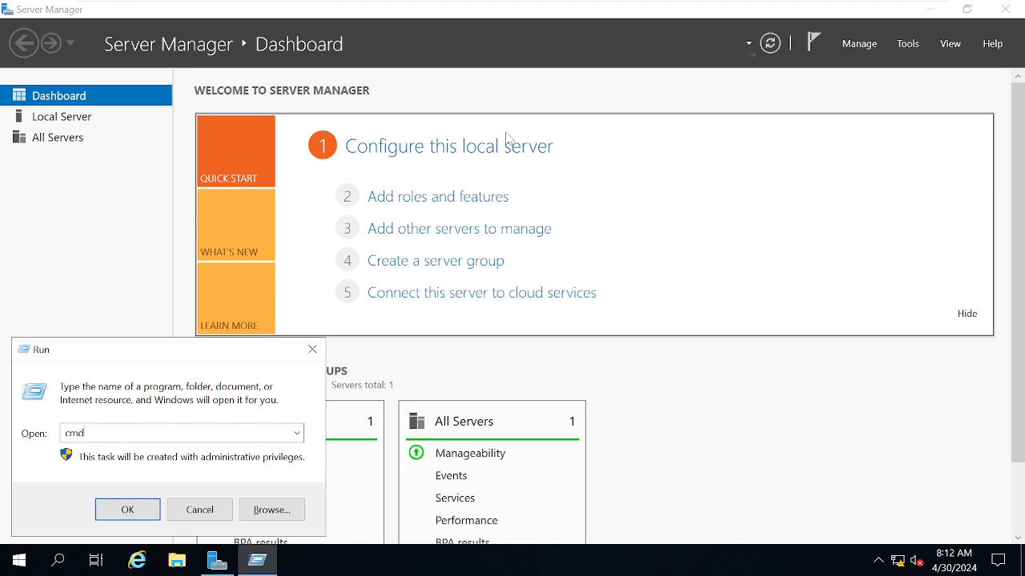
key("Return")
left_click(398, 219)
type("l")
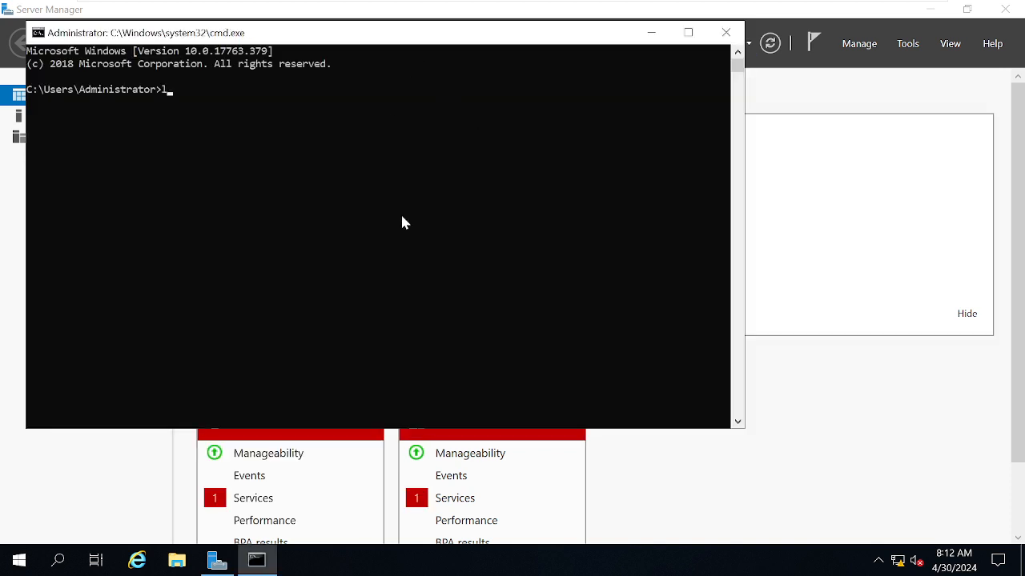
type("usrmgr.msc")
key("Return")
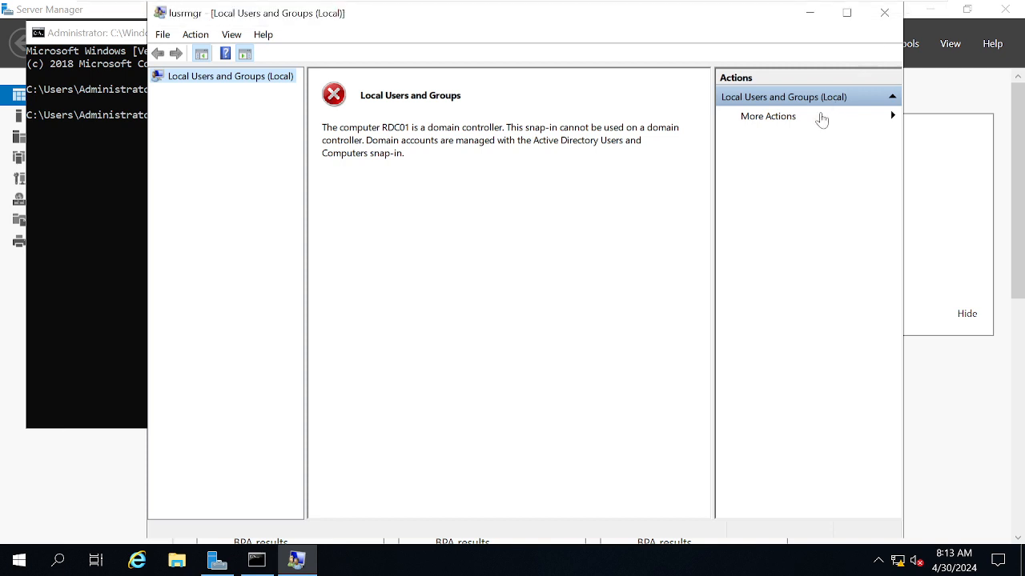
left_click(884, 14)
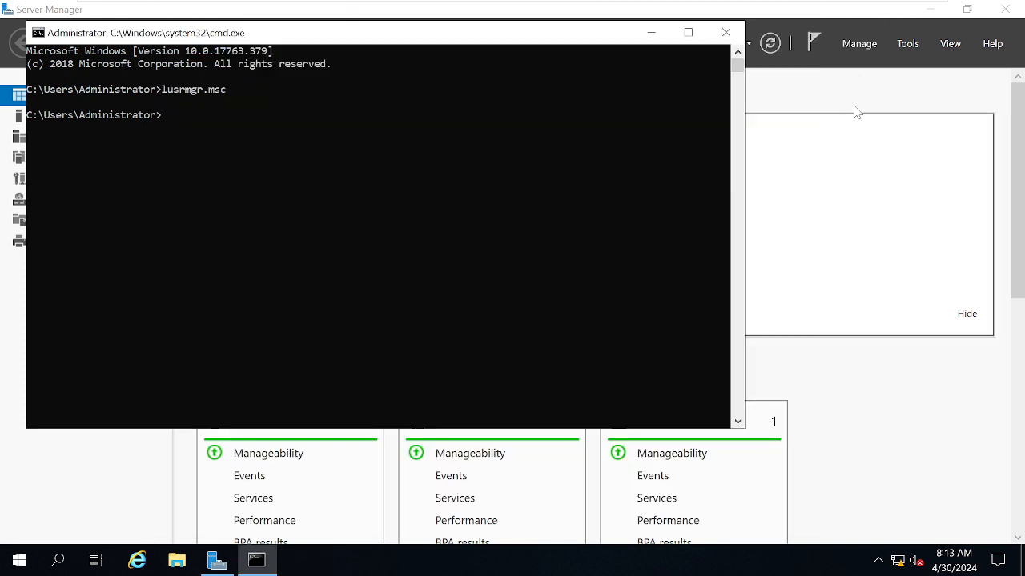
- Open Active Directory Users and Computers from Server Manager and maximize its window
left_click(907, 44)
left_click(908, 45)
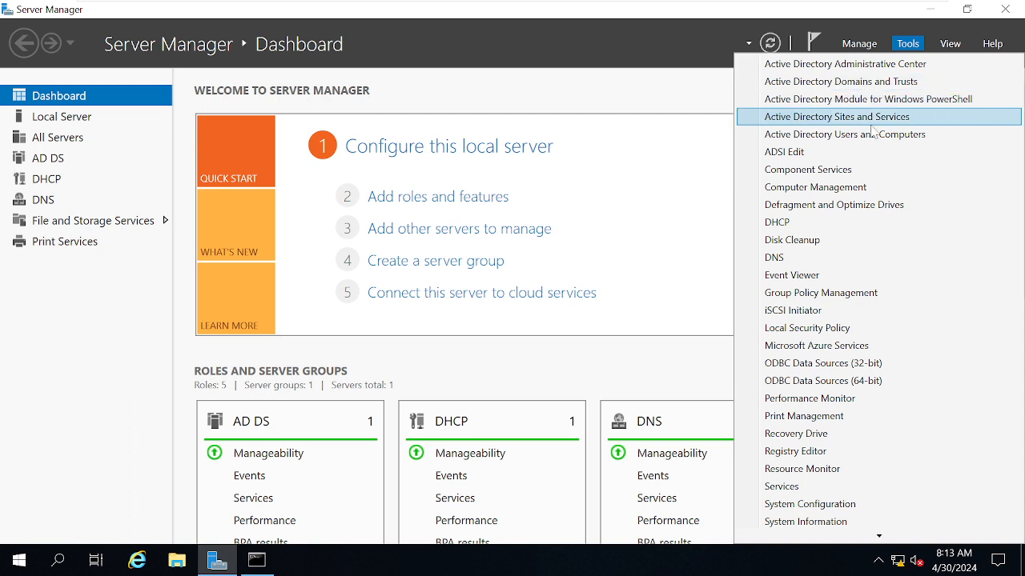
left_click(827, 139)
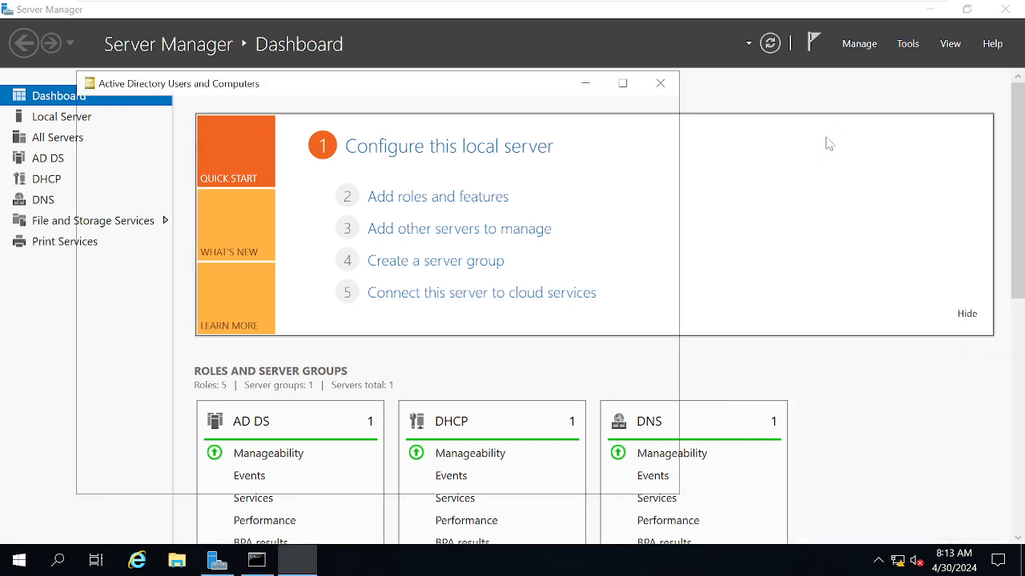
left_click(629, 93)
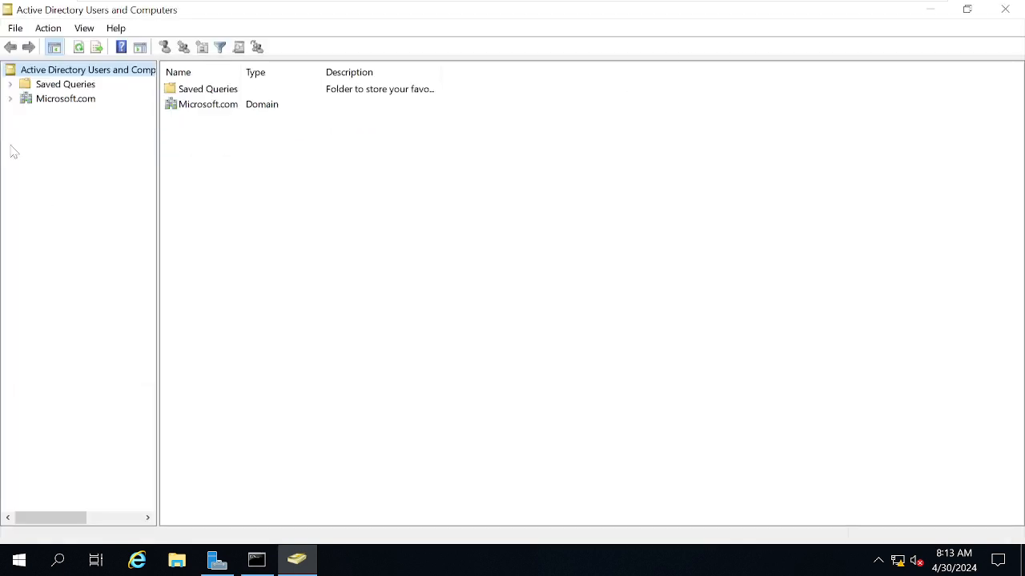
- Display the Users container of the Microsoft.com domain and widen the Name and Description columns to read its accounts and groups
left_click(11, 99)
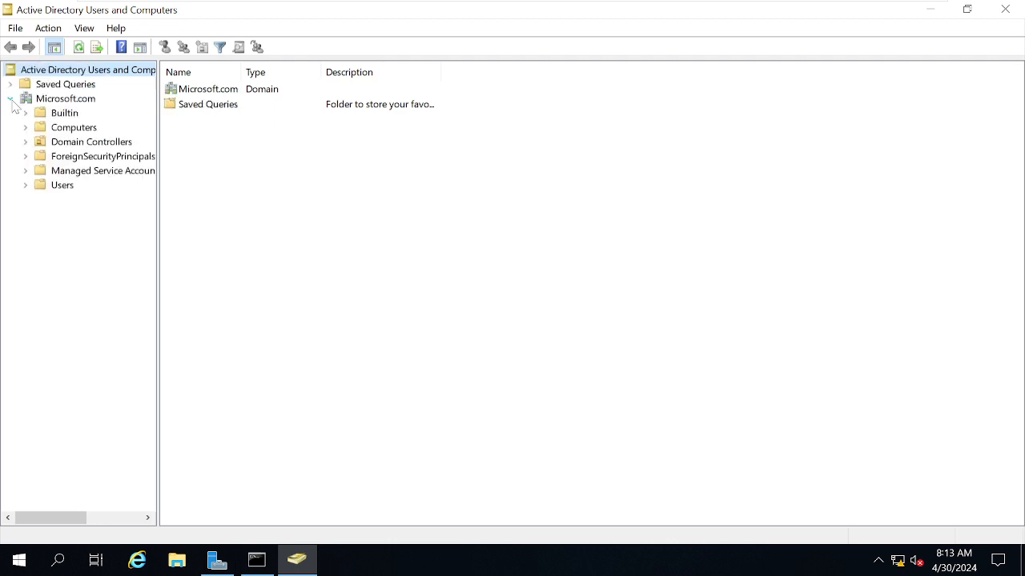
left_click(57, 189)
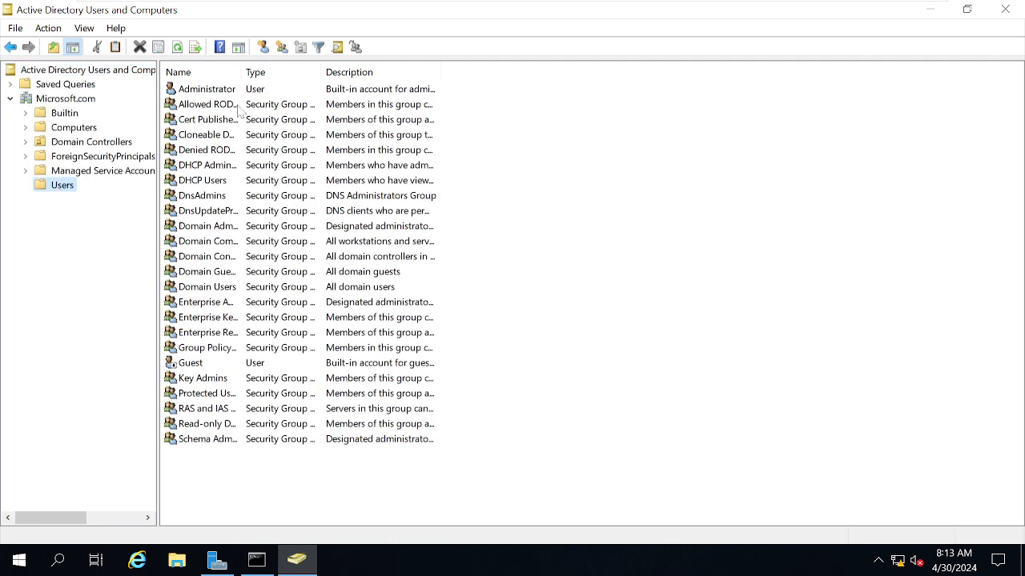
left_click_drag(288, 79, 325, 80)
left_click(214, 92)
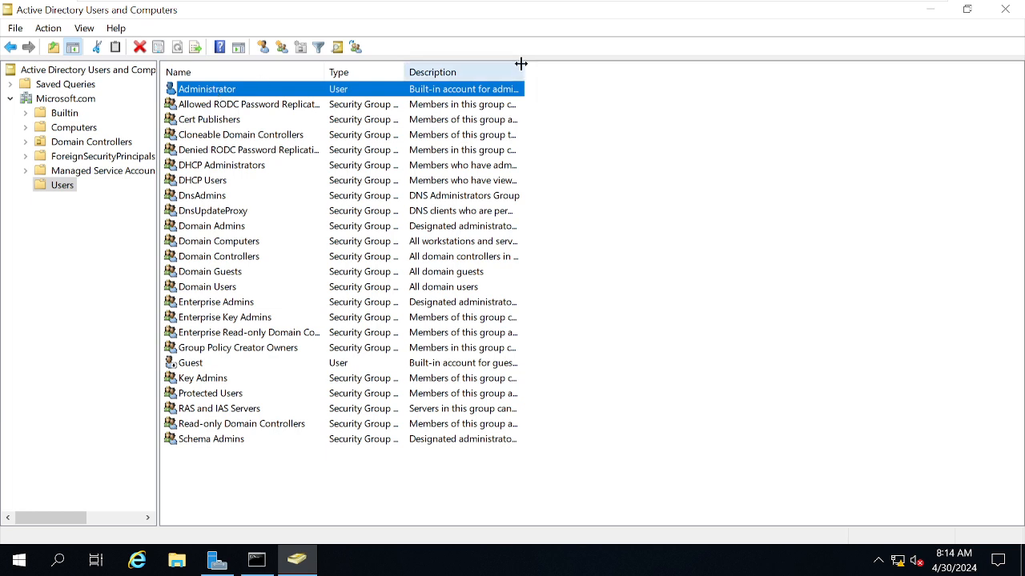
left_click_drag(521, 64, 608, 64)
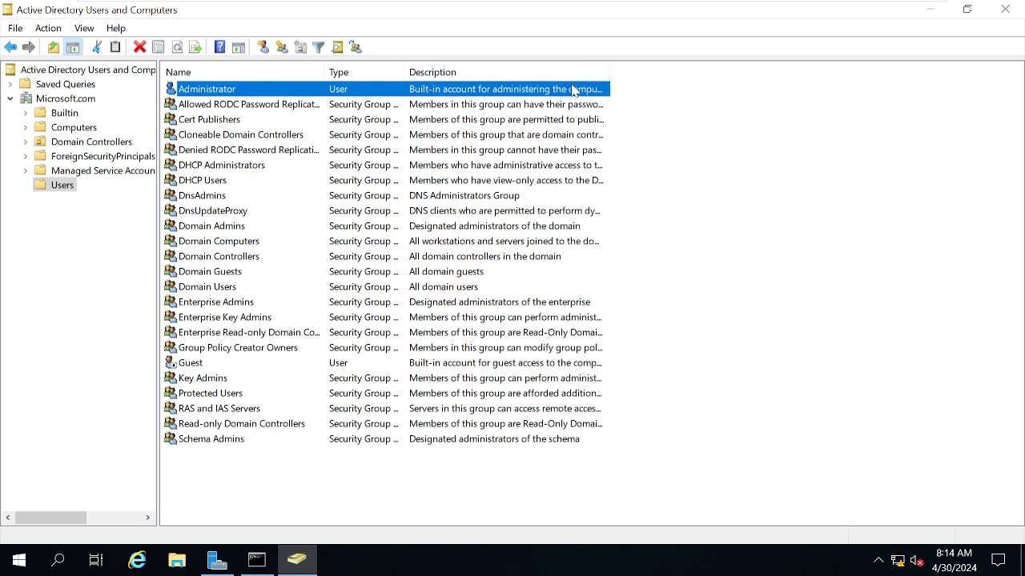
double_click(608, 71)
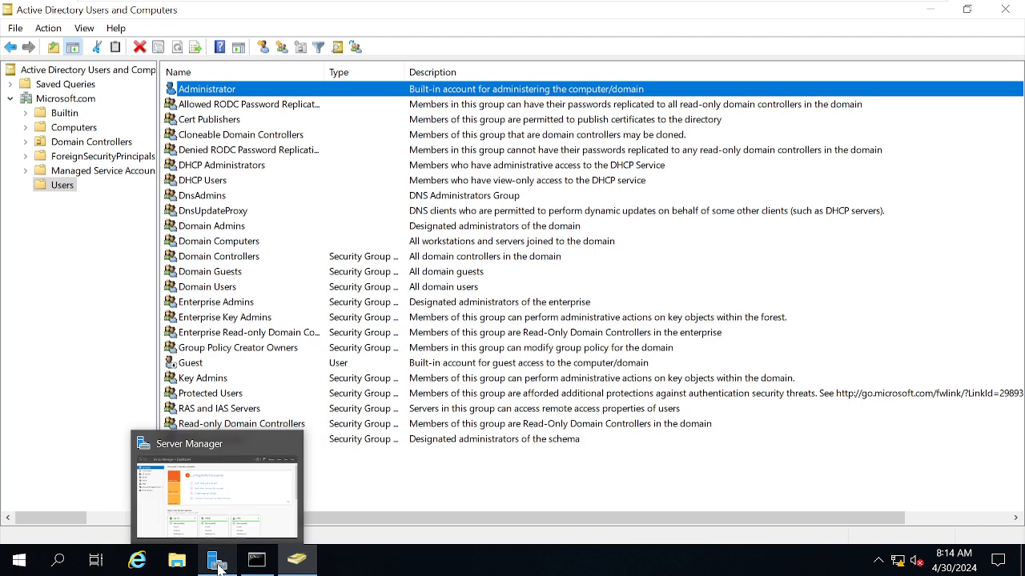
- Open Group Policy Management from Server Manager to view the Microsoft.com forest, and close both windows
left_click(214, 452)
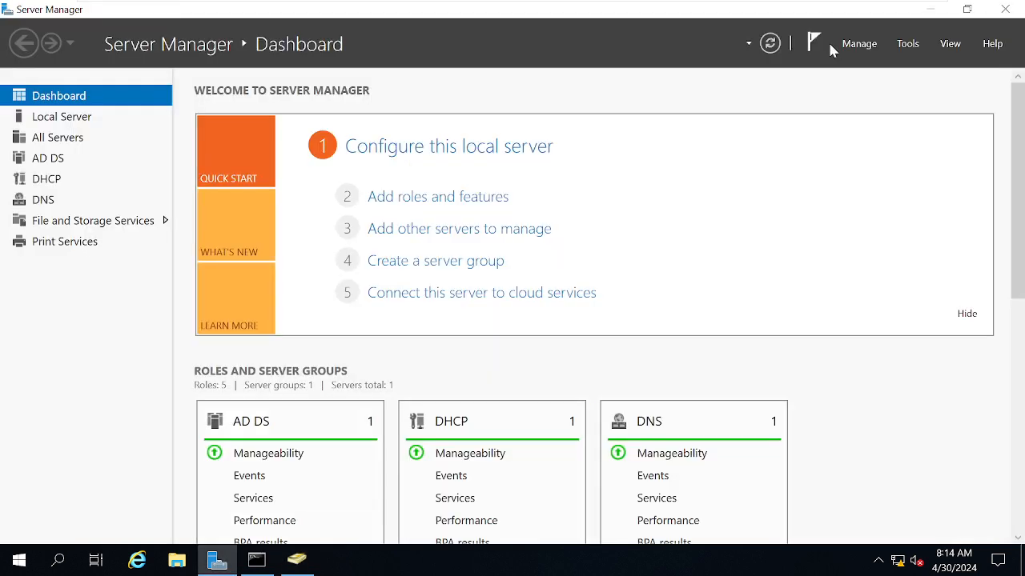
left_click(897, 46)
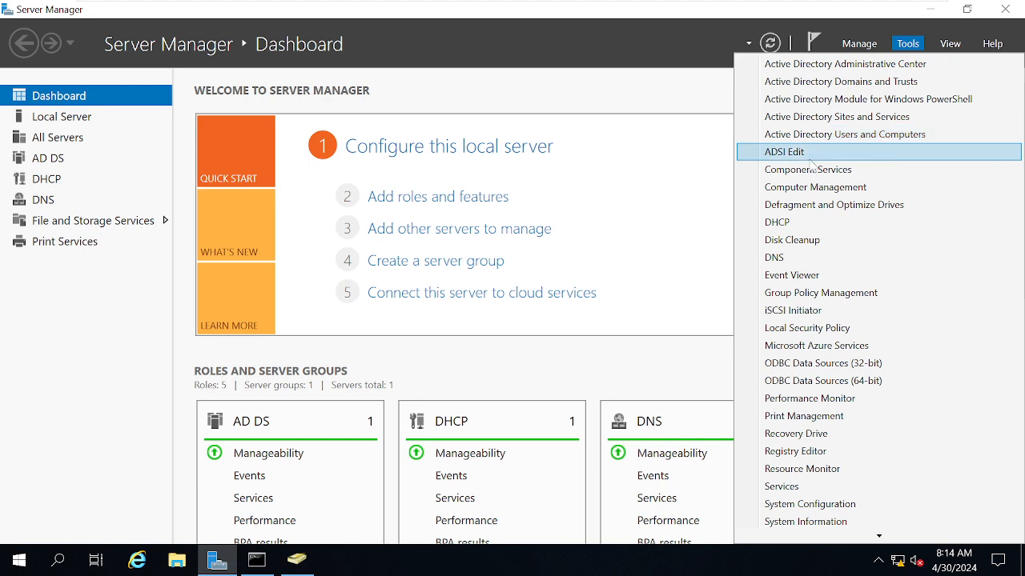
left_click(813, 300)
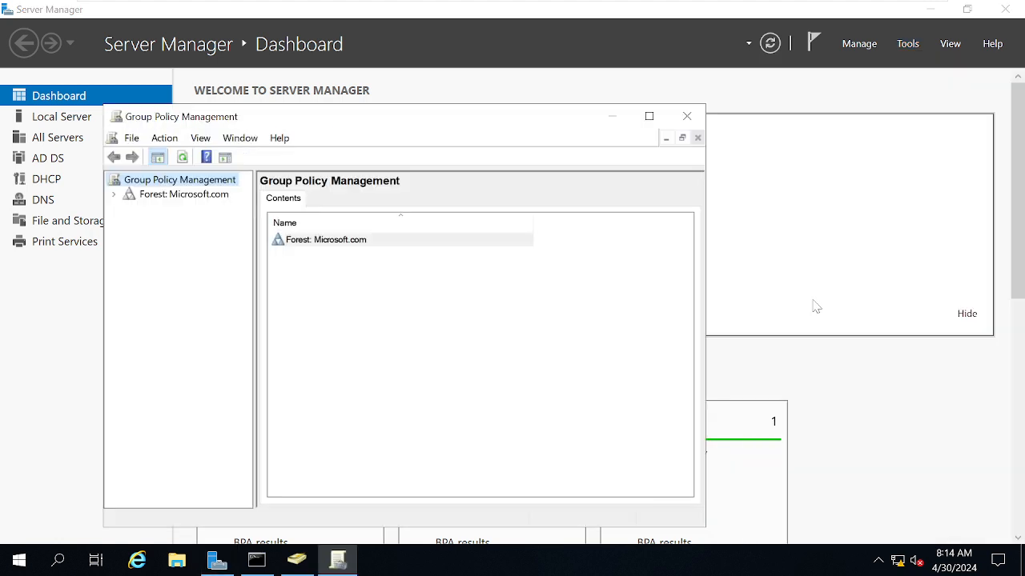
left_click(687, 116)
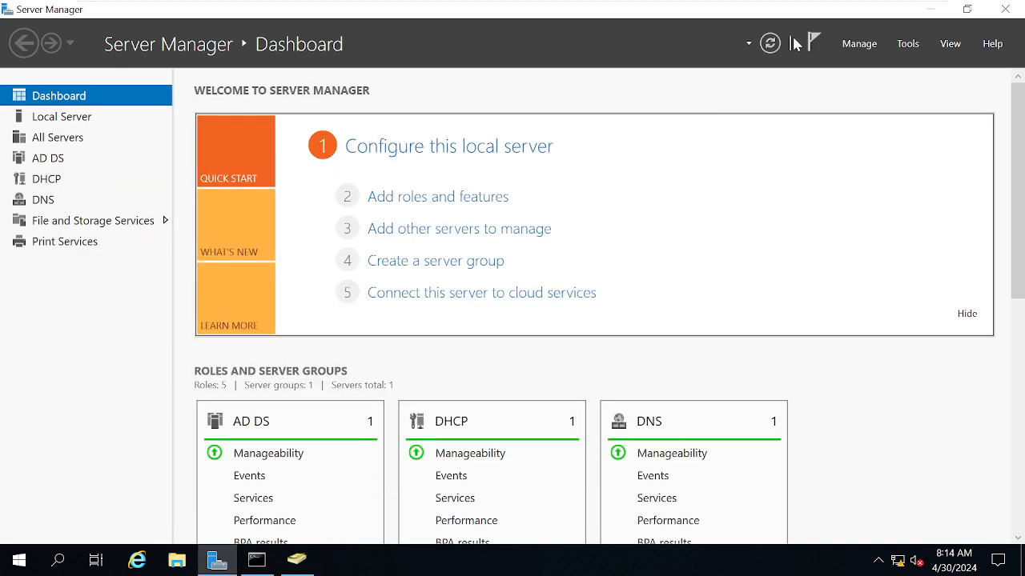
left_click(1005, 9)
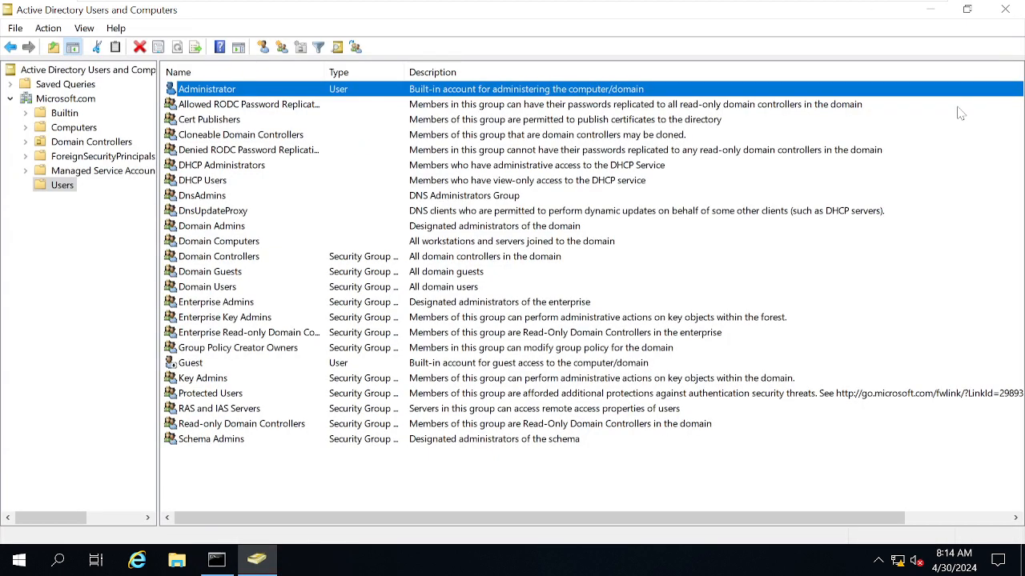
- Run sysdm.cpl from the open command prompt to check RDC01's computer name and domain, and close System Properties and the prompt
key("super+r")
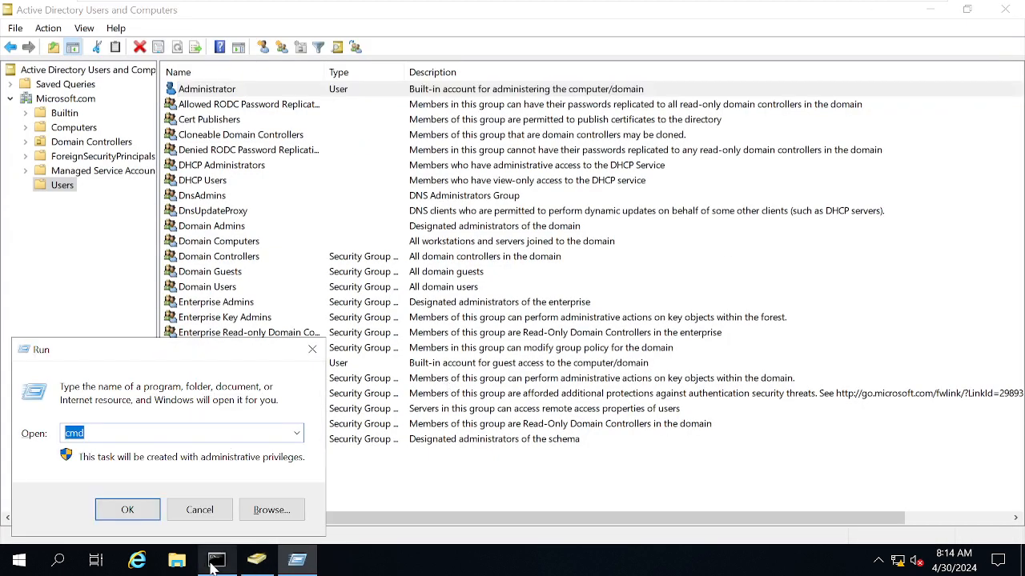
left_click(216, 560)
left_click(409, 257)
type("sys")
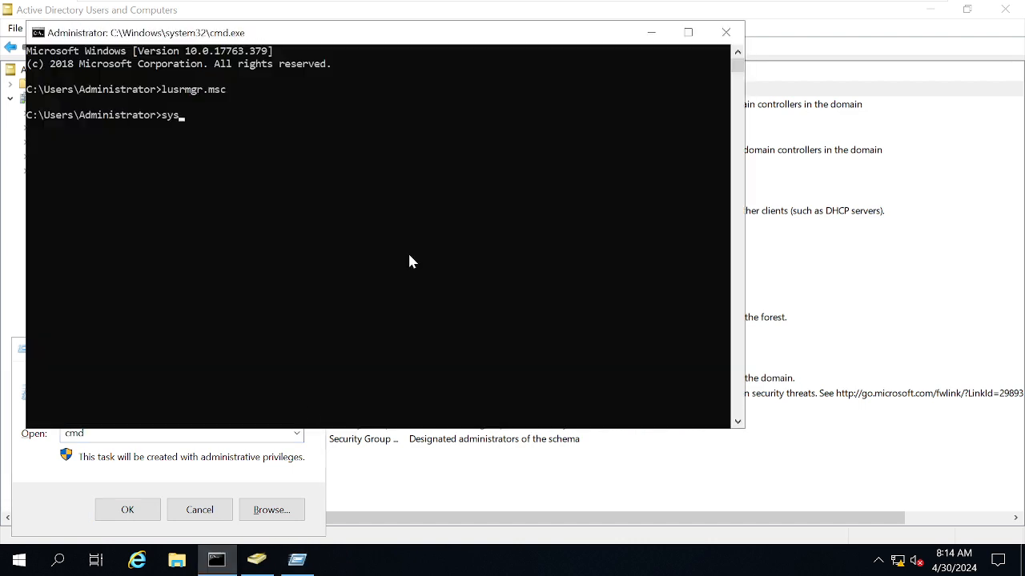
type("dm.cpl")
key("Return")
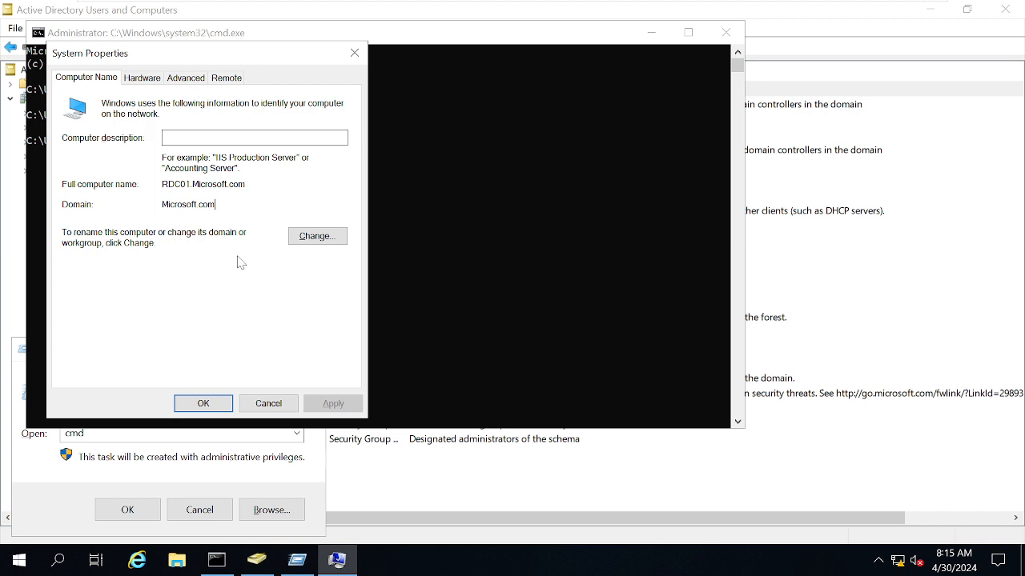
left_click(269, 403)
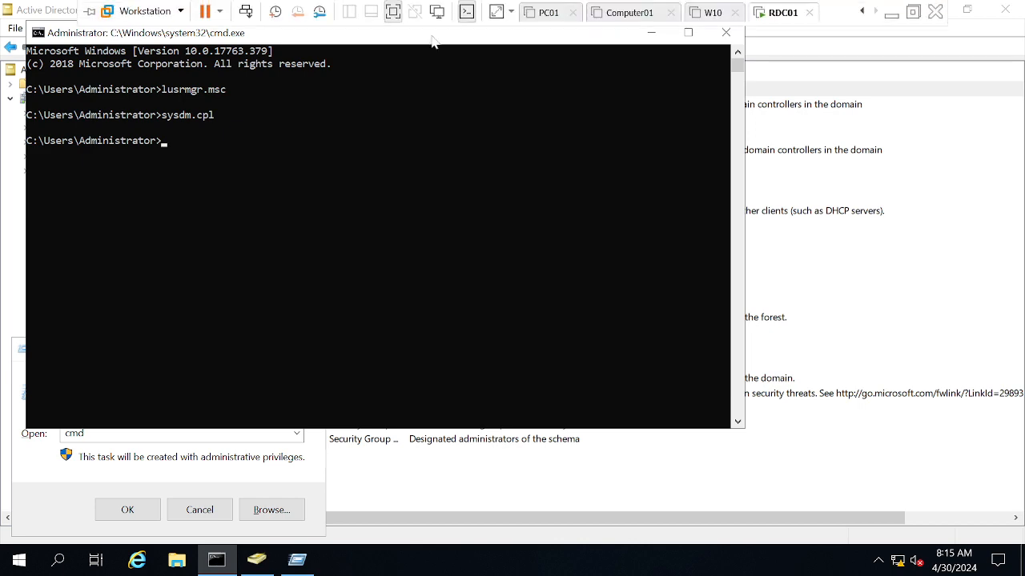
left_click(718, 28)
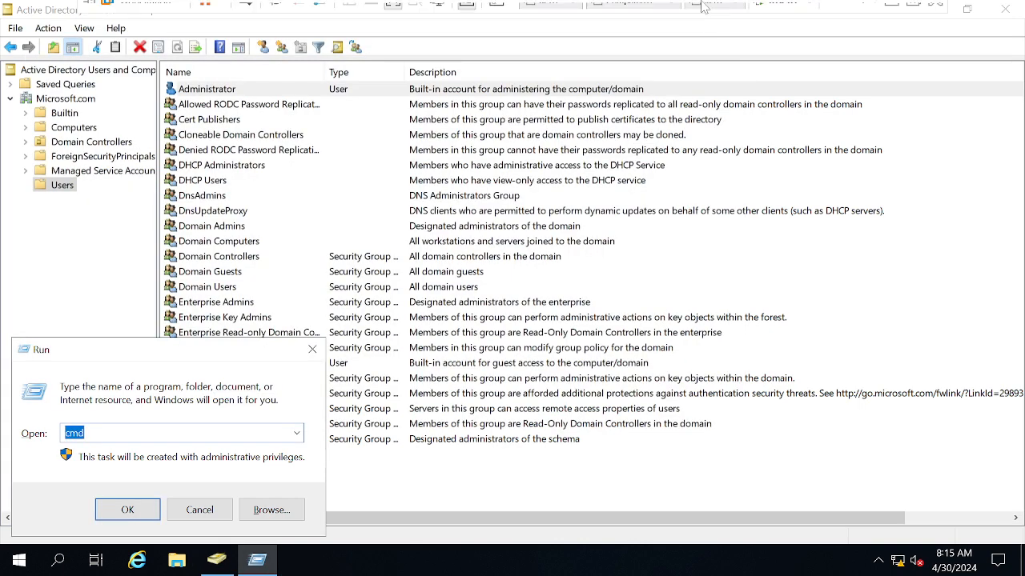
- Switch to the W10 virtual machine in VMware Workstation and start up its guest
left_click(714, 13)
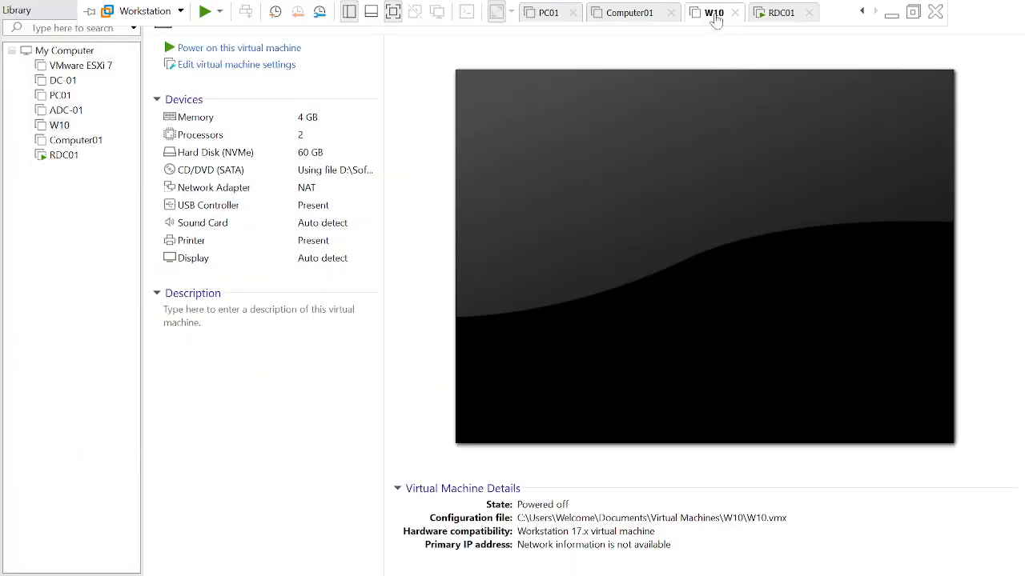
right_click(715, 19)
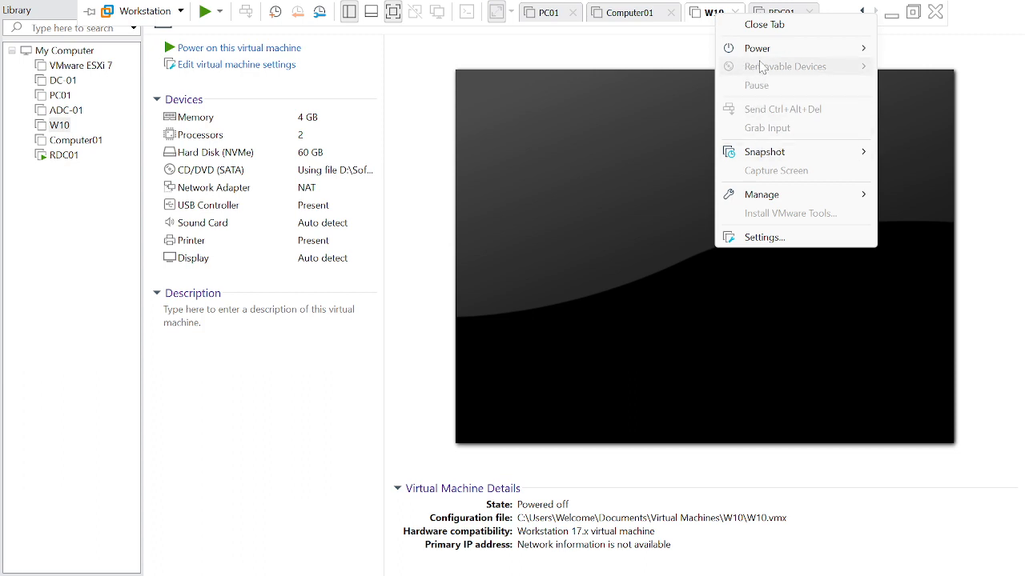
mouse_move(767, 53)
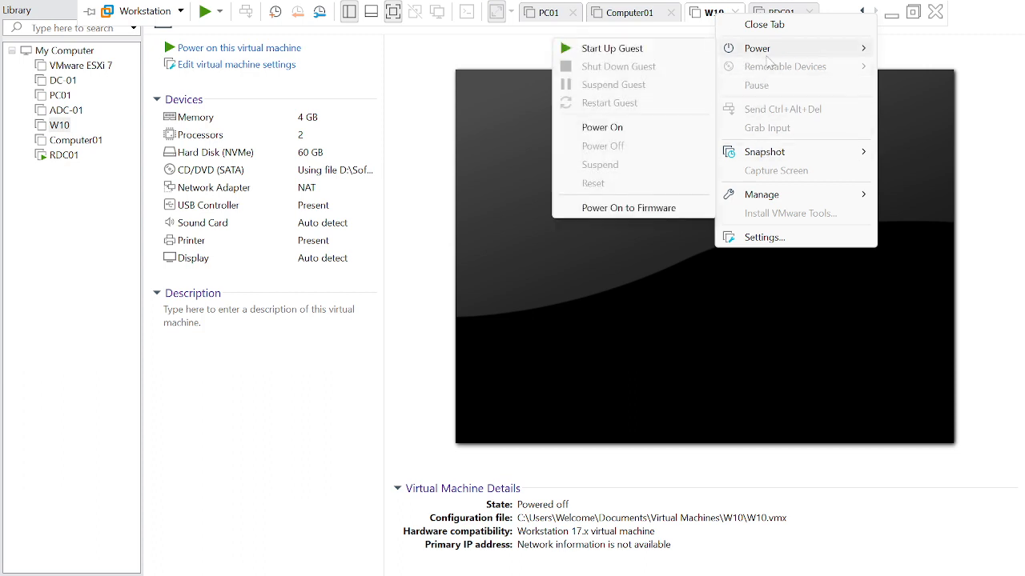
left_click(605, 48)
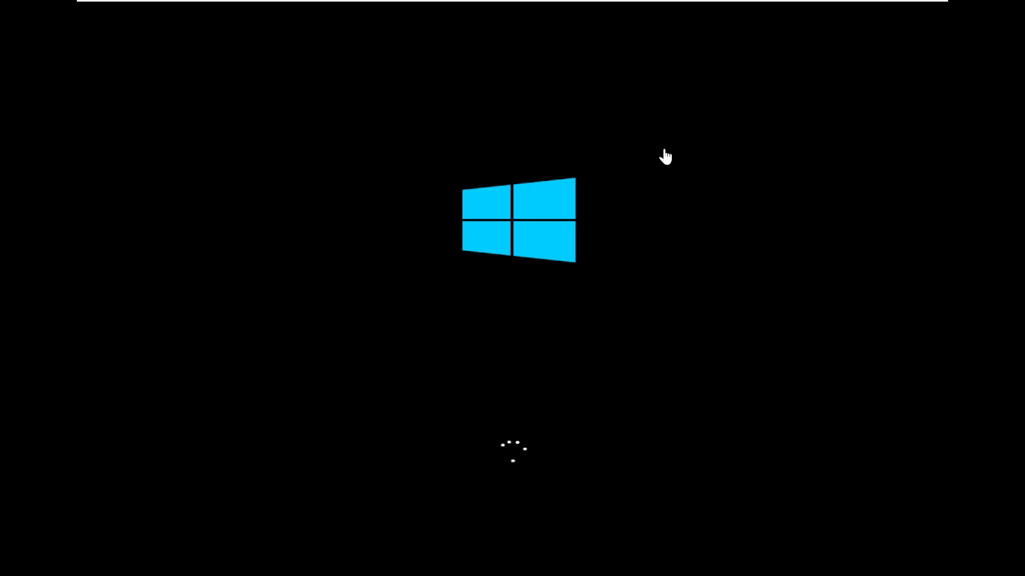
- Send Ctrl+Alt+Del to the W10 virtual machine and sign in with the account password
mouse_move(446, 3)
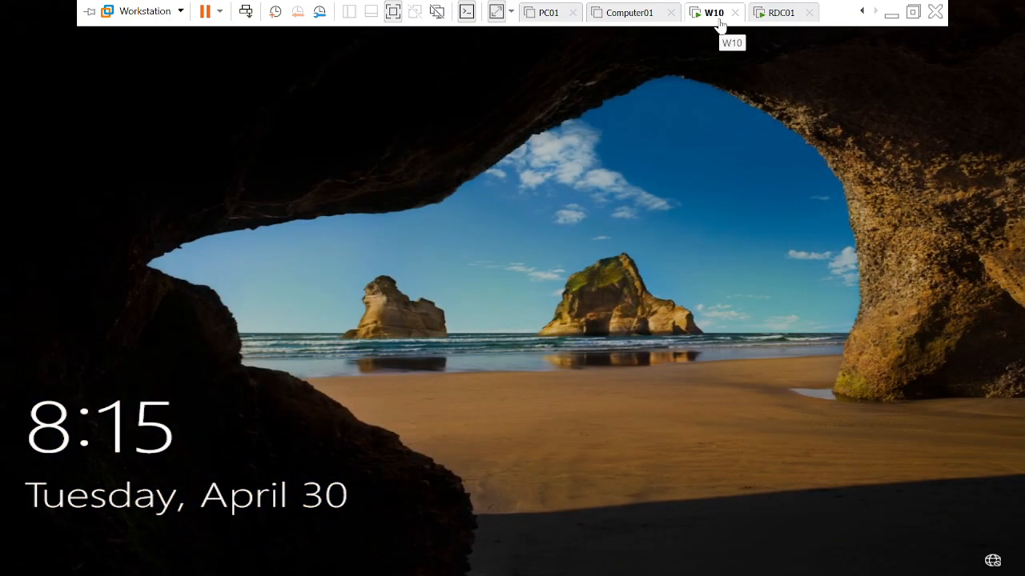
right_click(720, 23)
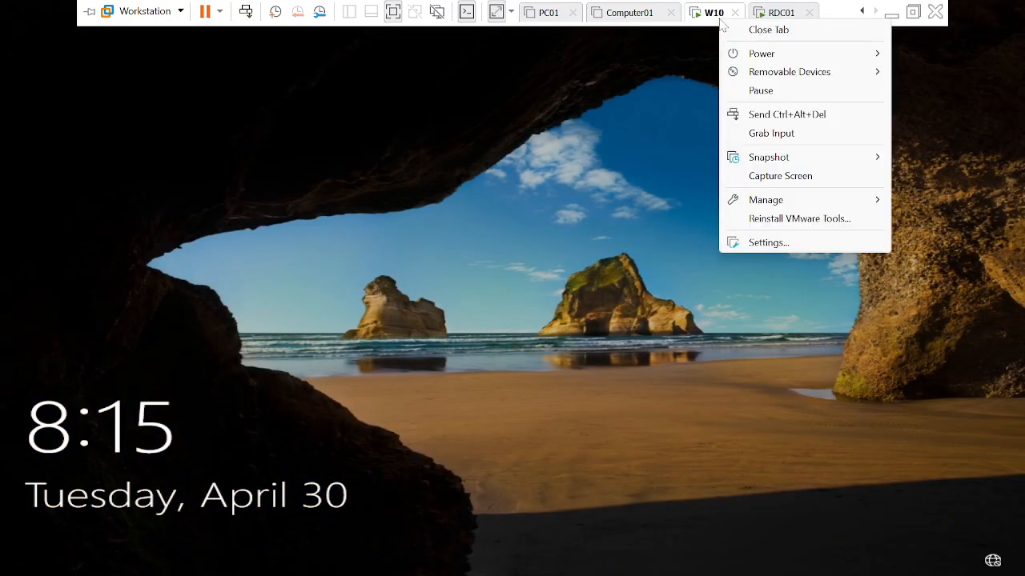
left_click(771, 114)
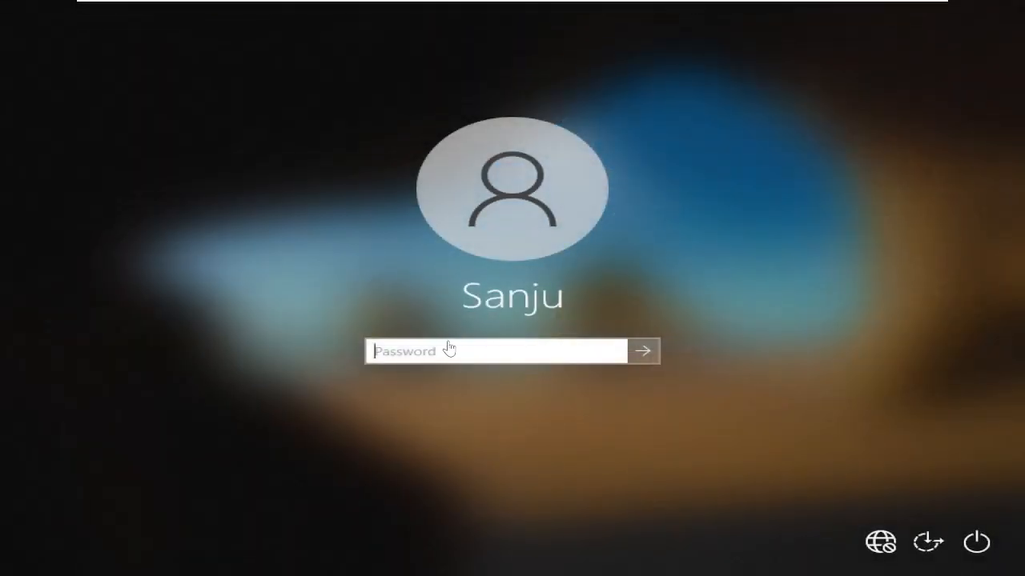
type("*********")
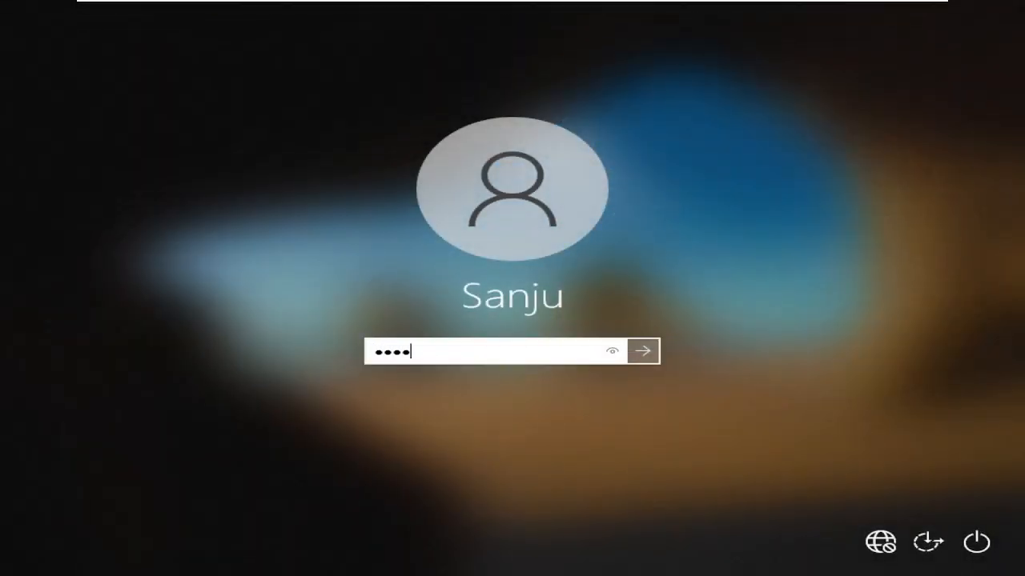
type("****")
key("Return")
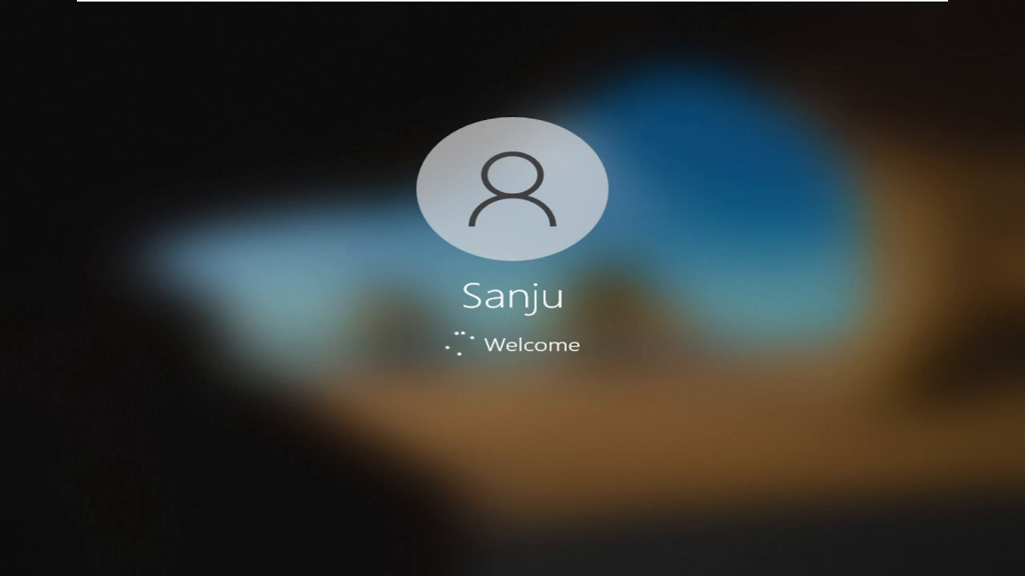
- Cancel the leftover Run dialog on RDC01 and return to the W10 virtual machine
mouse_move(494, 4)
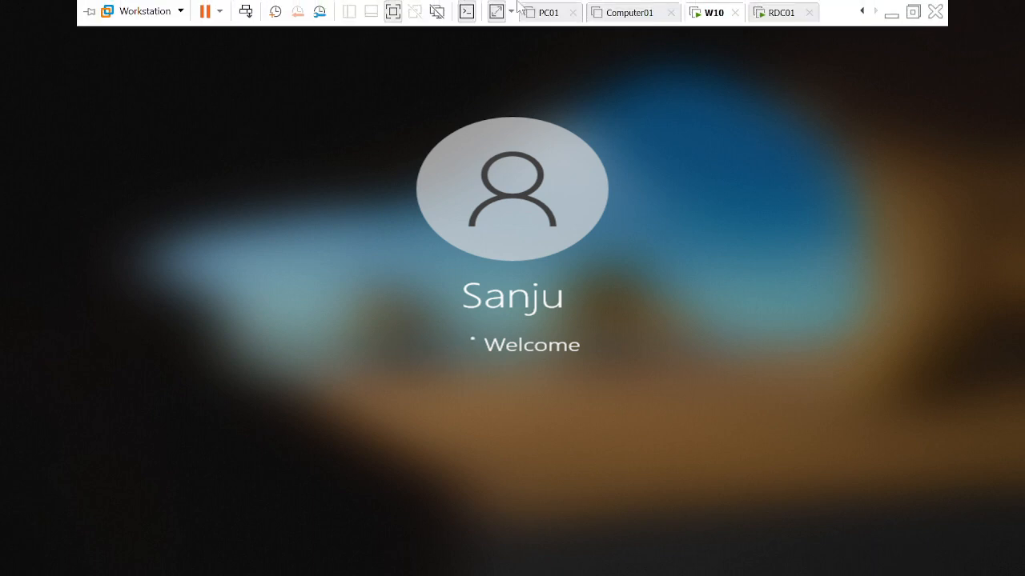
left_click(783, 14)
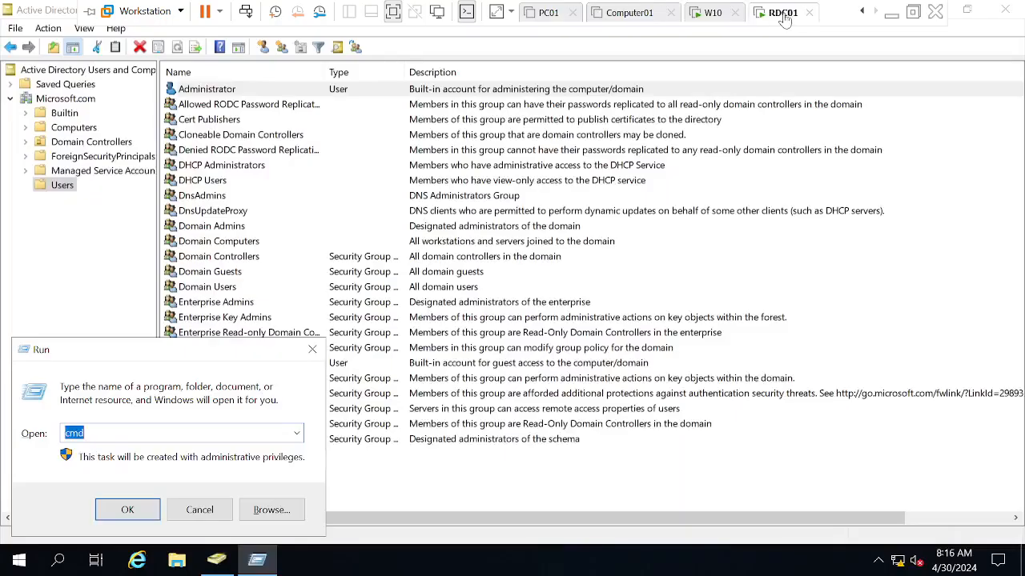
left_click(202, 514)
mouse_move(680, 7)
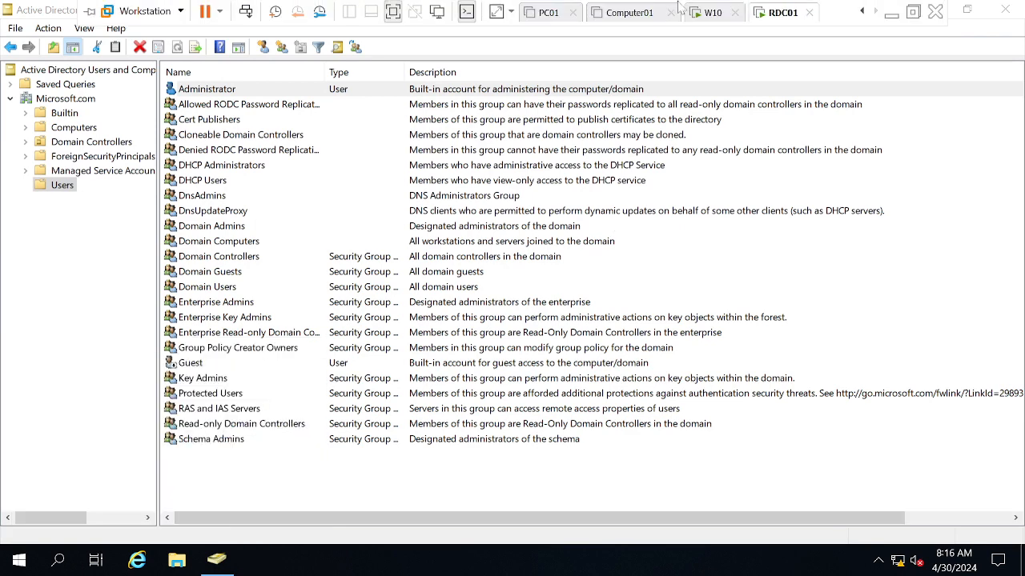
left_click(709, 15)
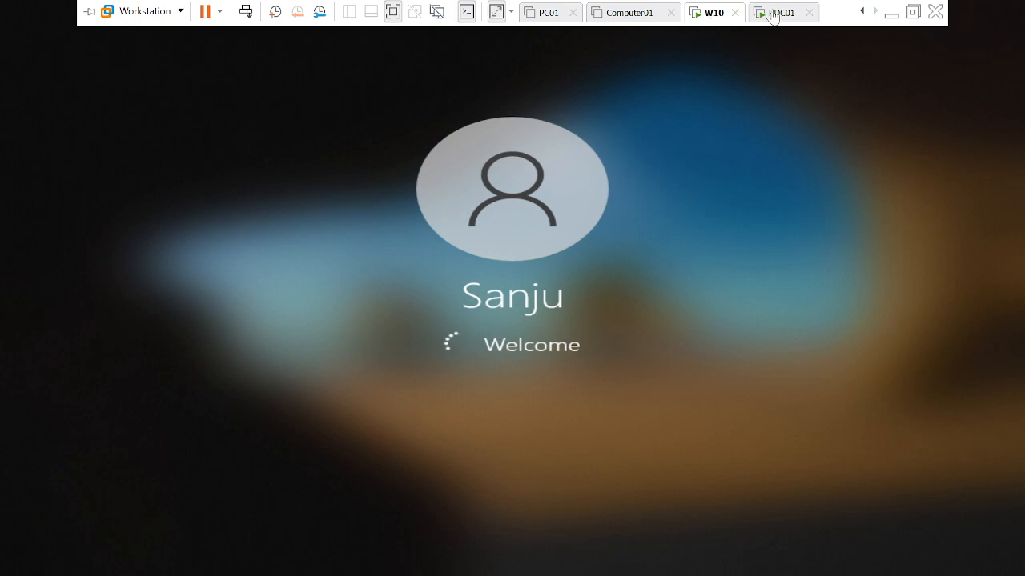
left_click(773, 14)
left_click(693, 16)
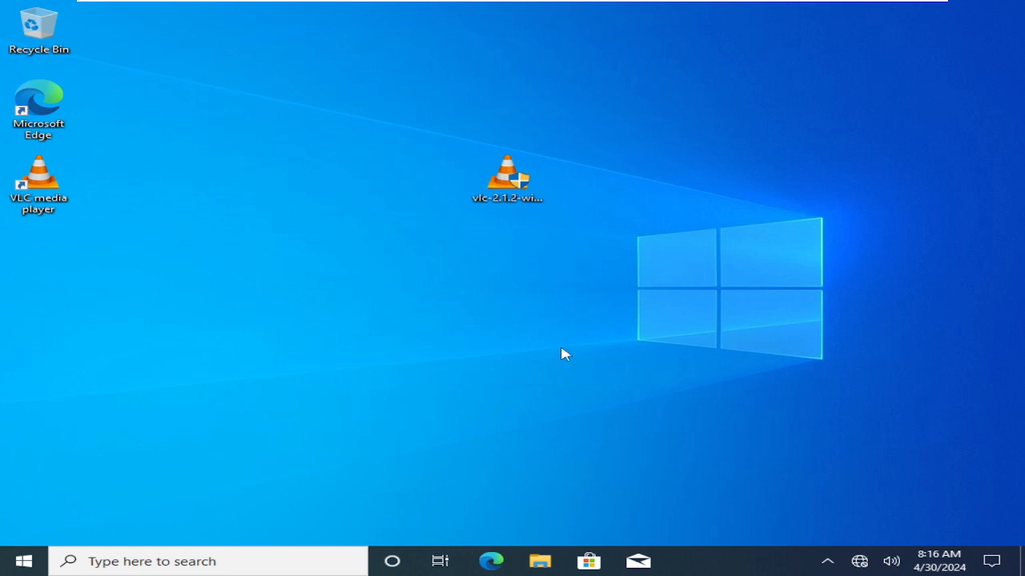
- Run sysdm.cpl from a new command prompt on W10 to check its computer name and workgroup, and close System Properties
key("super+r")
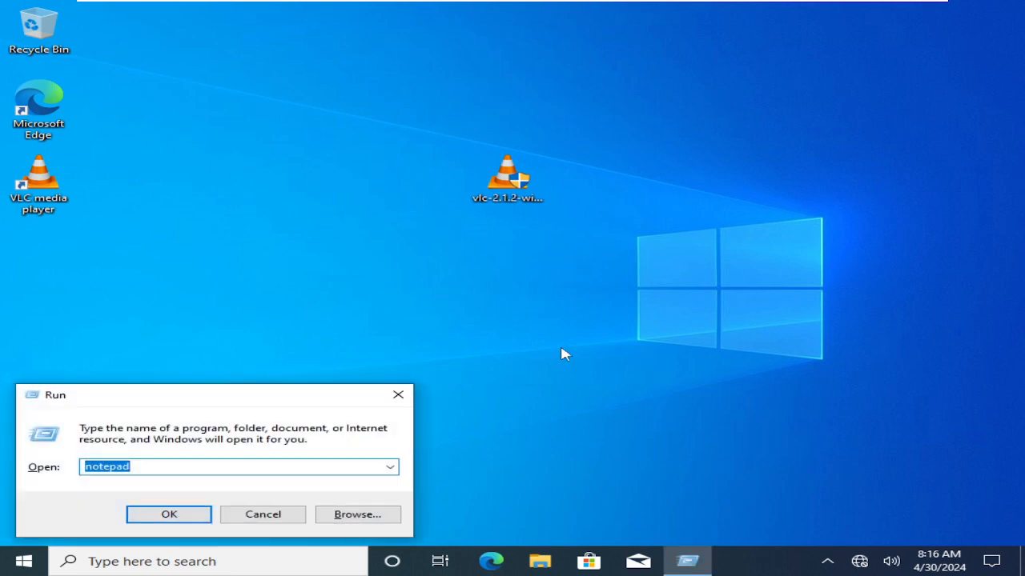
type("cmd")
key("Return")
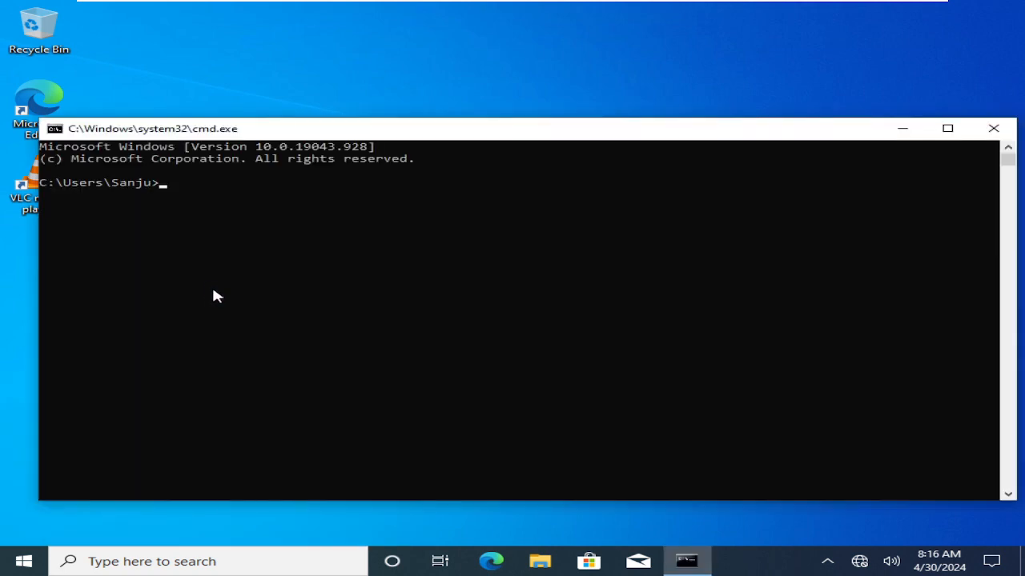
left_click(259, 339)
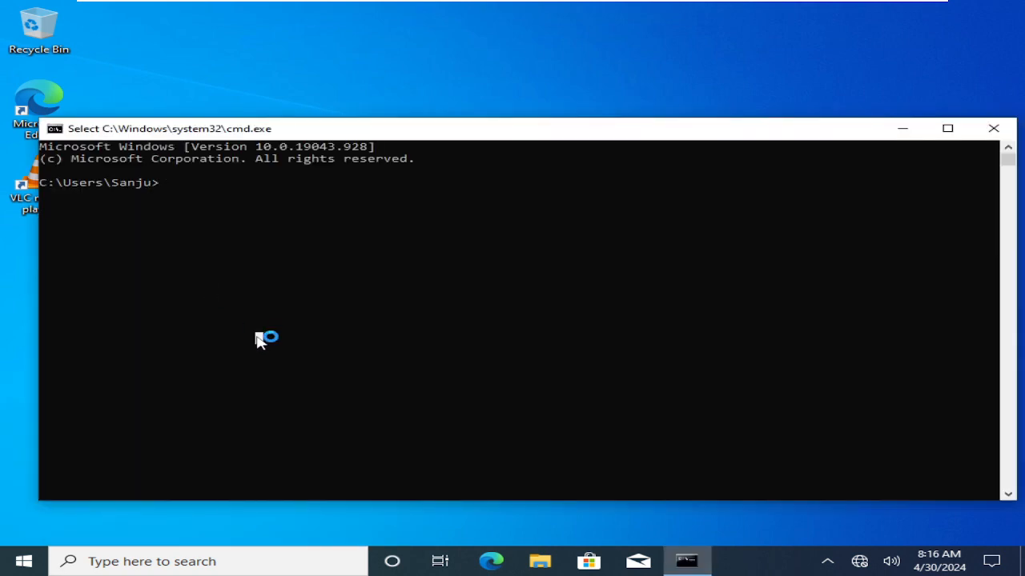
type("sysdm")
type(".cpl")
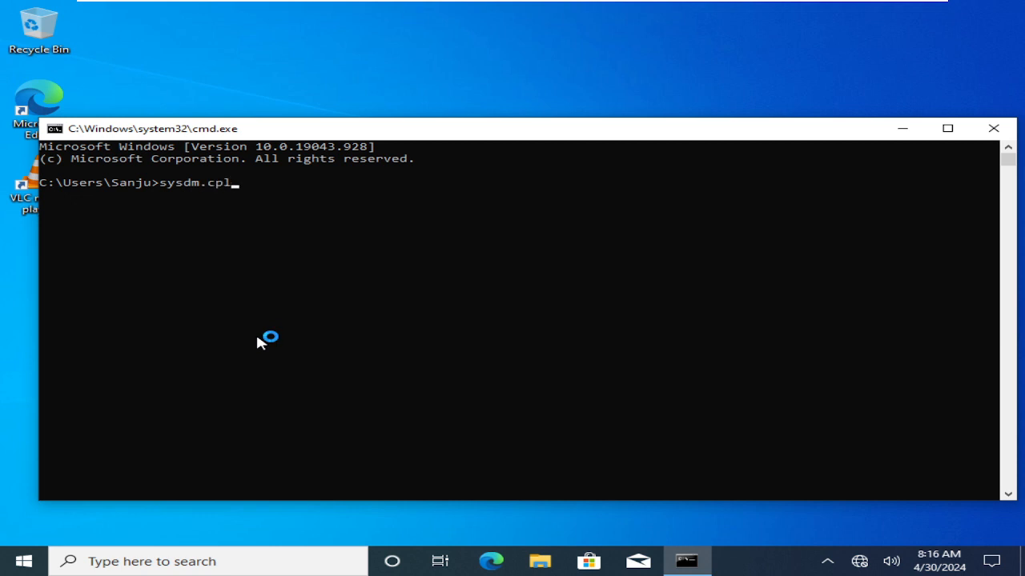
key("Return")
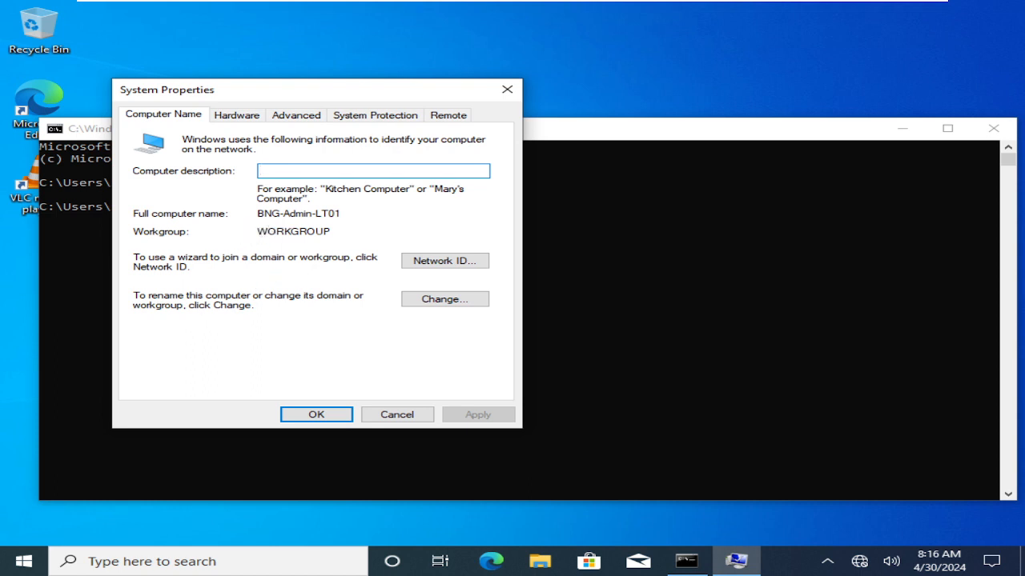
left_click(277, 231)
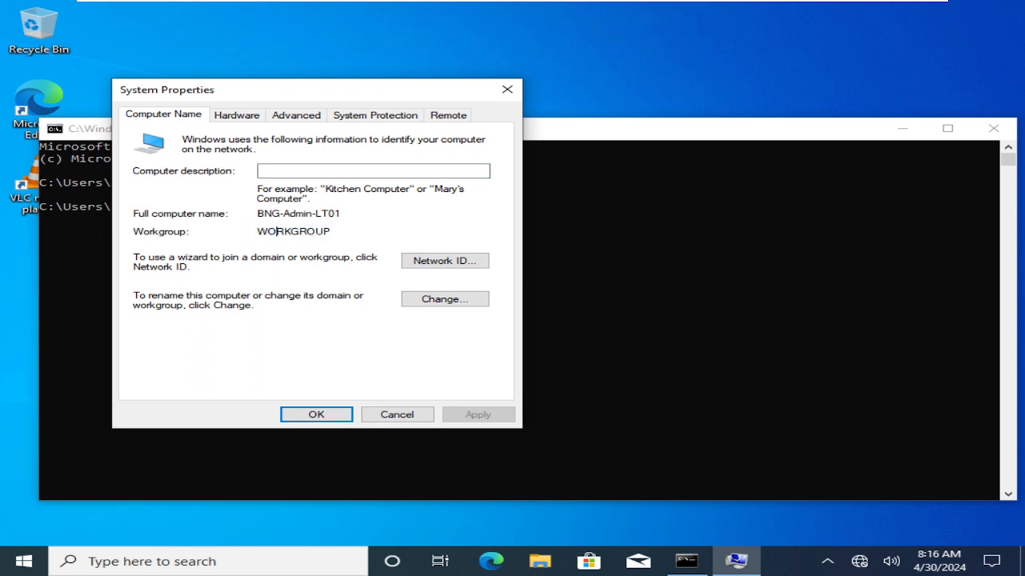
left_click(423, 415)
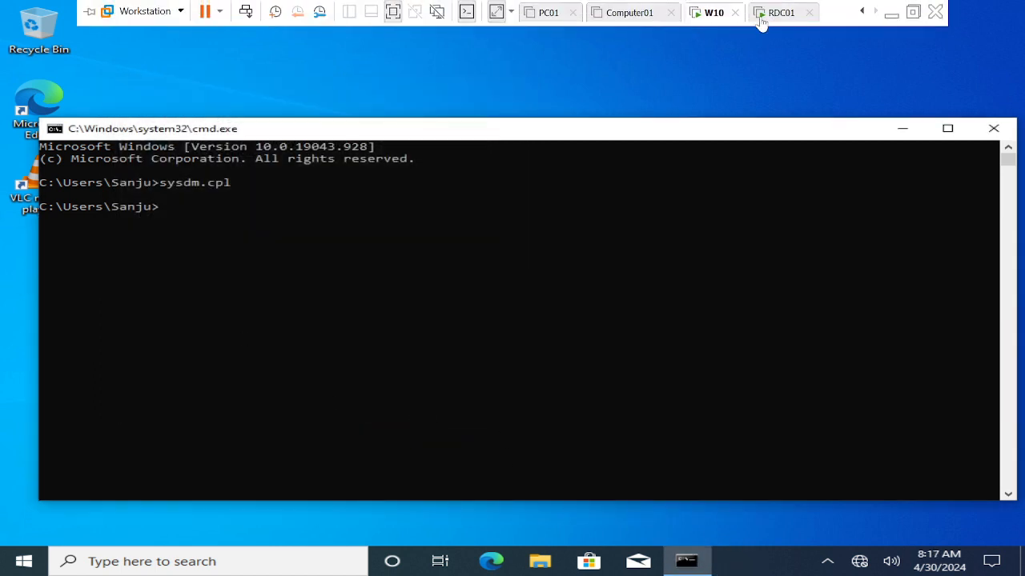
- Display the Computers container of the Microsoft.com domain on RDC01 and return to the command prompt on W10
left_click(771, 14)
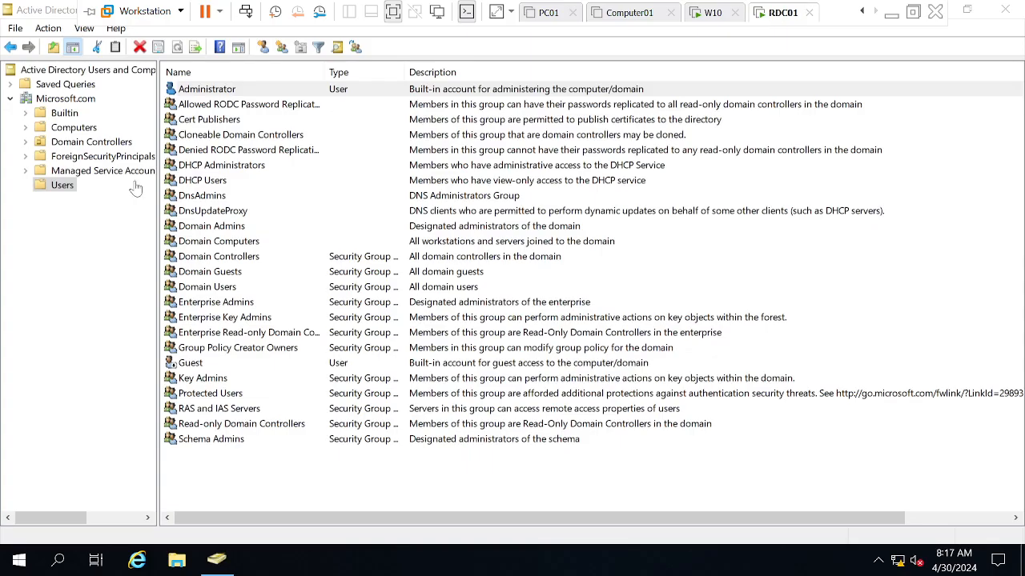
left_click(80, 132)
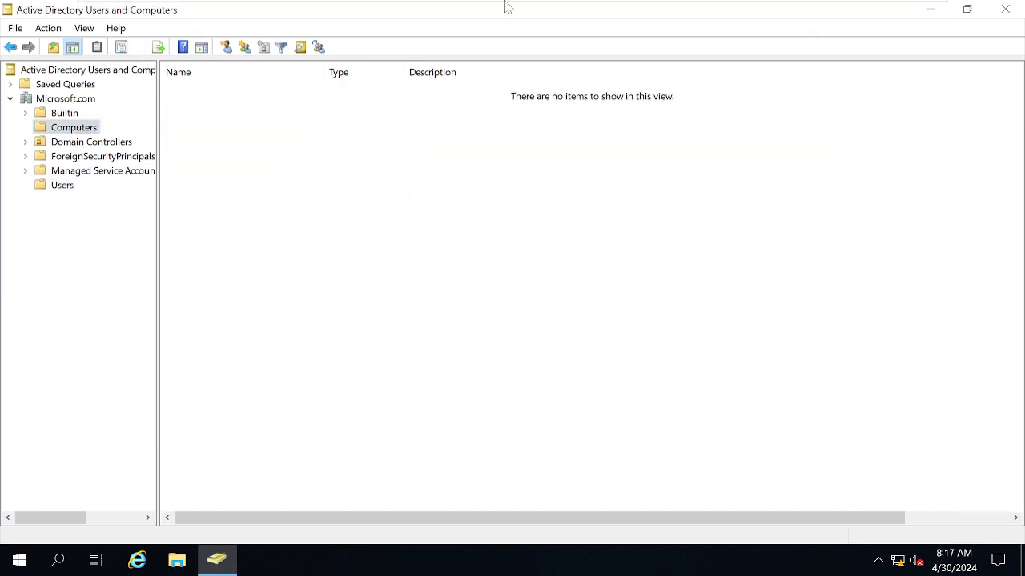
mouse_move(506, 5)
left_click(709, 22)
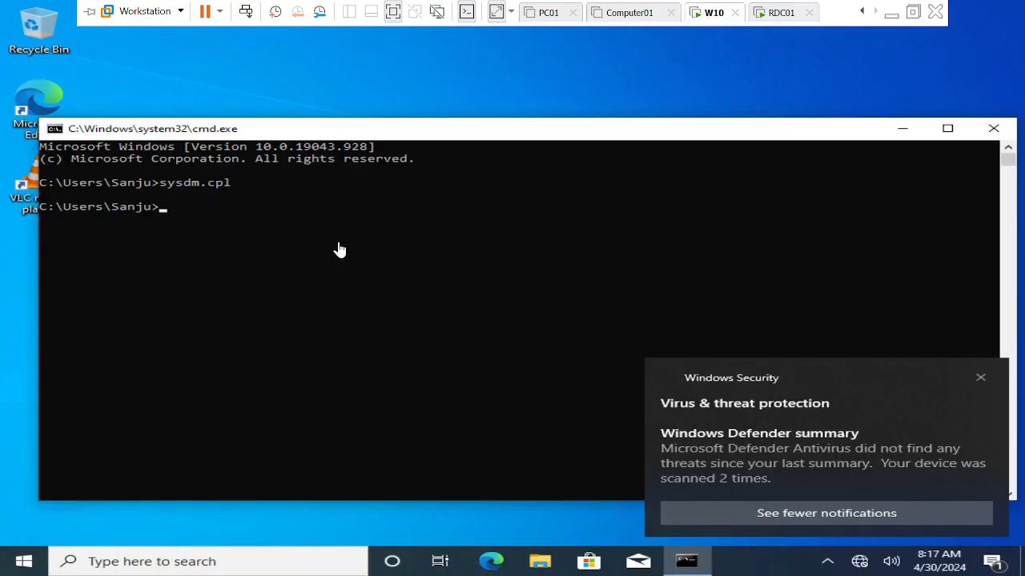
left_click(219, 290)
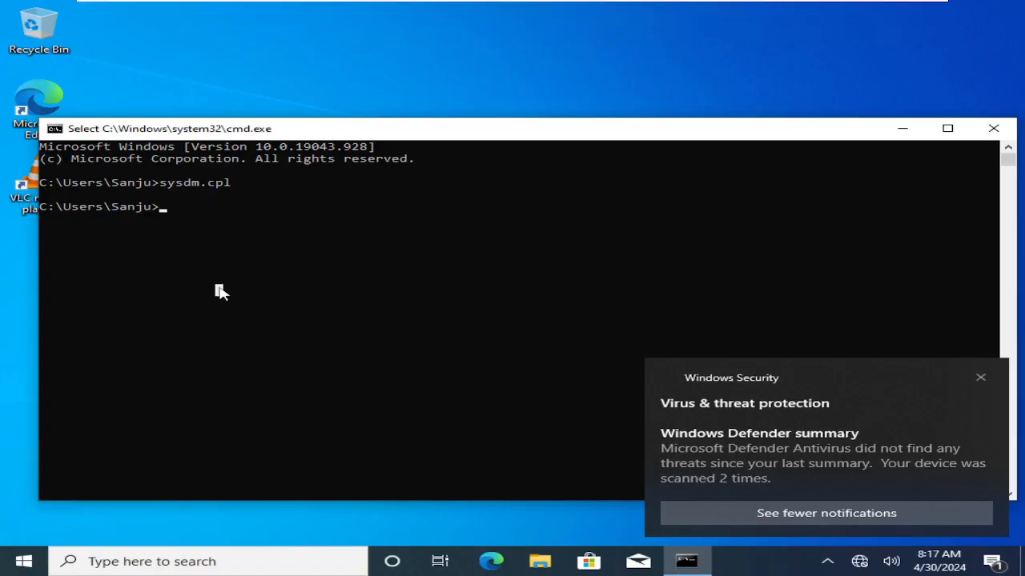
- Run the hostname command in the W10 command prompt to check the computer's name
type("hostnam")
key("Return")
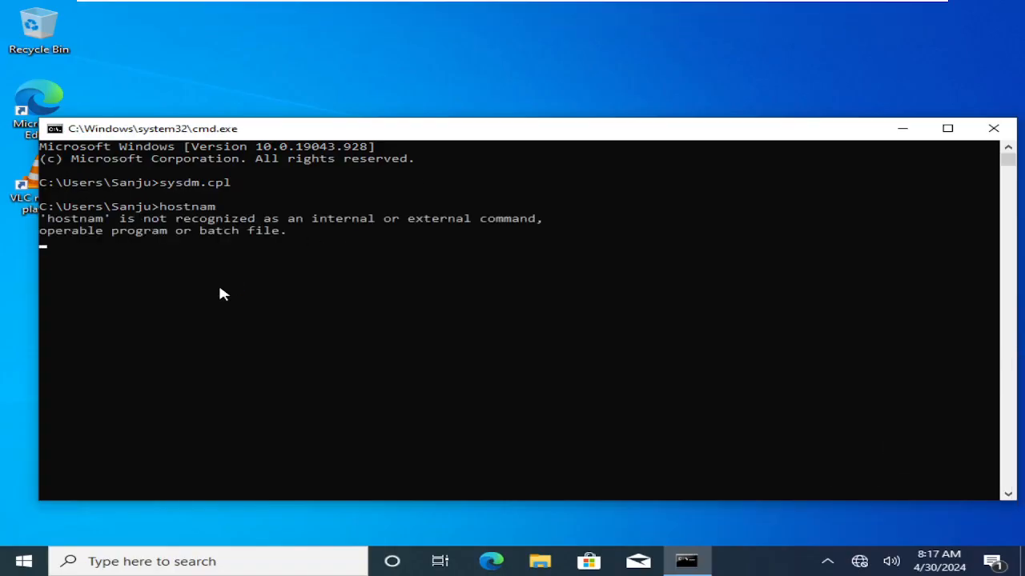
type("hostname")
key("Return")
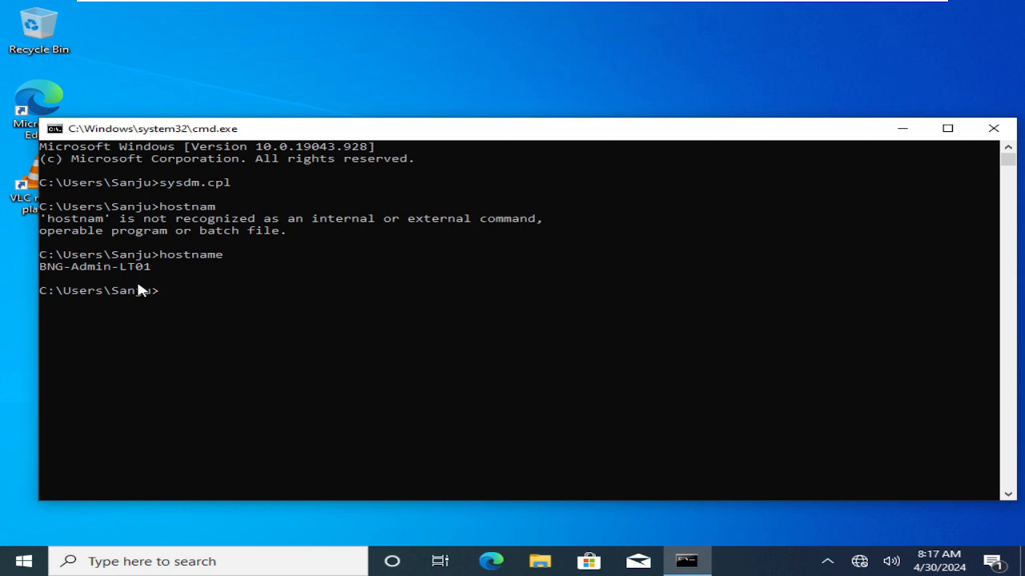
- Ping 192.168.190.30 from the W10 command prompt to test connectivity with the domain controller
left_click(573, 327)
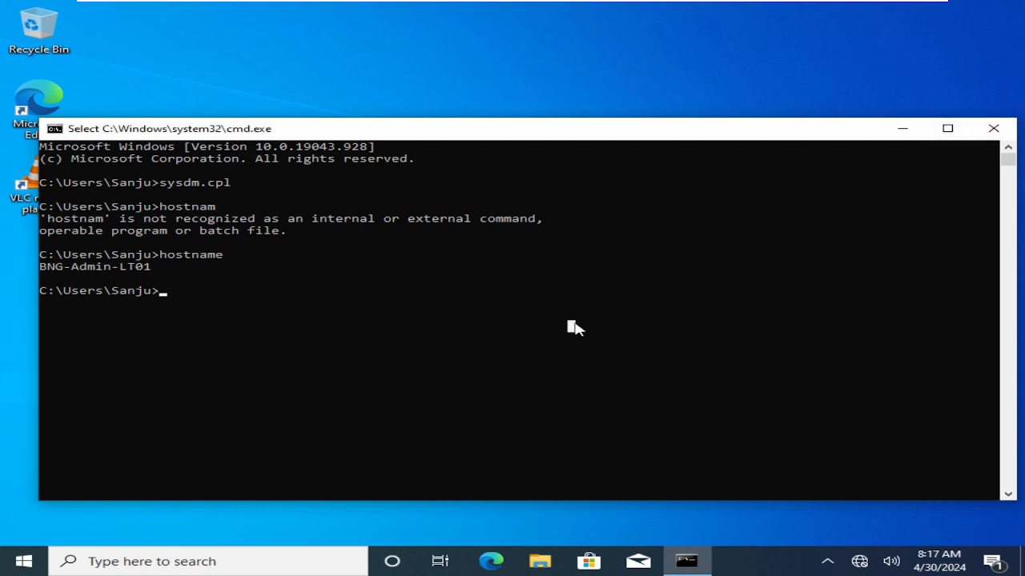
type("i")
key("BackSpace")
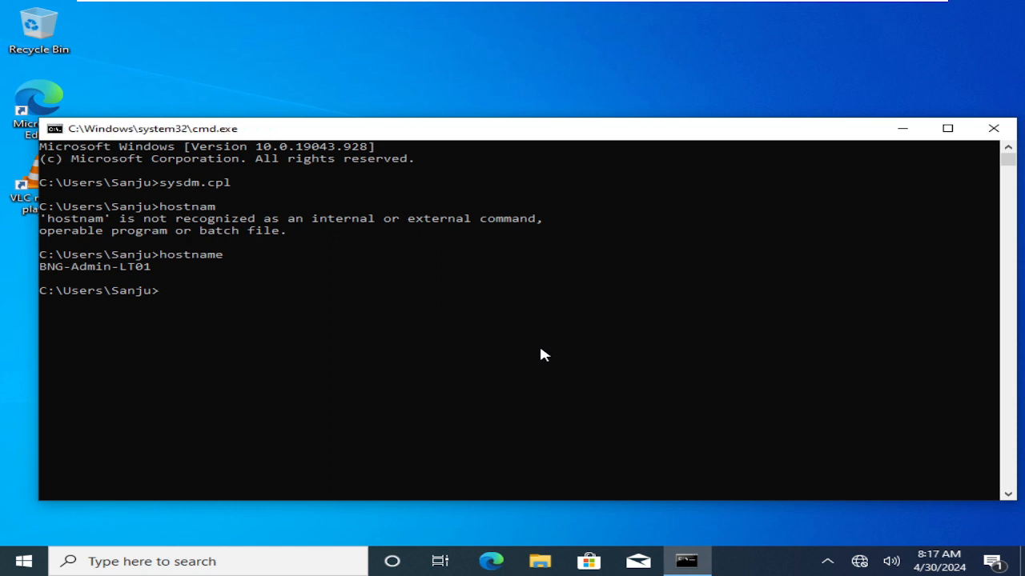
type("ping 192.168.190.30")
key("Return")
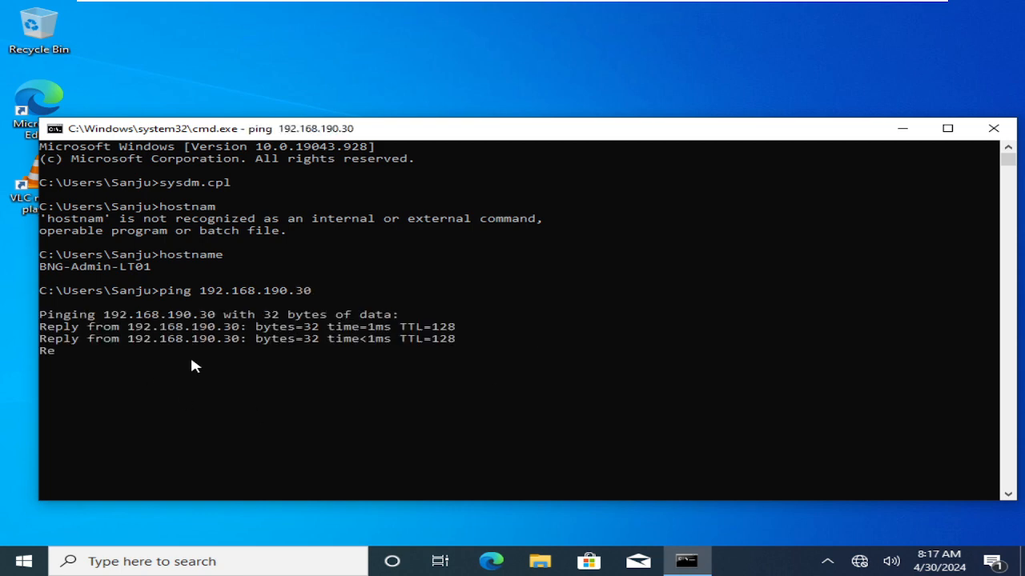
- Switch to the RDC01 virtual machine and run ipconfig in a new command prompt to check its IP address
mouse_move(619, 2)
left_click(779, 12)
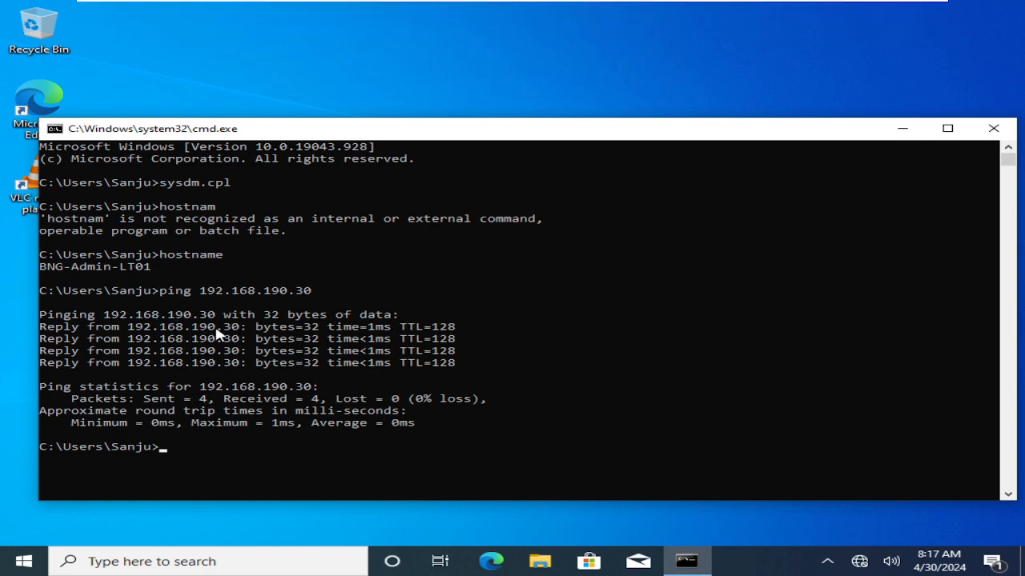
mouse_move(632, 4)
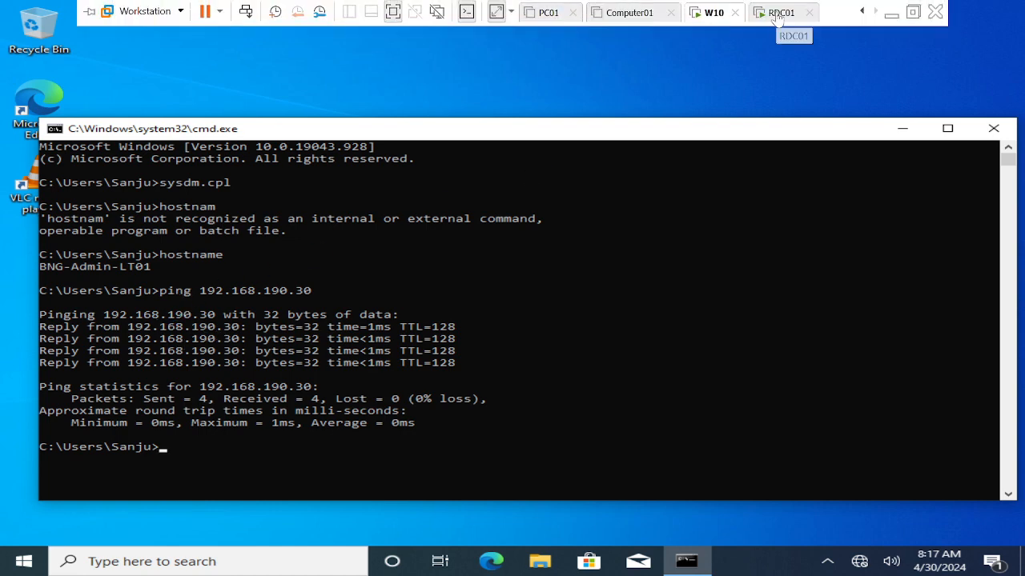
left_click(779, 13)
key("super+r")
type("cmr")
key("Return")
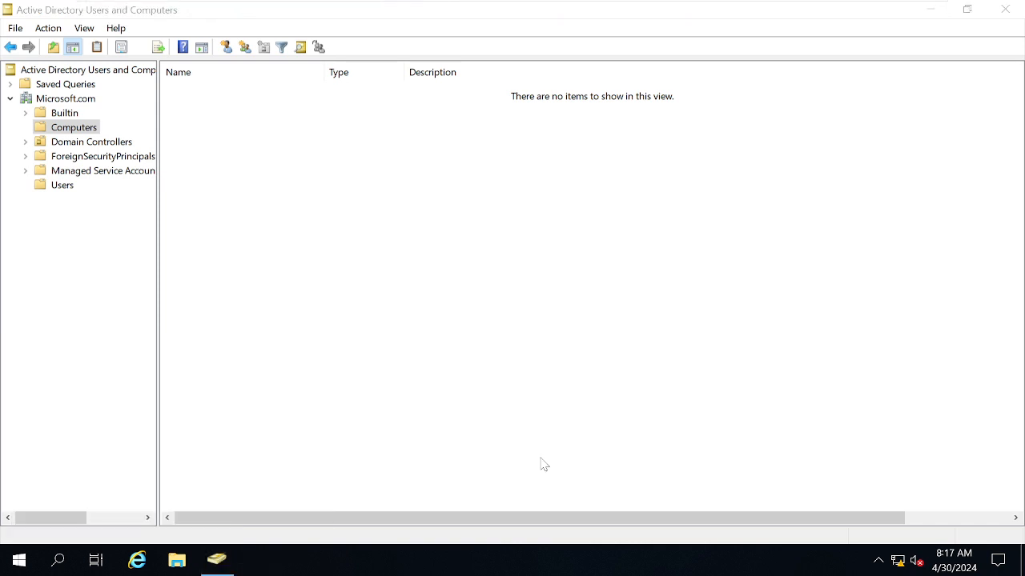
key("Return")
type("cmd")
key("Return")
type("i")
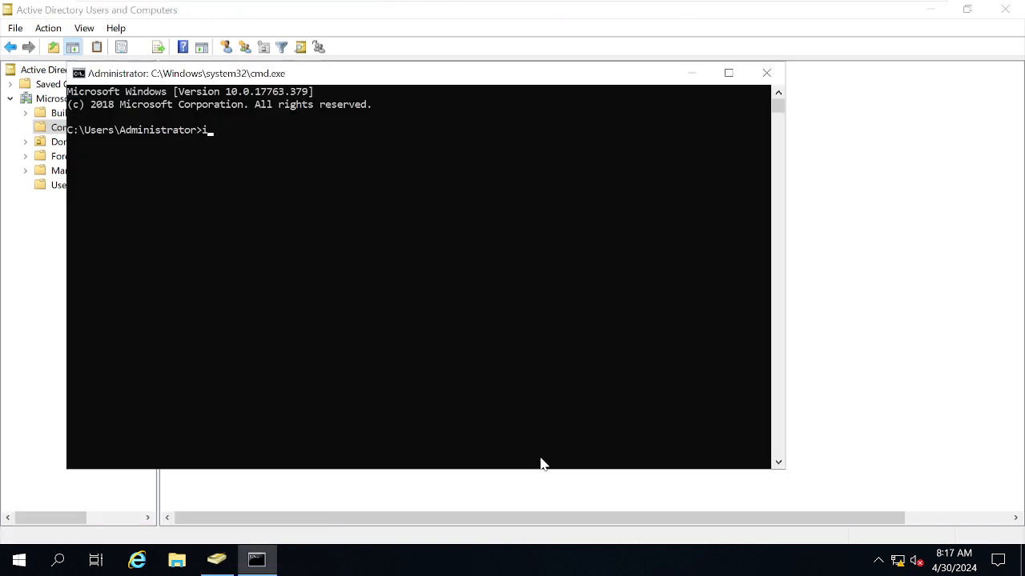
type("pconfig")
key("Return")
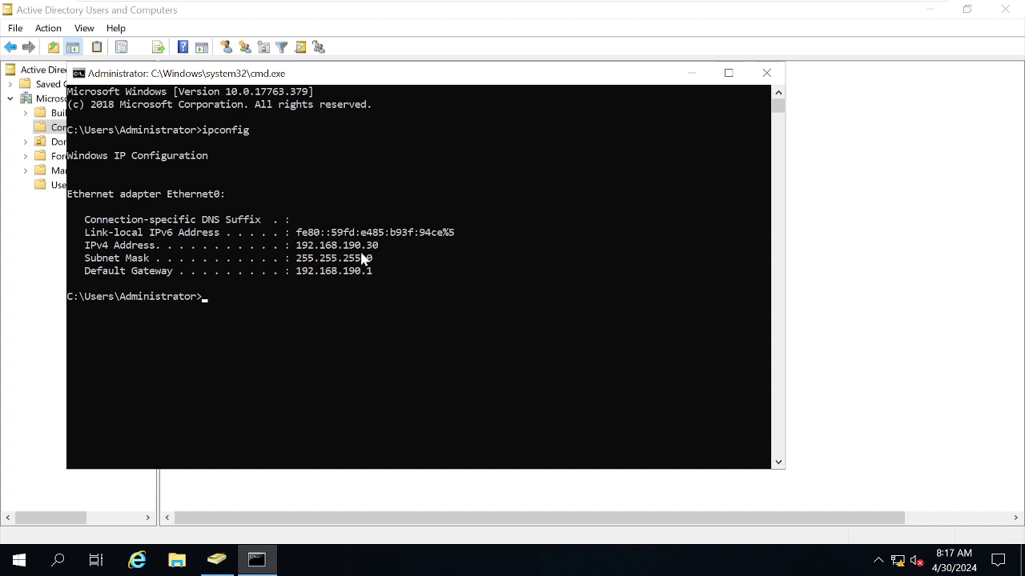
- Return to the W10 virtual machine and clear its command prompt with cls
mouse_move(480, 5)
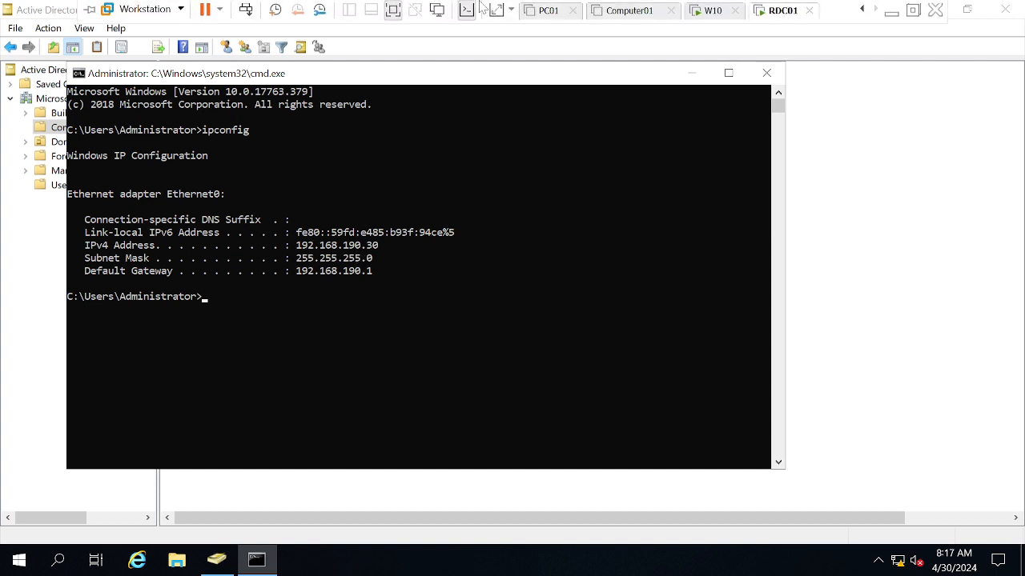
left_click(703, 9)
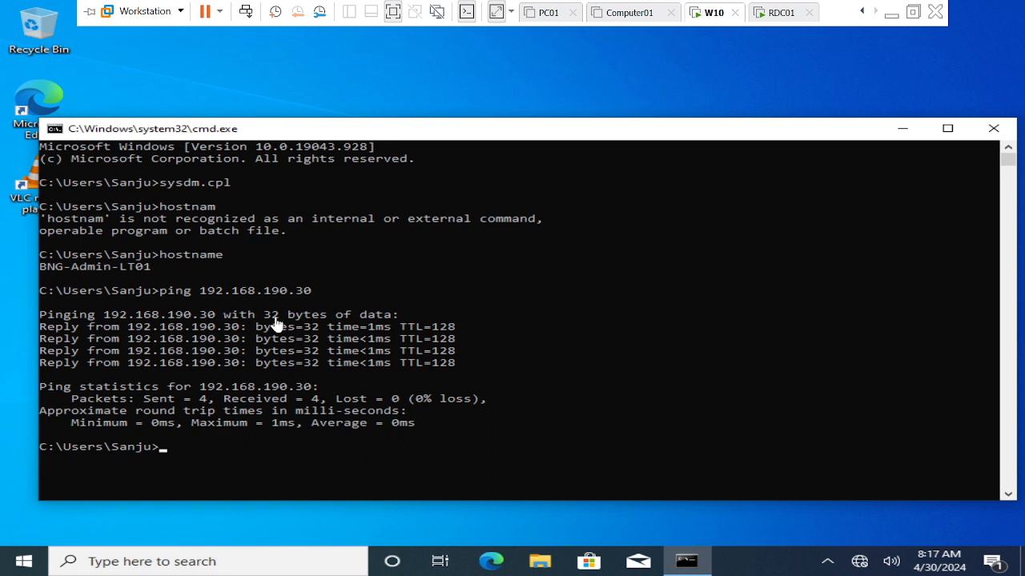
left_click(424, 302)
type("cls")
key("Return")
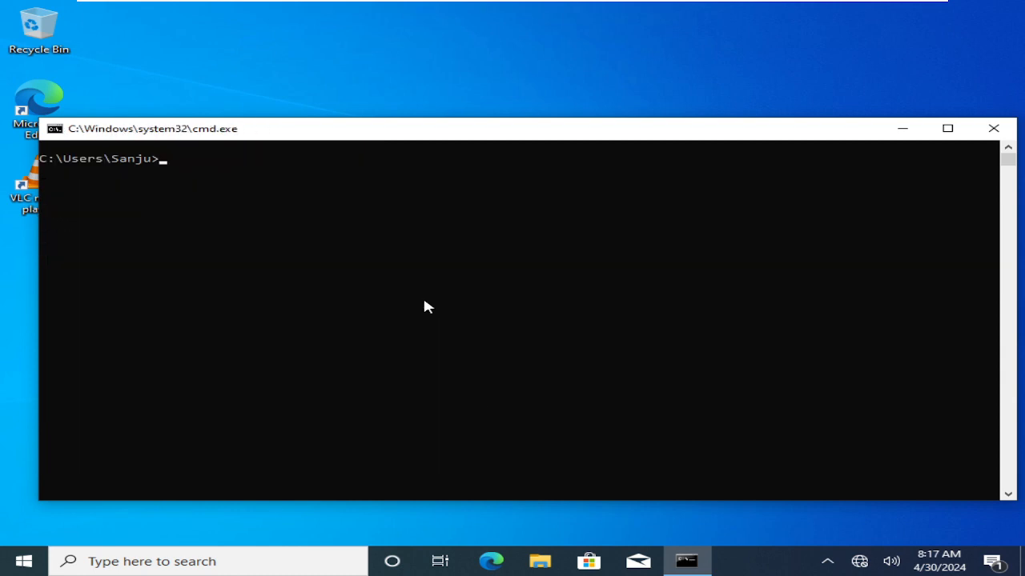
- Open Network Connections with ncpa.cpl, examine the TCP/IPv4 settings of Ethernet0, and close its dialogs
type("ncpa.cpl")
key("Return")
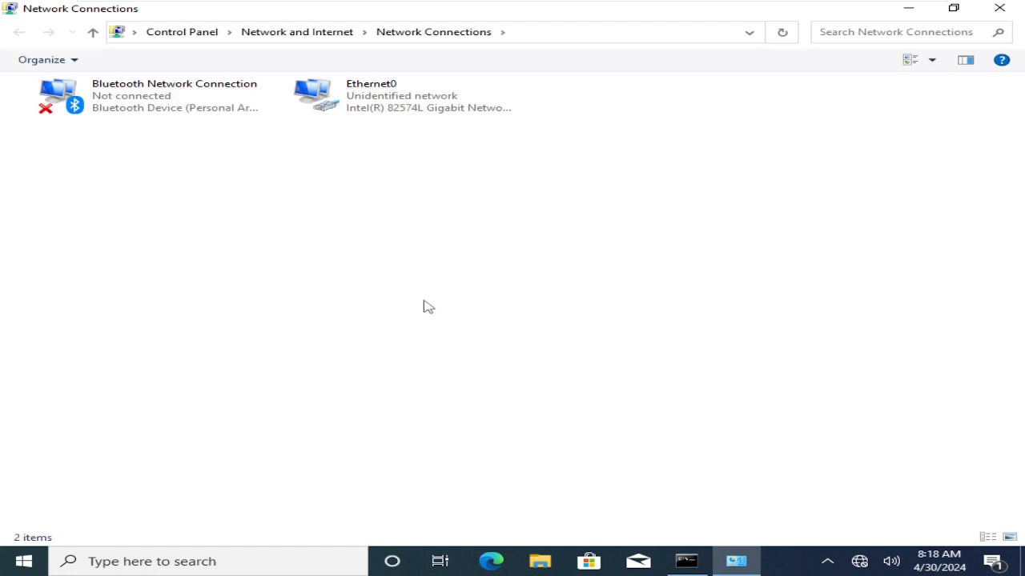
double_click(365, 96)
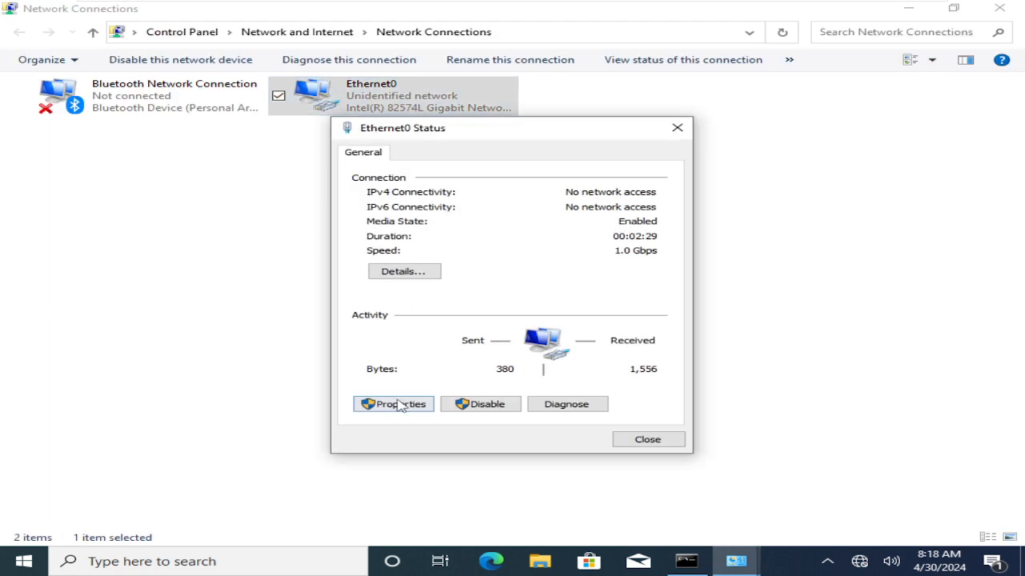
left_click(401, 405)
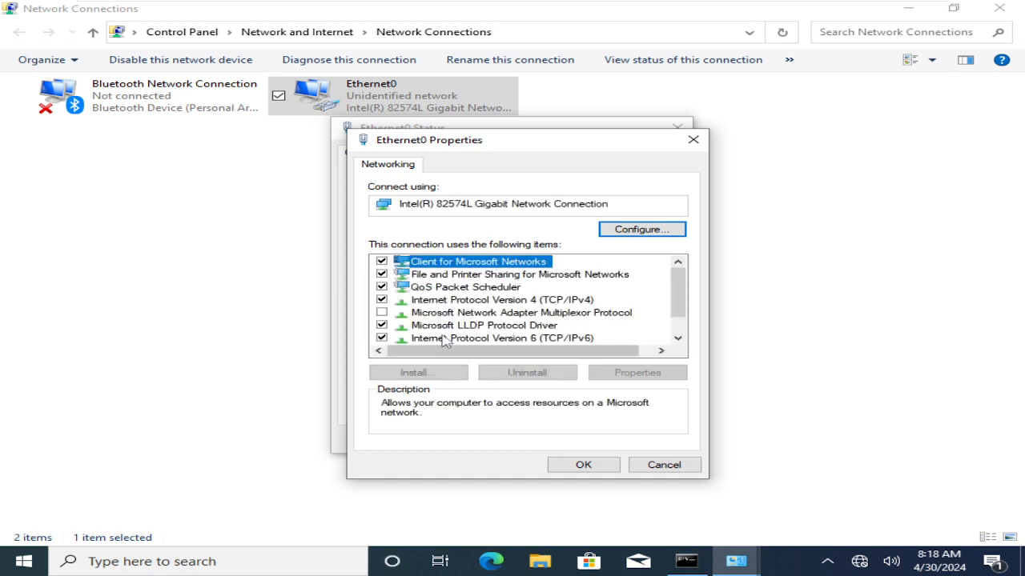
left_click(494, 301)
double_click(493, 301)
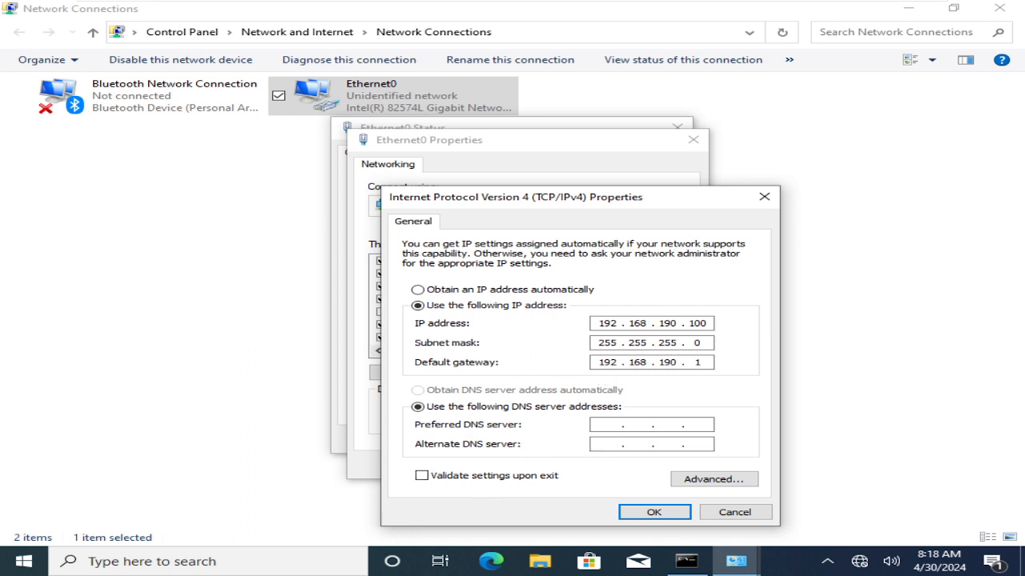
left_click(654, 512)
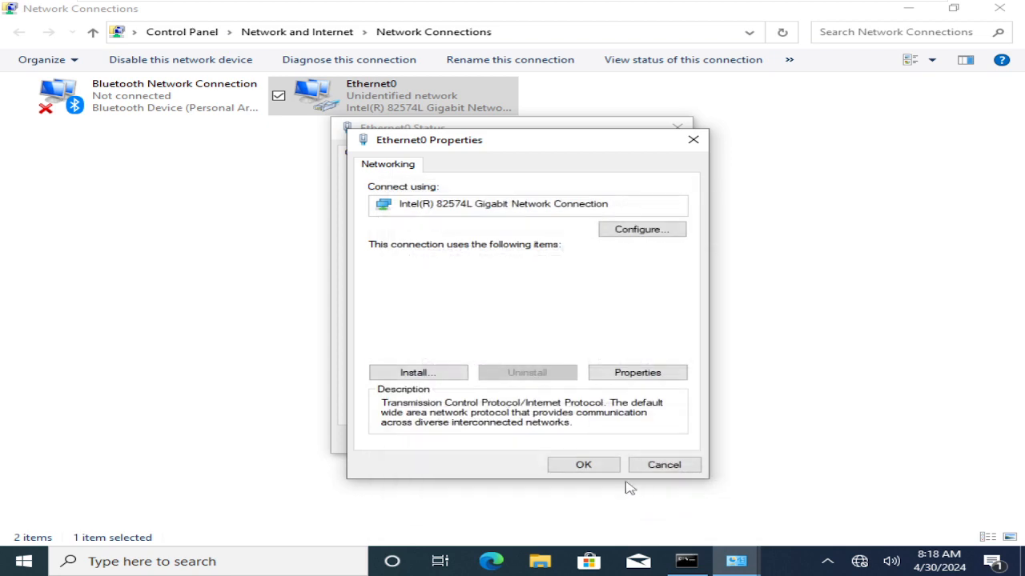
left_click(652, 470)
left_click(645, 437)
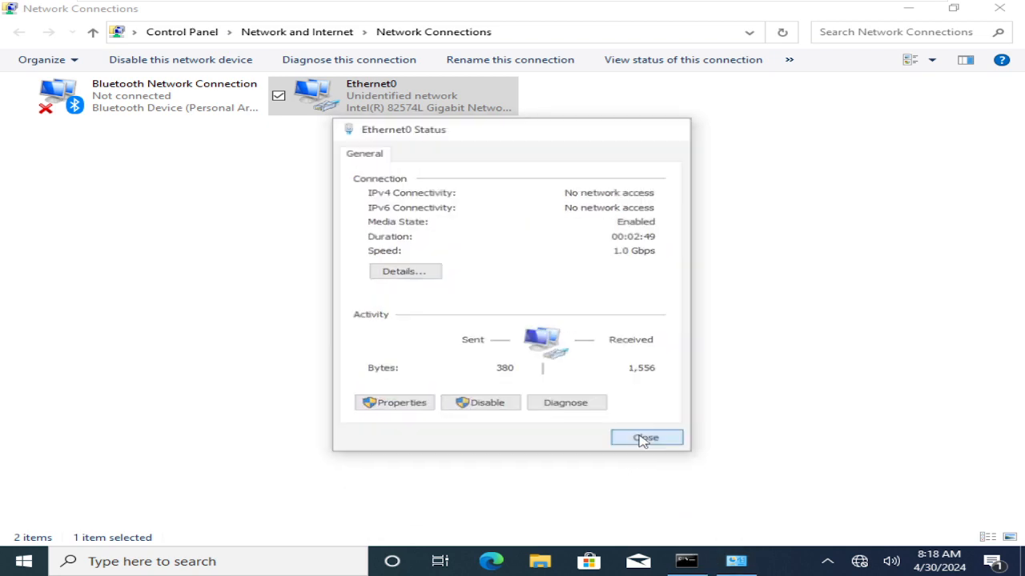
- Run sysdm.cpl from the W10 command prompt to display the Computer Name settings in System Properties
left_click(686, 561)
left_click(477, 352)
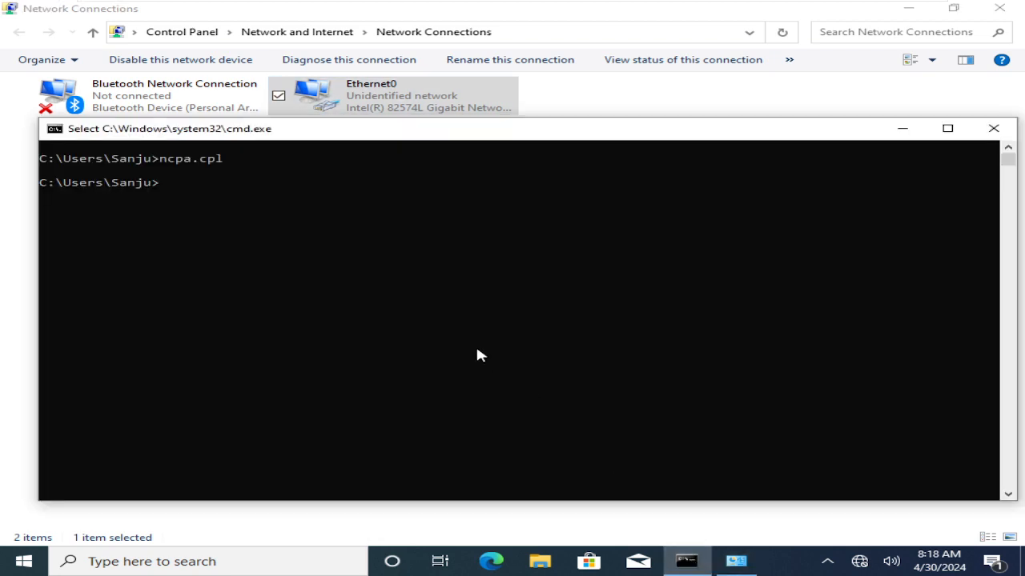
type("sysdm")
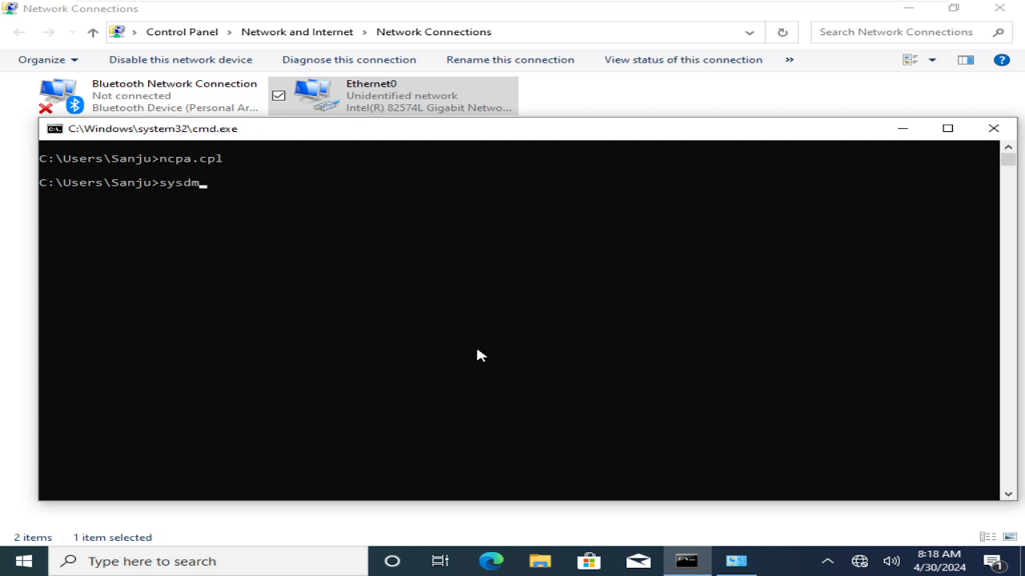
type(".cpl")
key("Return")
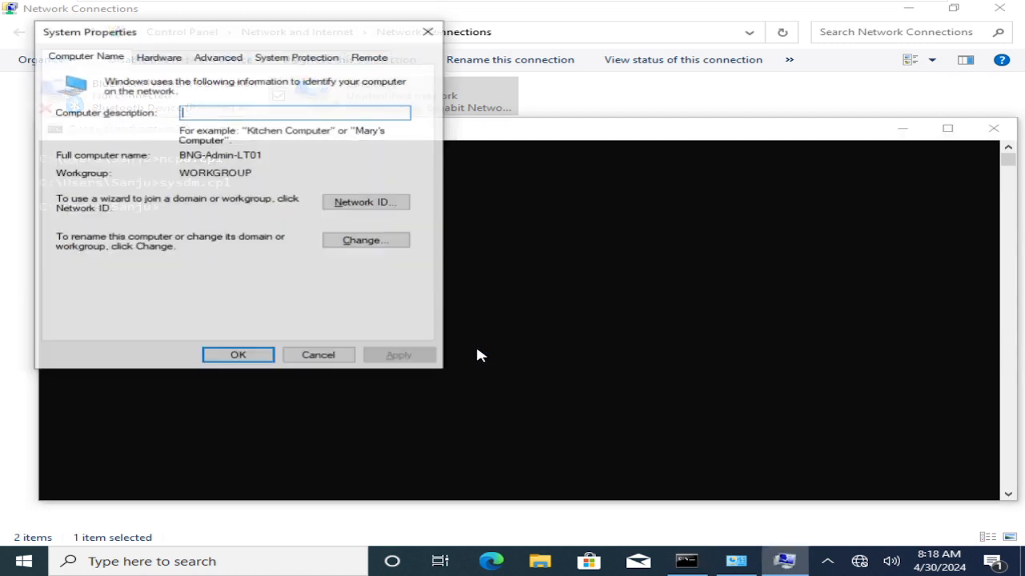
left_click(97, 56)
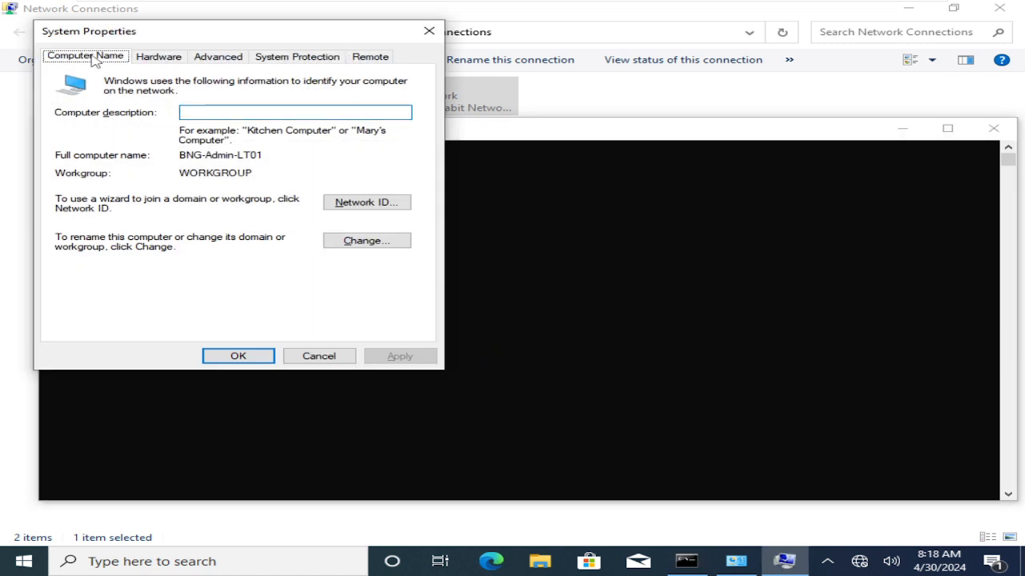
- Try to join W10 to the Microsoft.com domain, choosing to continue despite the duplicate computer name
left_click(390, 249)
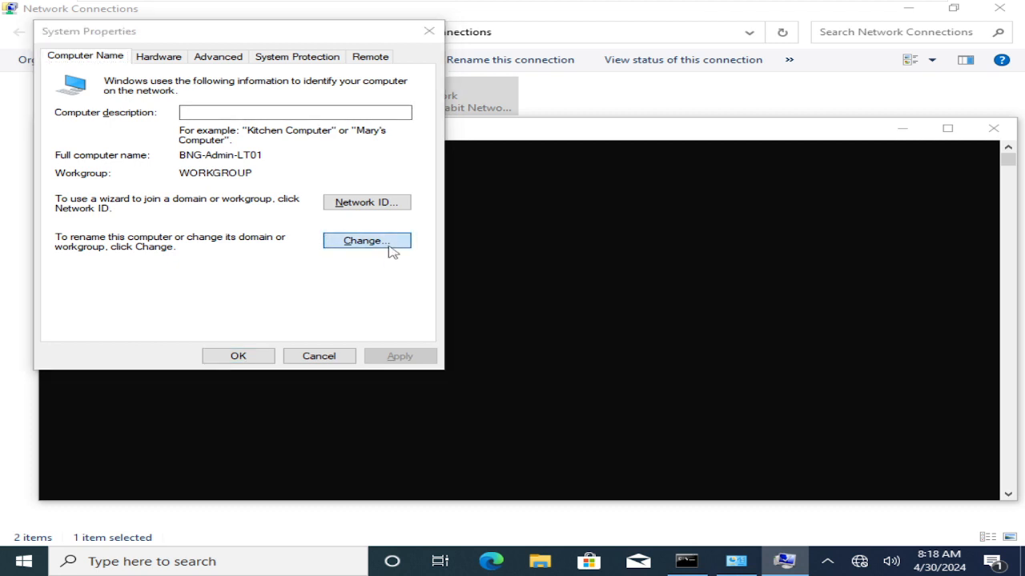
left_click(102, 233)
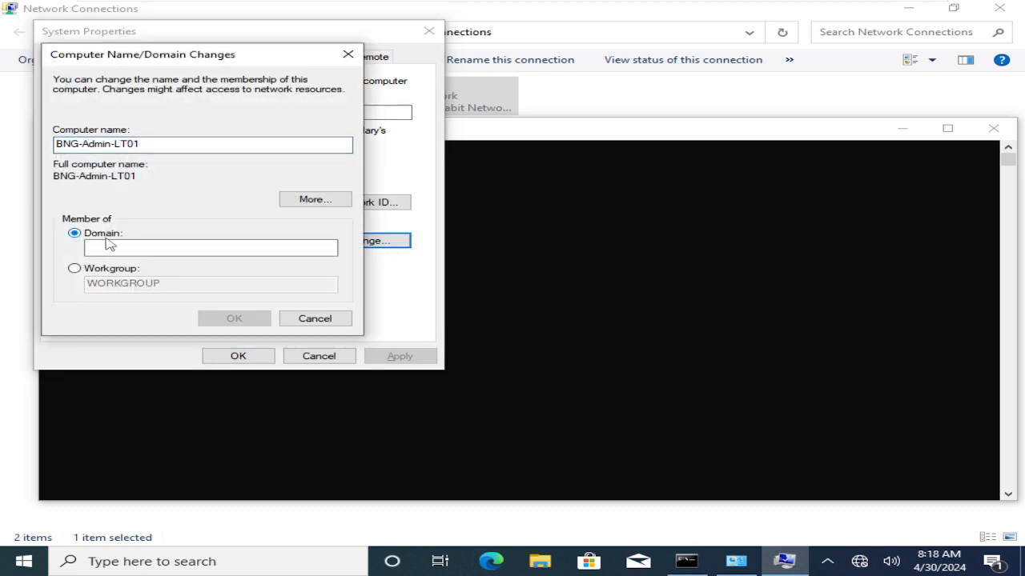
type("Mic")
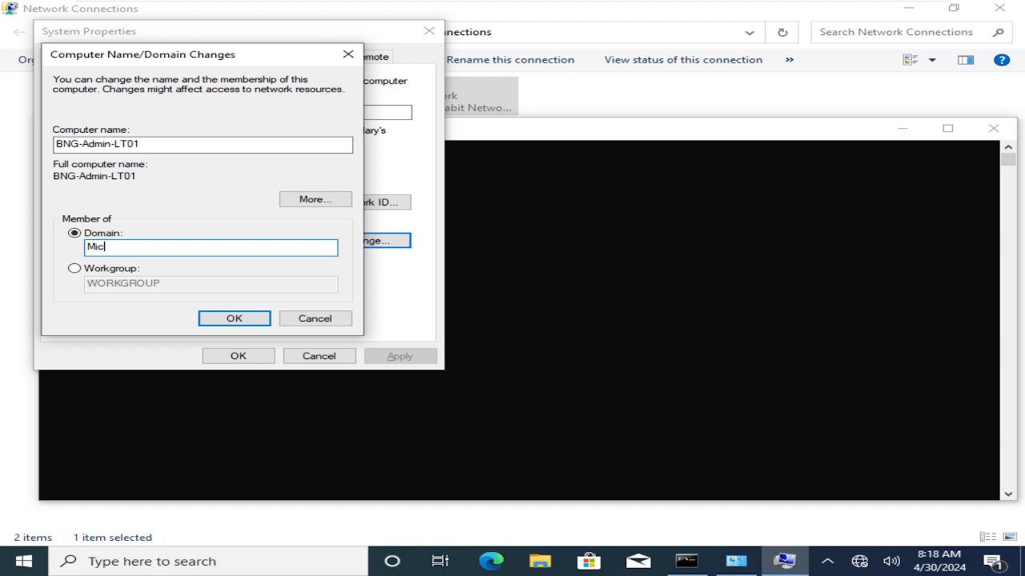
type("rosoft.com")
key("Return")
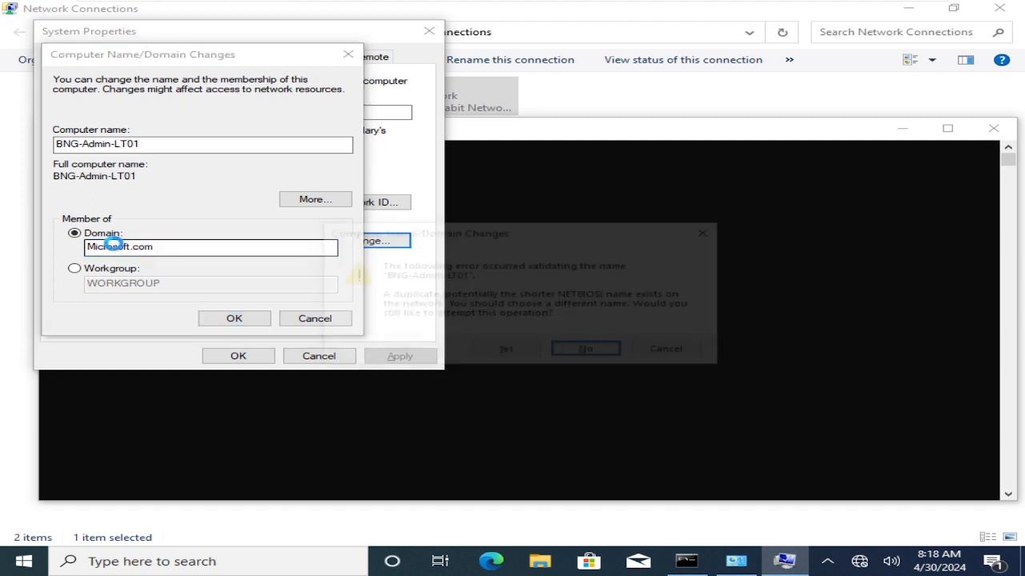
left_click(506, 354)
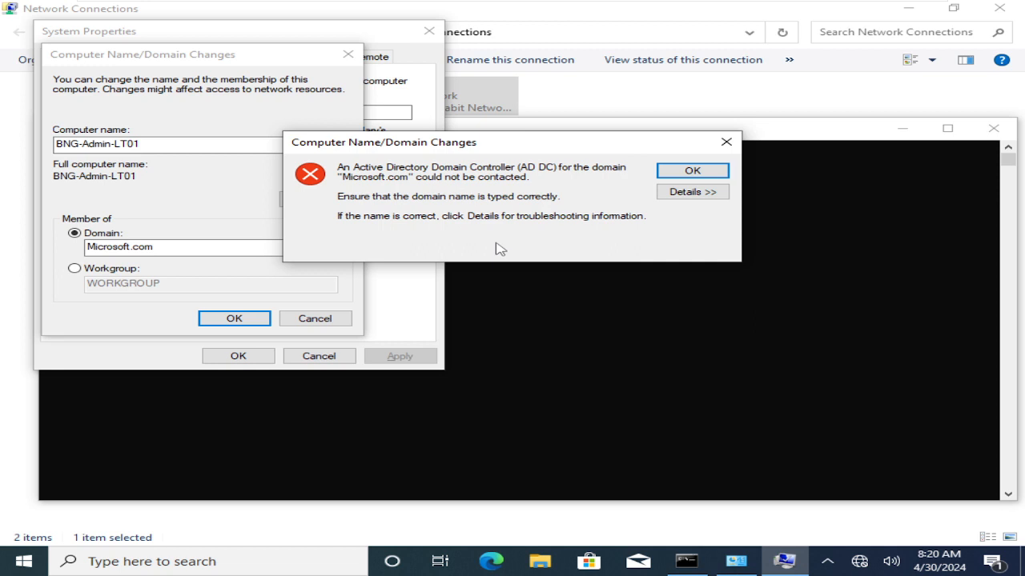
- Run ncpa.cpl from the W10 command prompt and open the TCP/IPv4 properties of the Ethernet0 adapter
left_click(553, 440)
left_click(507, 363)
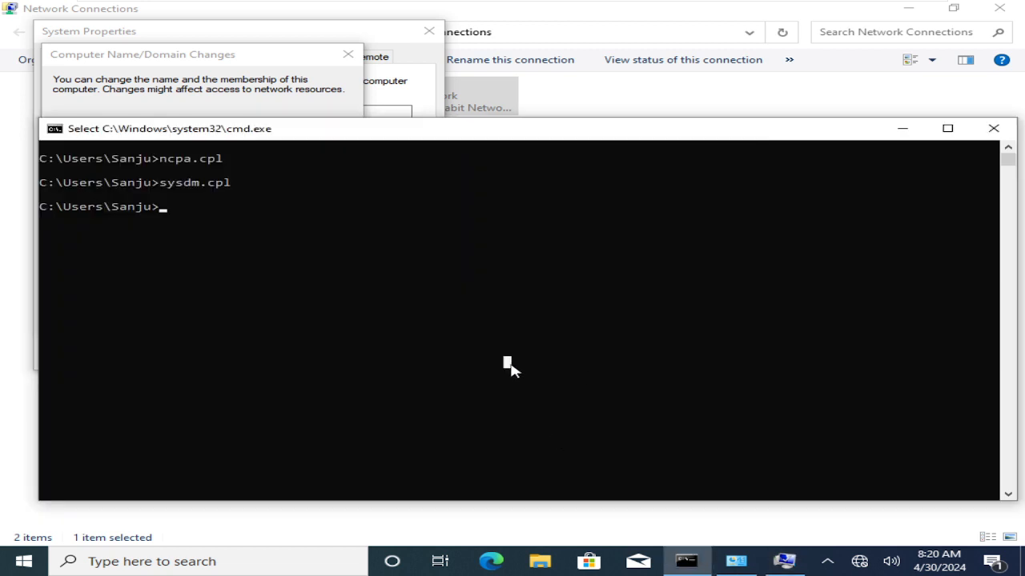
type("ncpa.cpl")
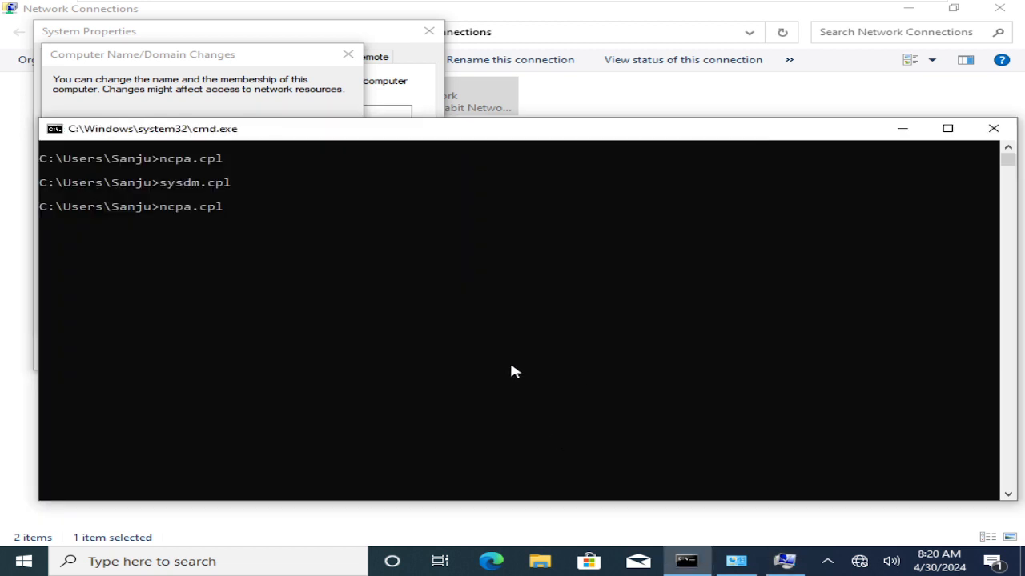
key("Return")
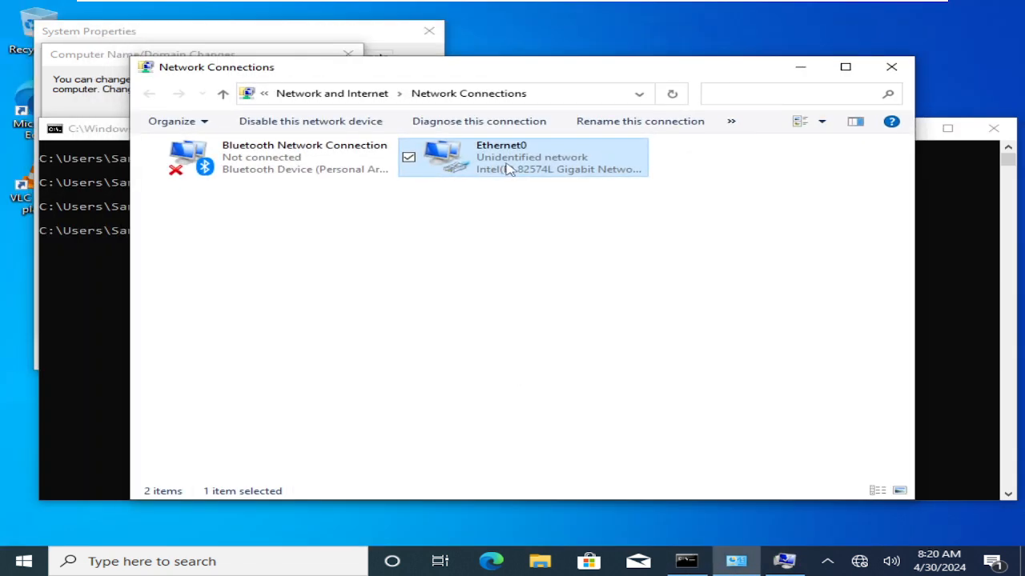
double_click(507, 171)
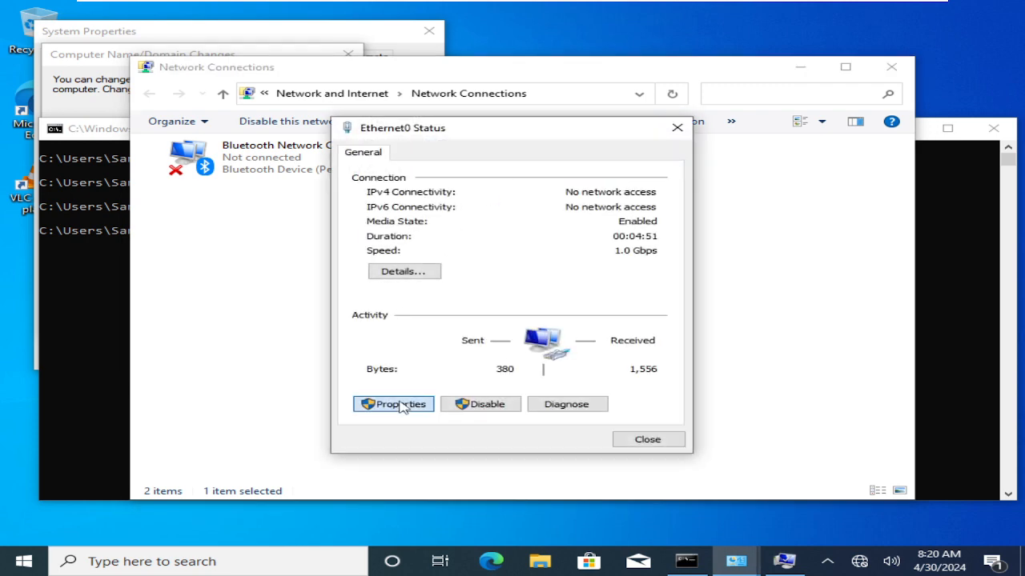
left_click(400, 405)
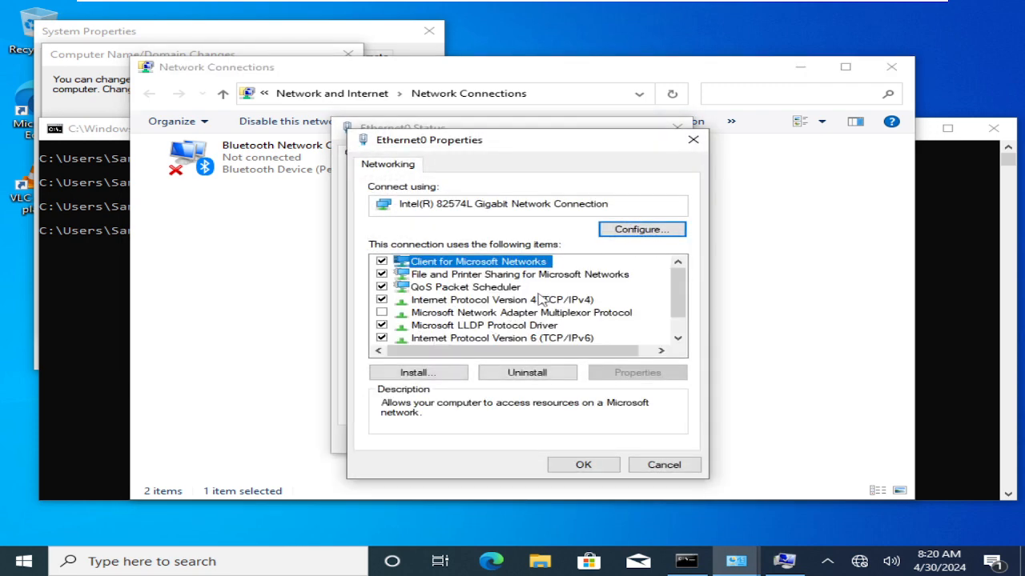
double_click(541, 300)
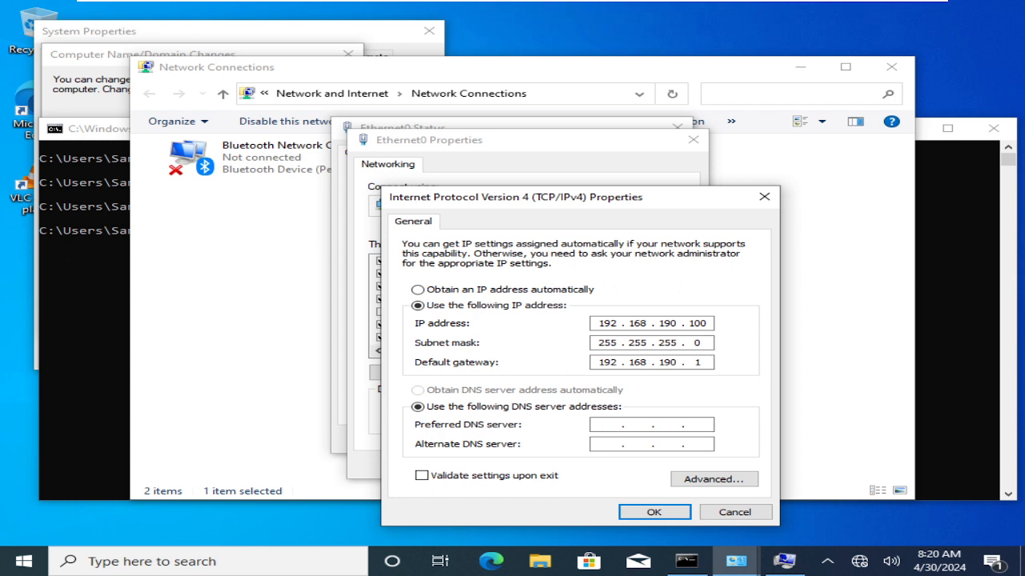
type("192 . 168 . 190 . 30")
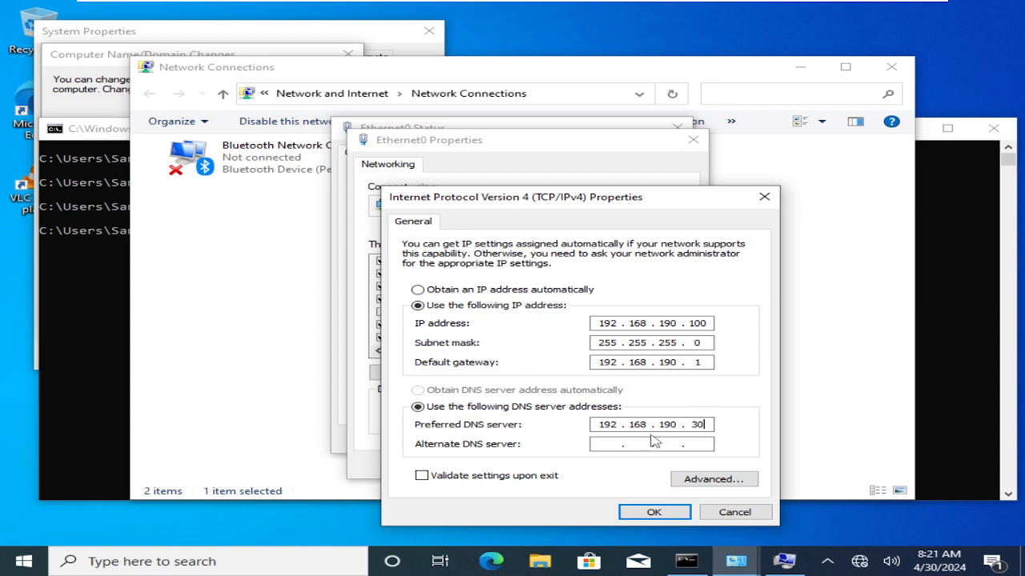
left_click(699, 422)
left_click(418, 290)
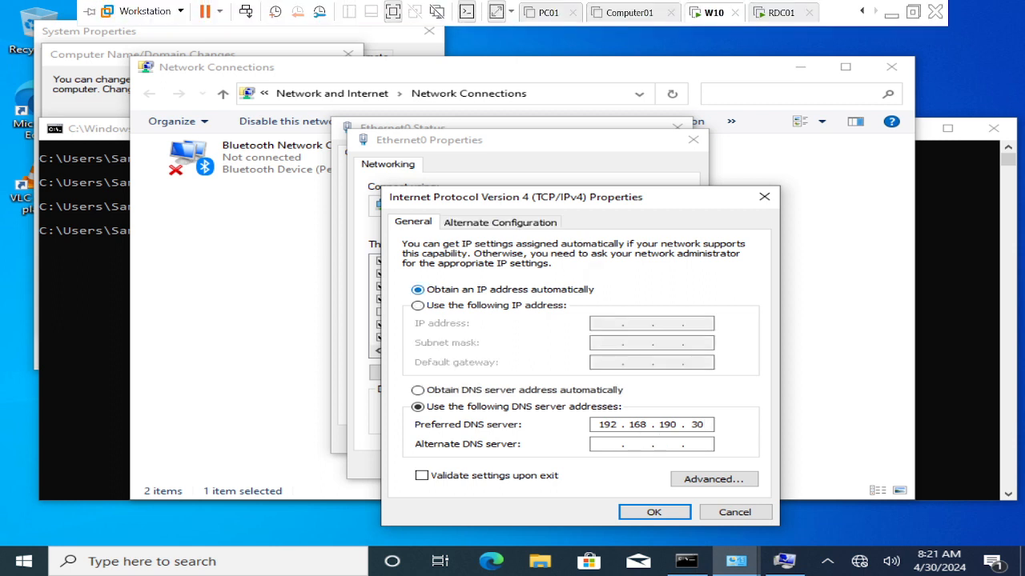
left_click(506, 309)
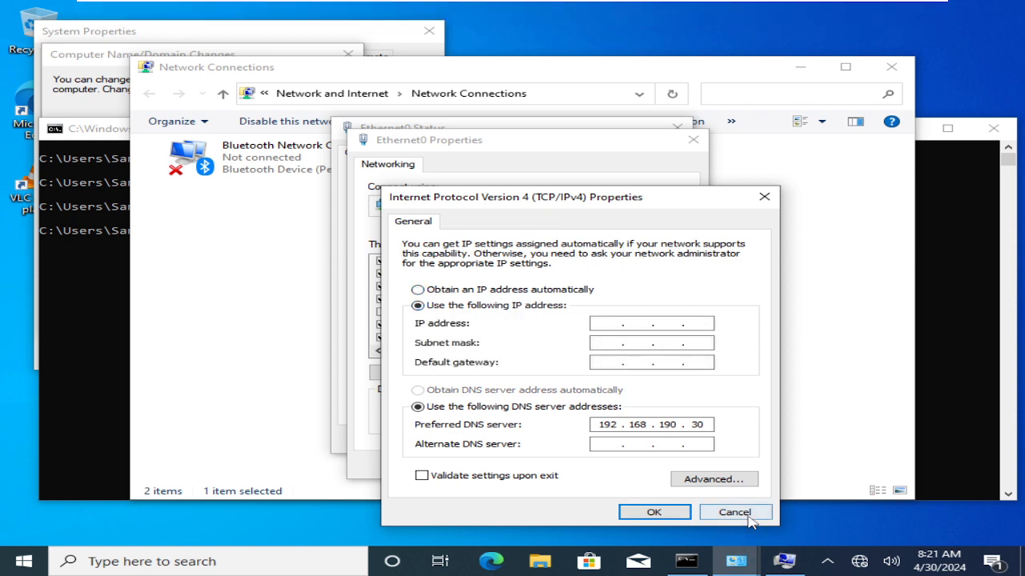
left_click(733, 513)
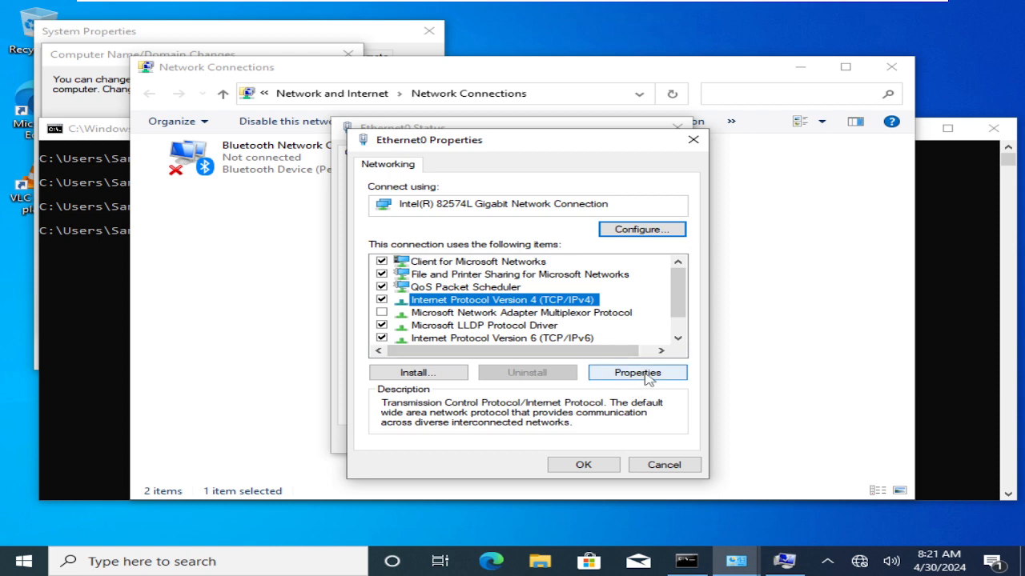
- Set the preferred DNS server in Ethernet0's TCP/IPv4 properties to 192.168.190.30 and close the adapter's dialogs
left_click(645, 375)
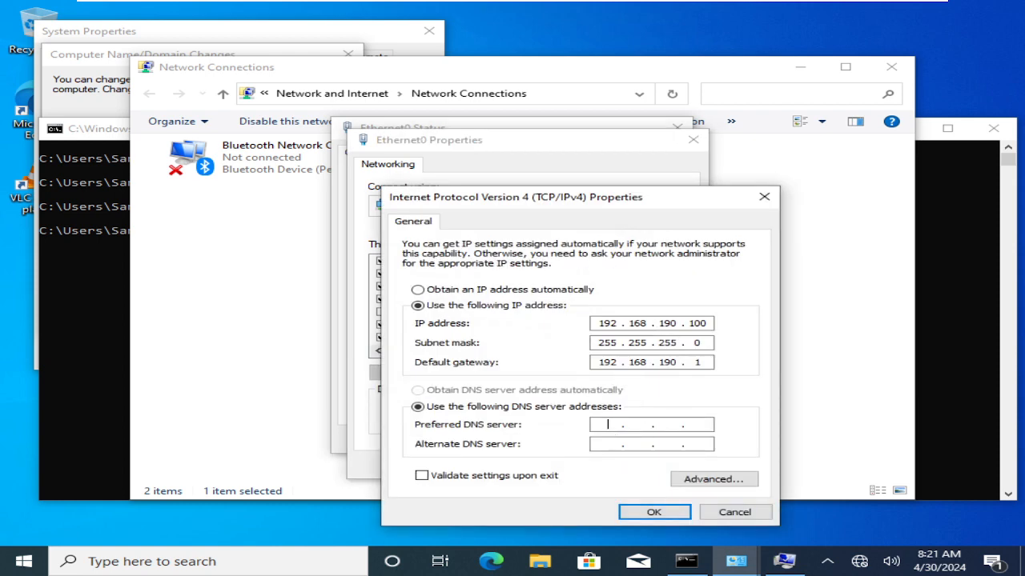
type("192 . 168 . 190 . 30")
left_click(654, 512)
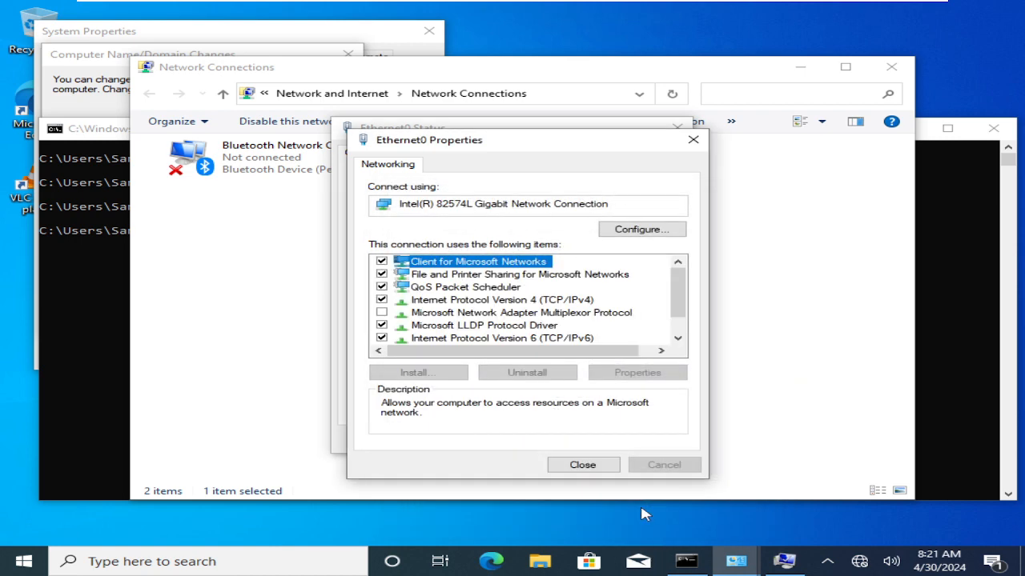
left_click(583, 465)
left_click(620, 438)
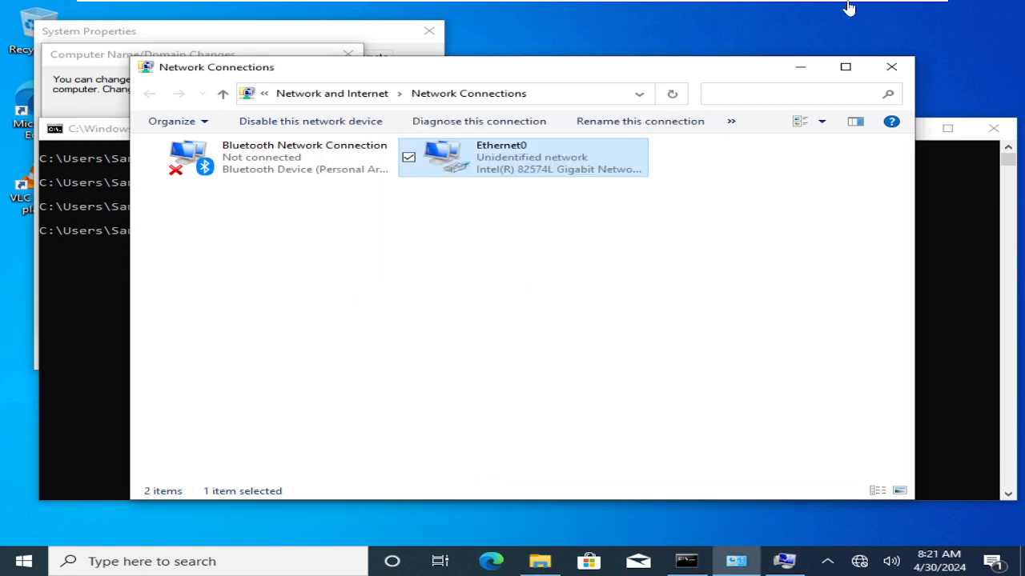
- Close Network Connections and the command prompt, and dismiss the domain controller error
left_click(891, 67)
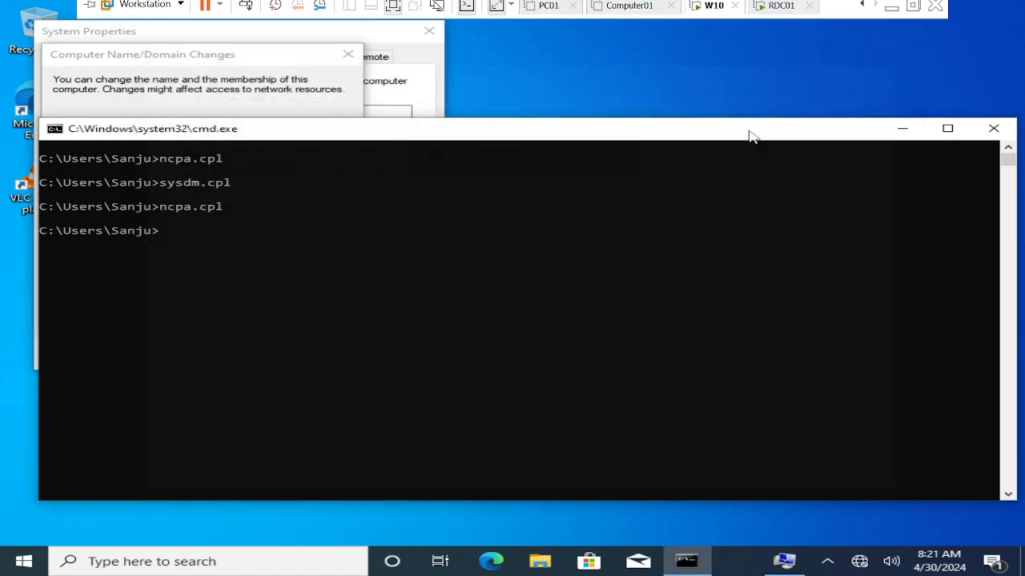
left_click(992, 128)
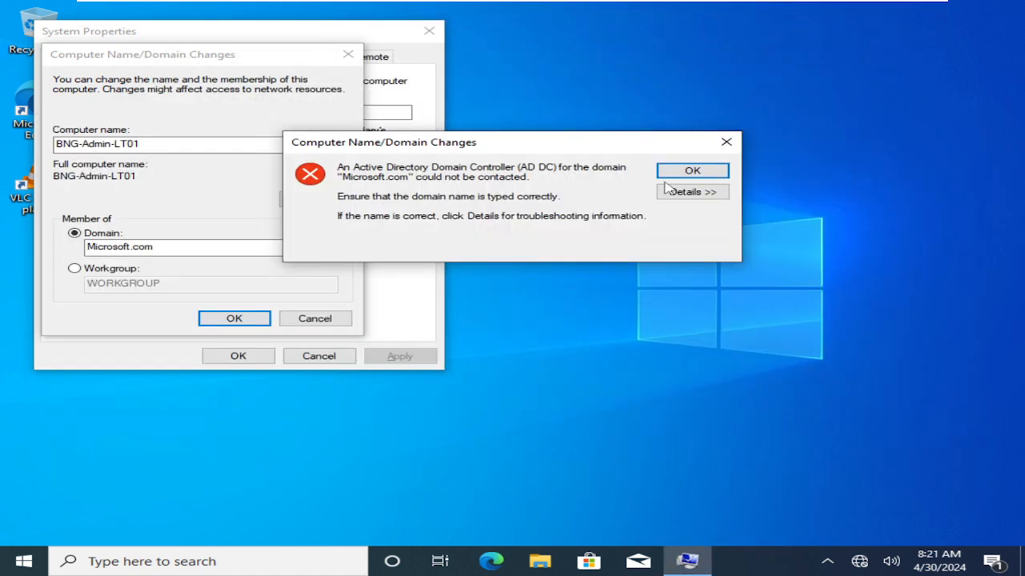
left_click(687, 170)
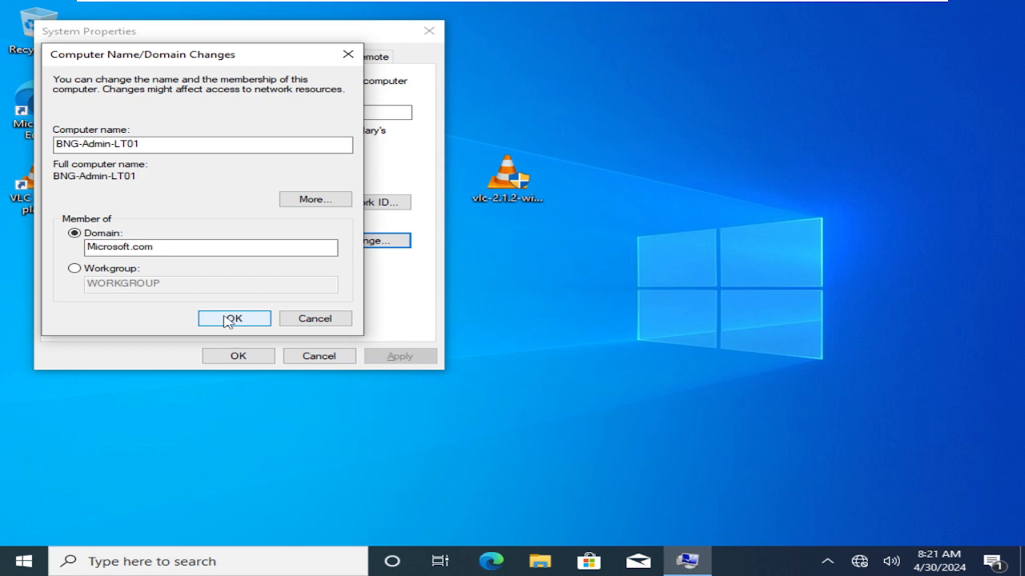
- Open a new command prompt on W10 and look up microsoft.com with nslookup
key("super+r")
type("cmd")
key("Return")
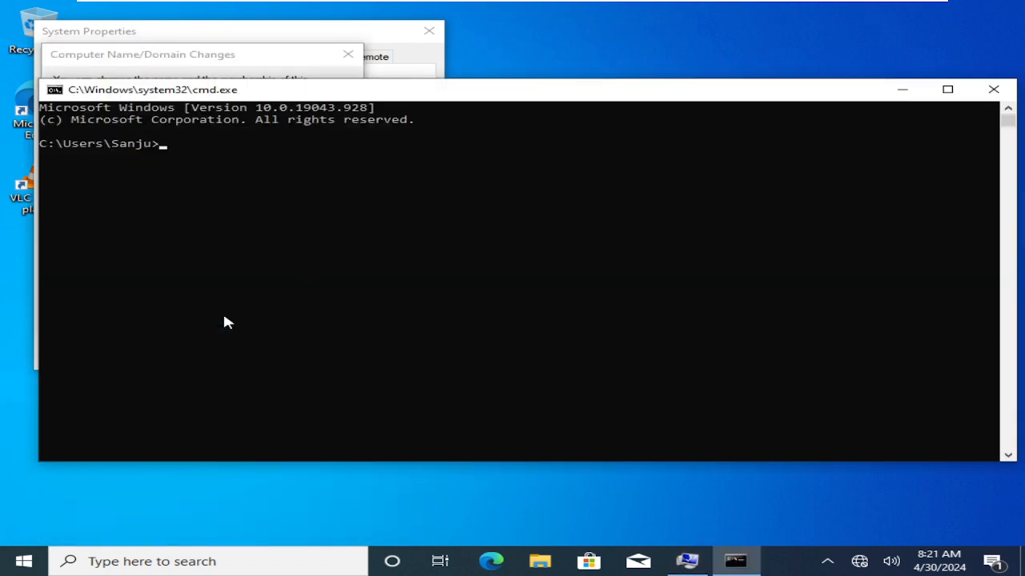
type("nslookup microsoft.com")
key("Return")
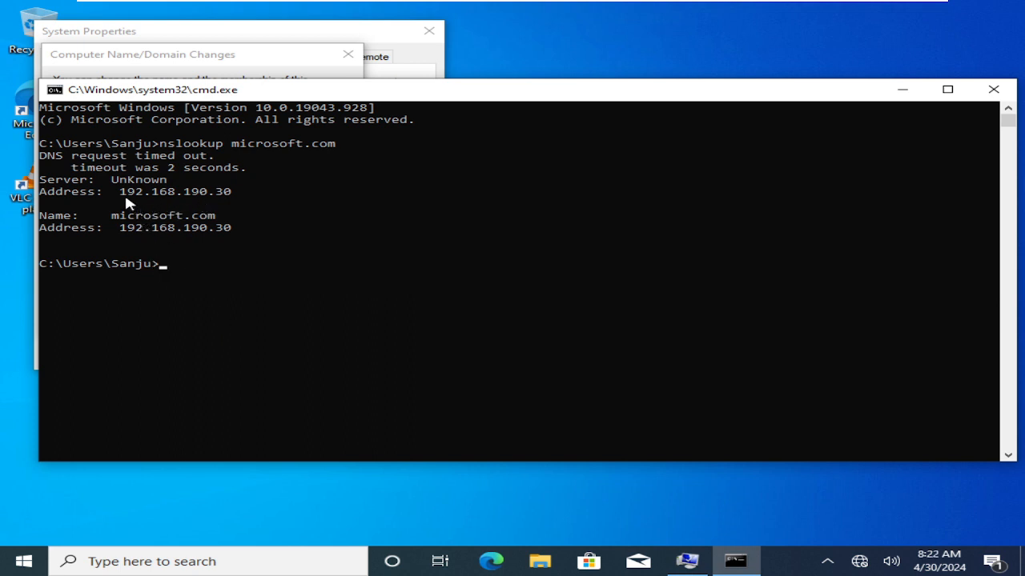
- Examine the server and domain addresses in the nslookup output, and close the command prompt
left_click_drag(122, 192, 226, 198)
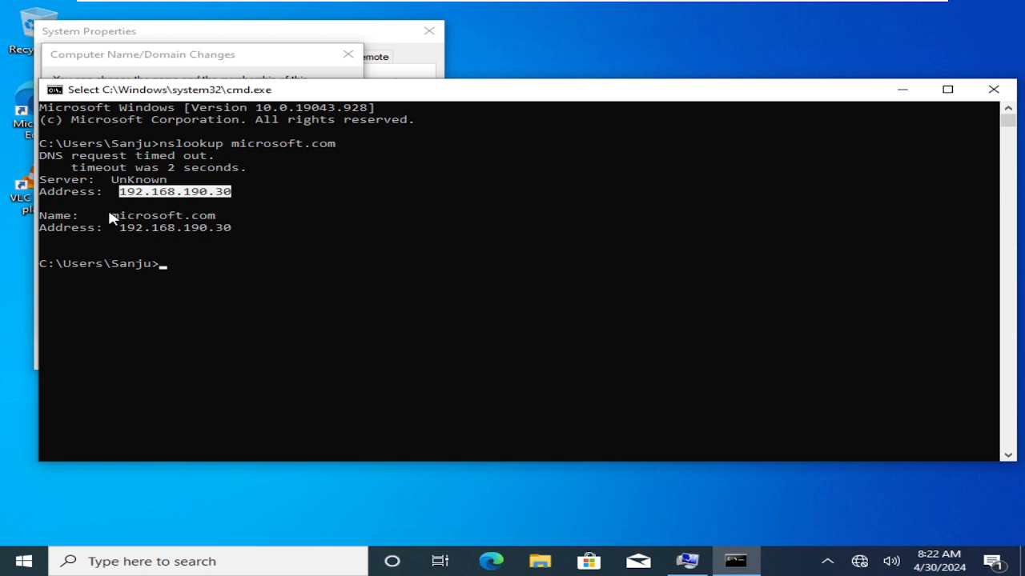
left_click_drag(125, 232, 229, 231)
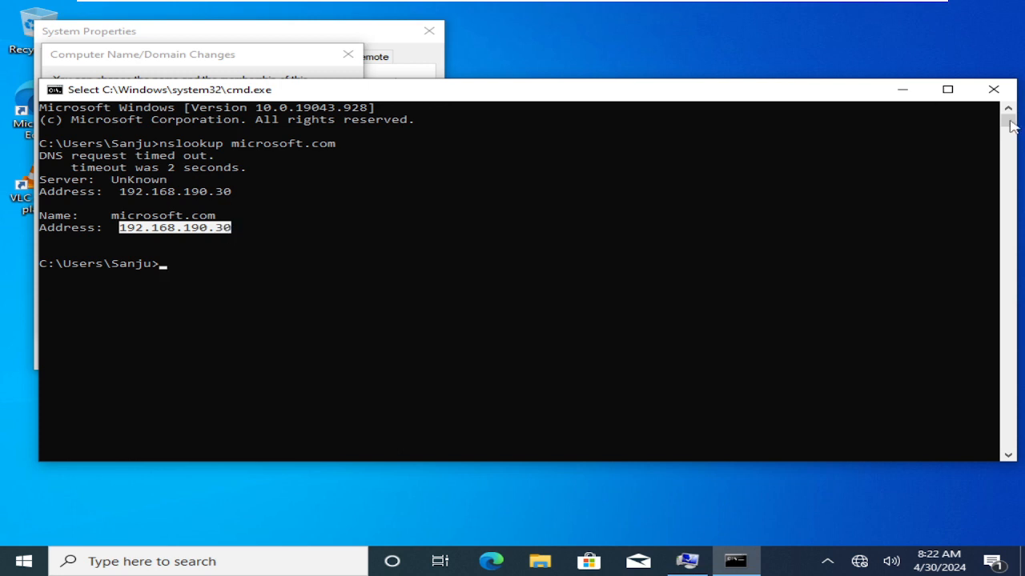
left_click(994, 90)
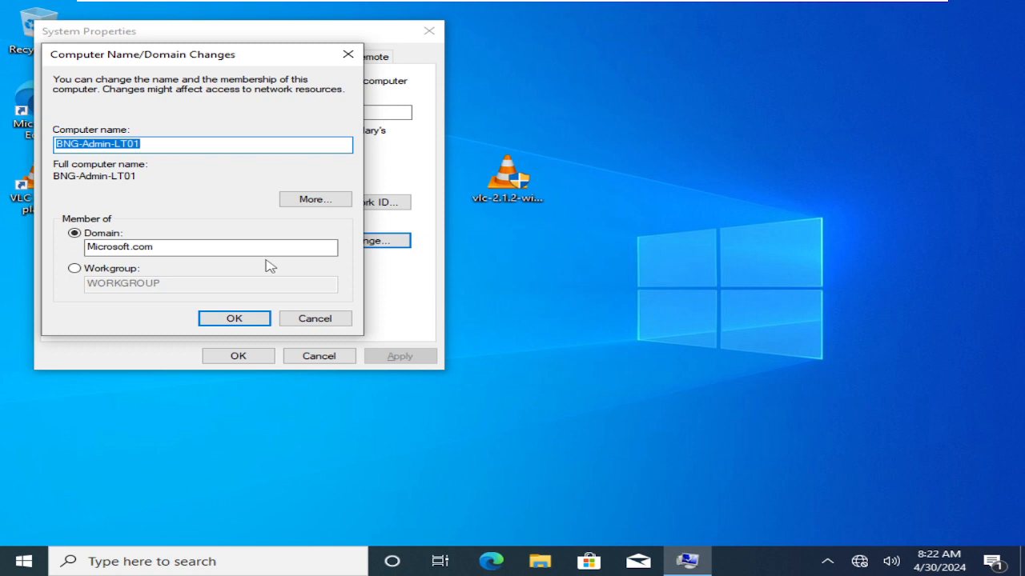
- Join W10 to the Microsoft.com domain, authenticating as Administrator with the account password
left_click(227, 318)
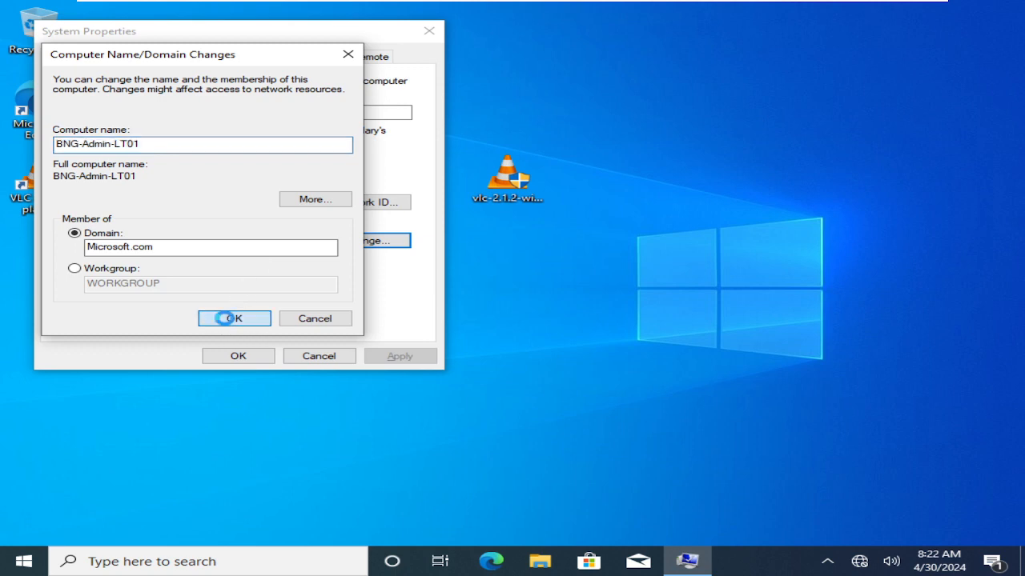
left_click(511, 355)
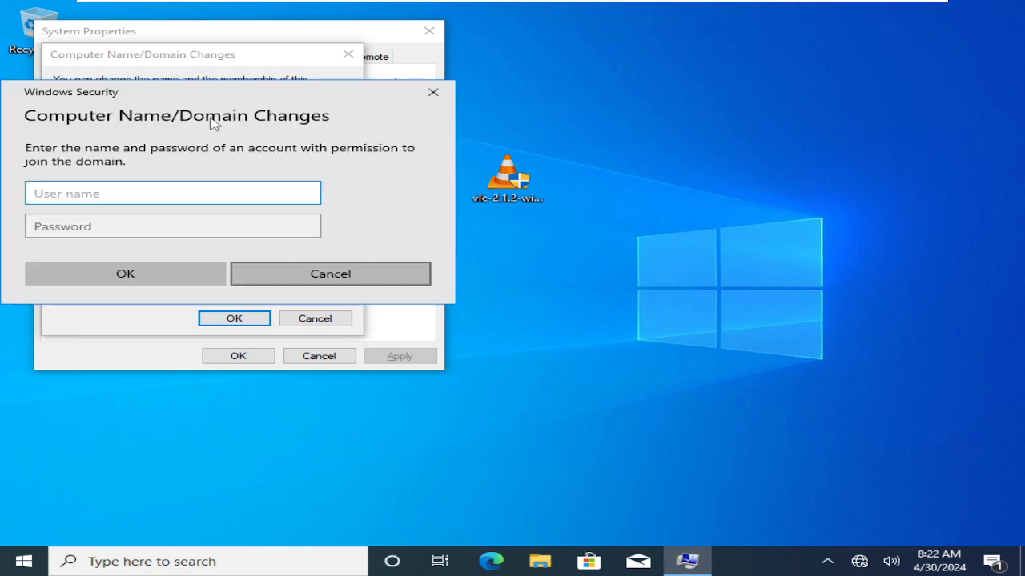
left_click_drag(182, 96, 366, 105)
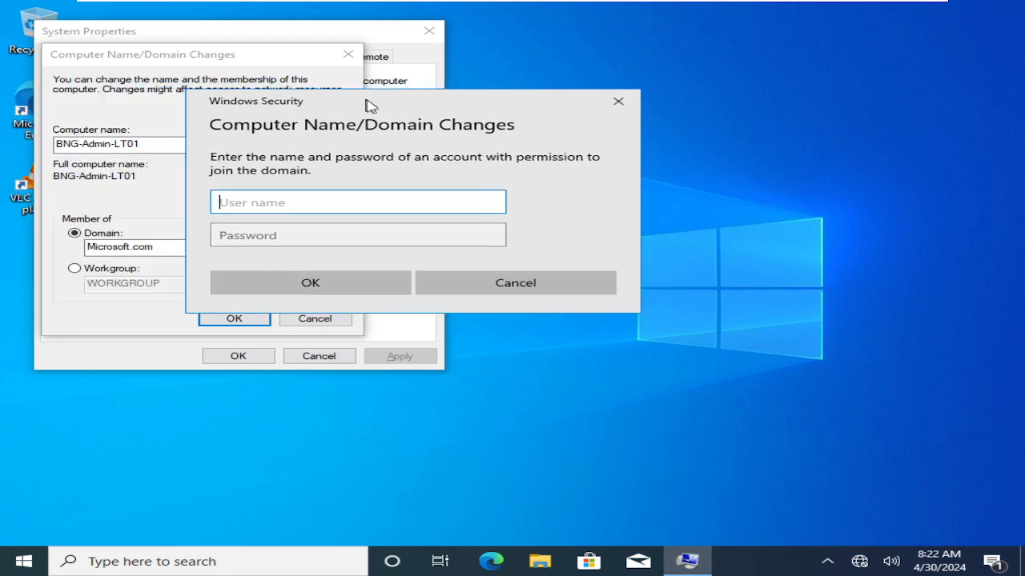
type("Administrator")
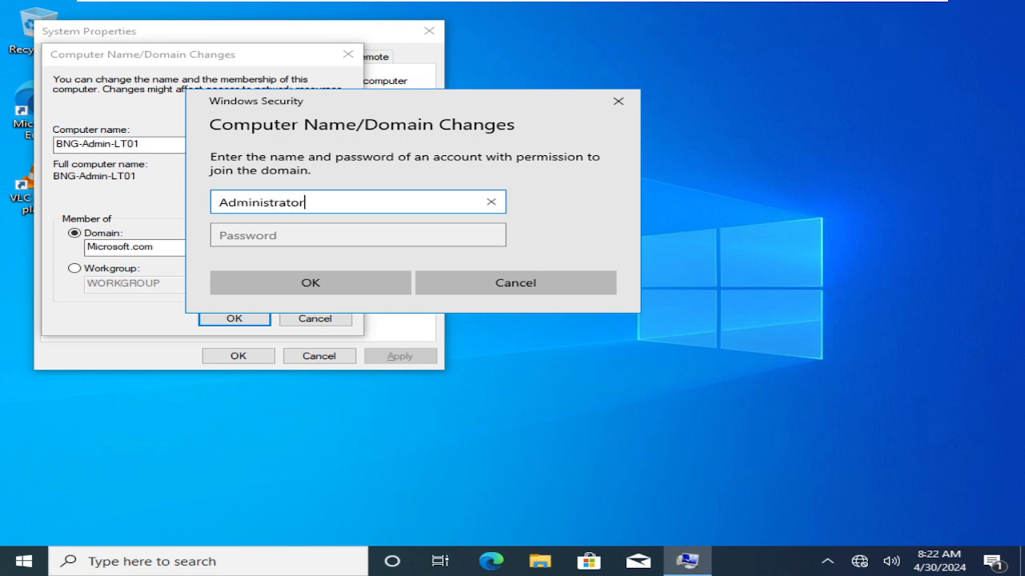
key("Tab")
type("**********")
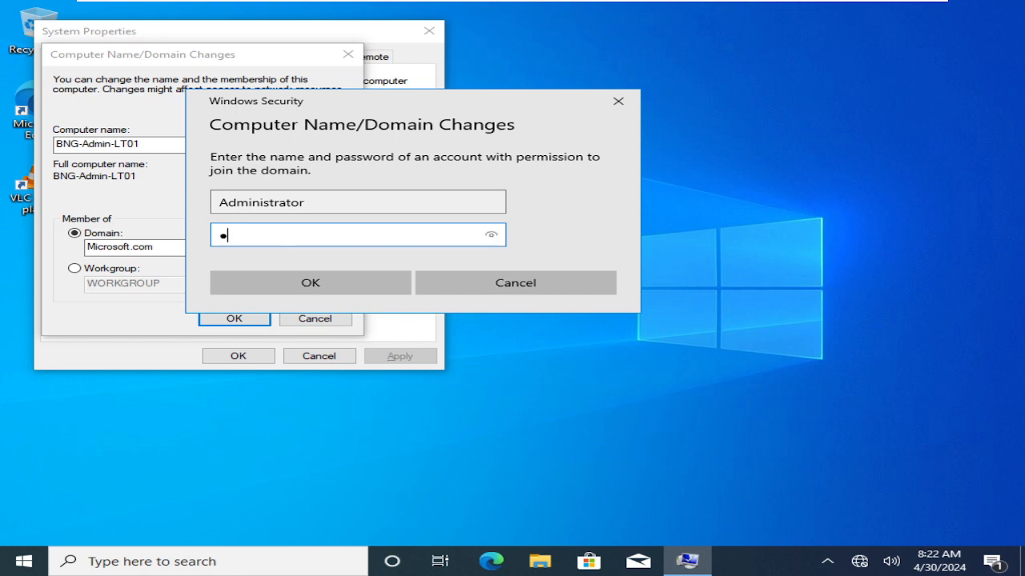
type("**")
left_click(352, 292)
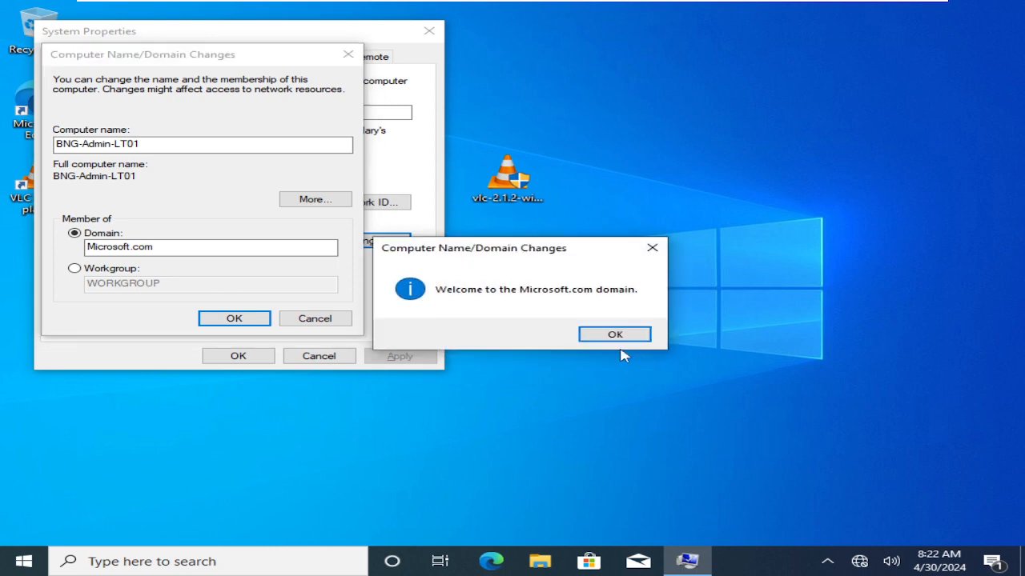
- Acknowledge the domain welcome and restart notices, close System Properties, and restart W10
left_click(620, 338)
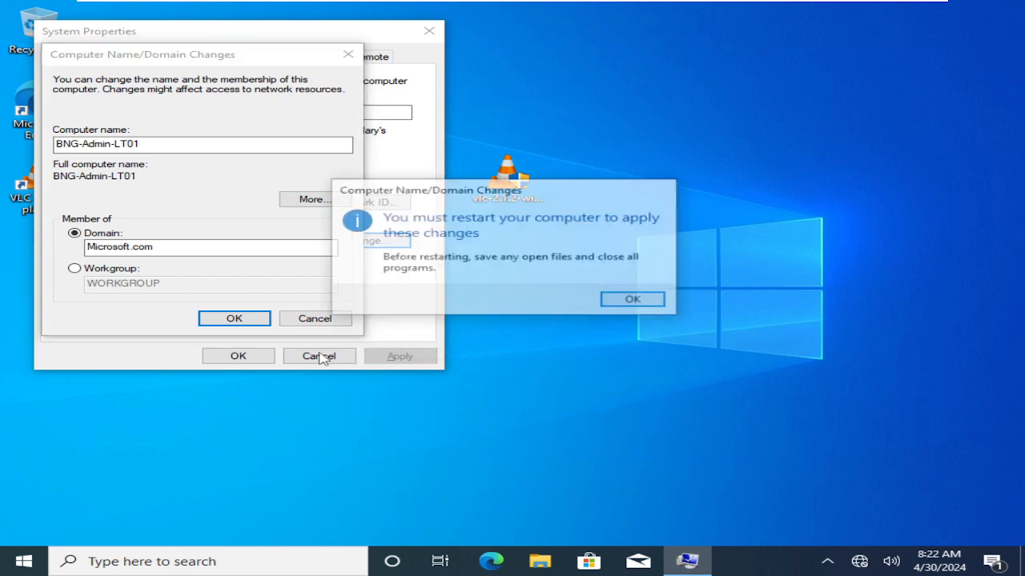
left_click(624, 300)
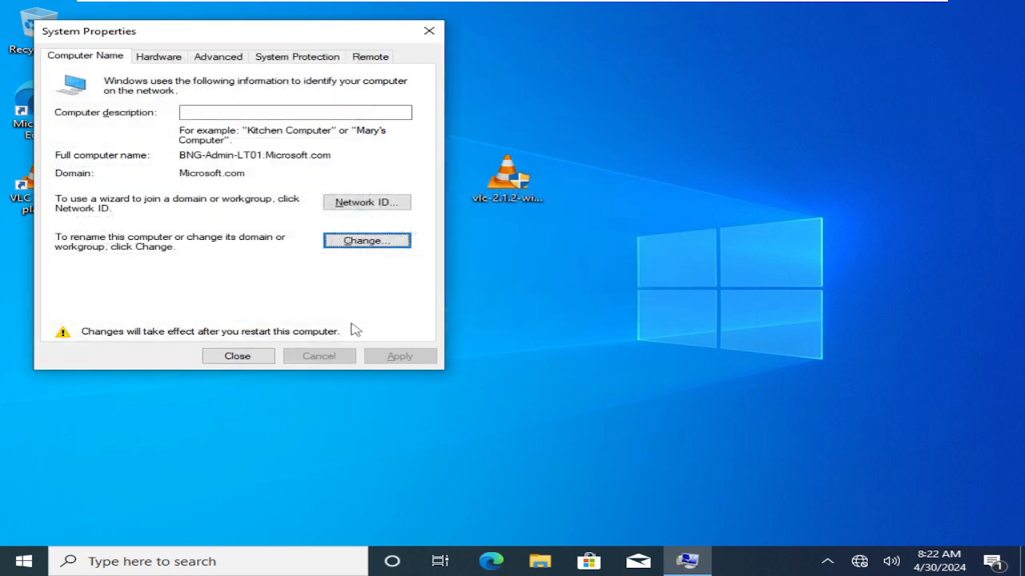
left_click(248, 358)
left_click(525, 300)
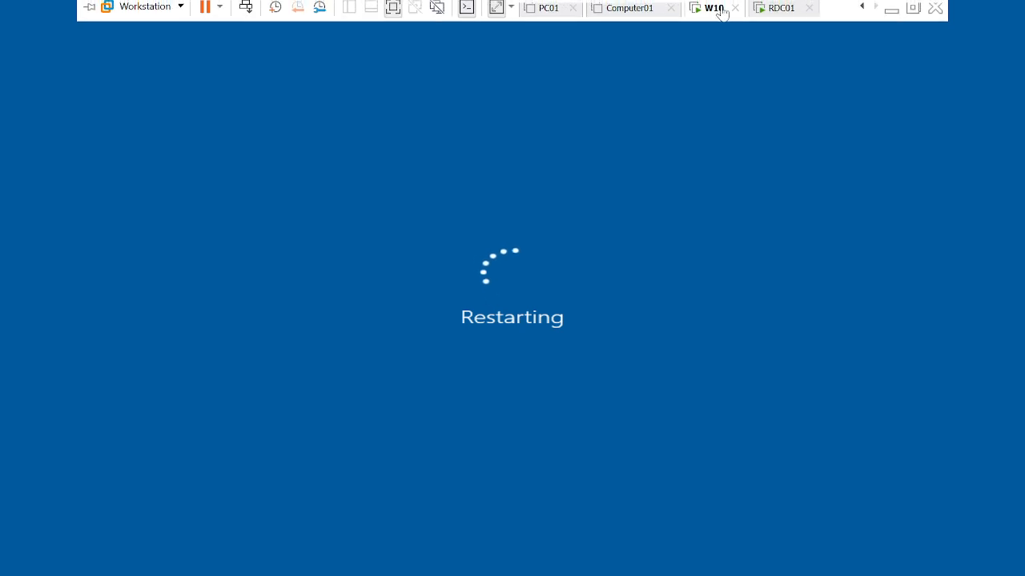
- Switch to the RDC01 virtual machine, close its command prompt, and refresh the Computers container in Active Directory Users and Computers
left_click(772, 12)
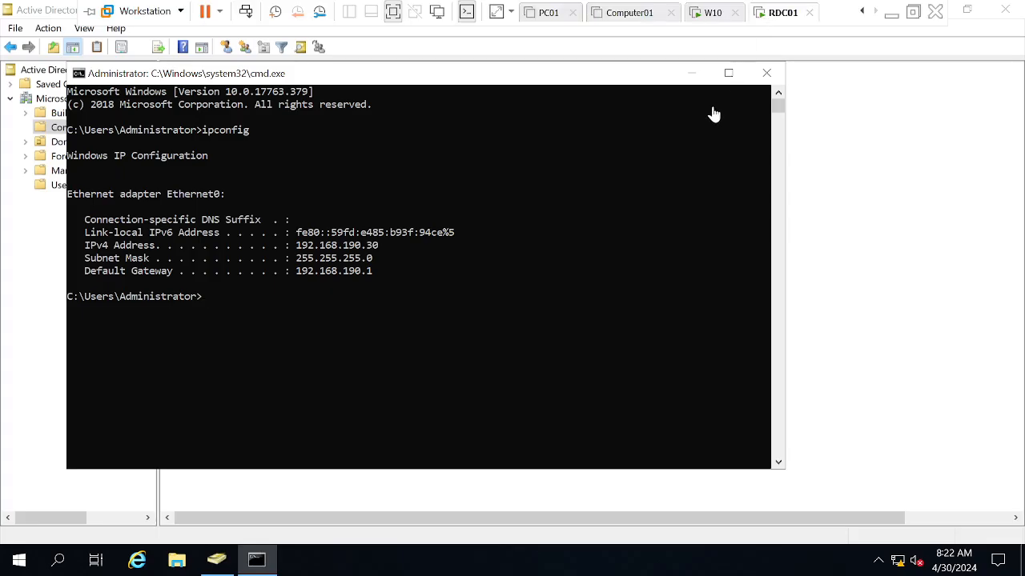
left_click(766, 72)
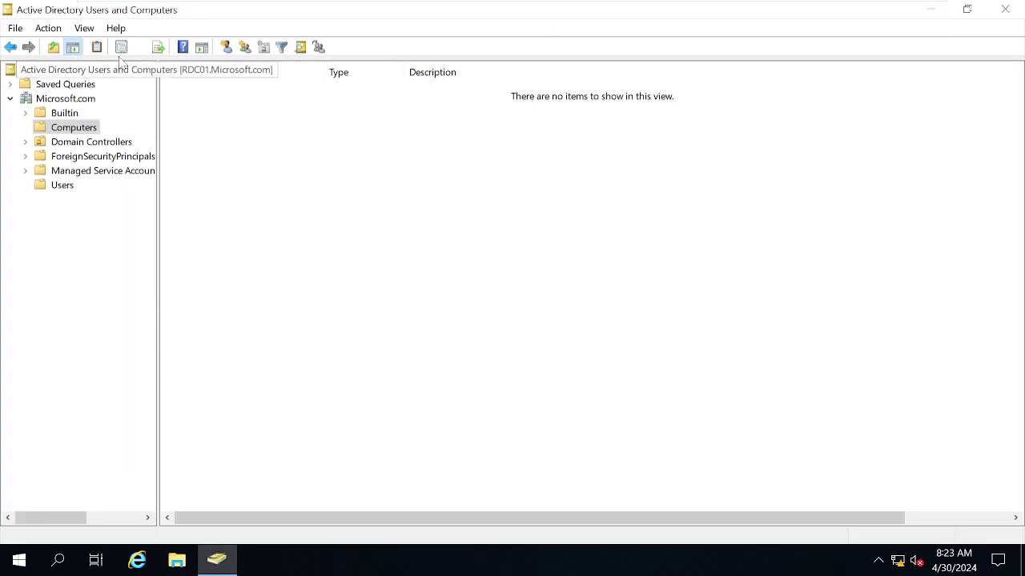
left_click(141, 47)
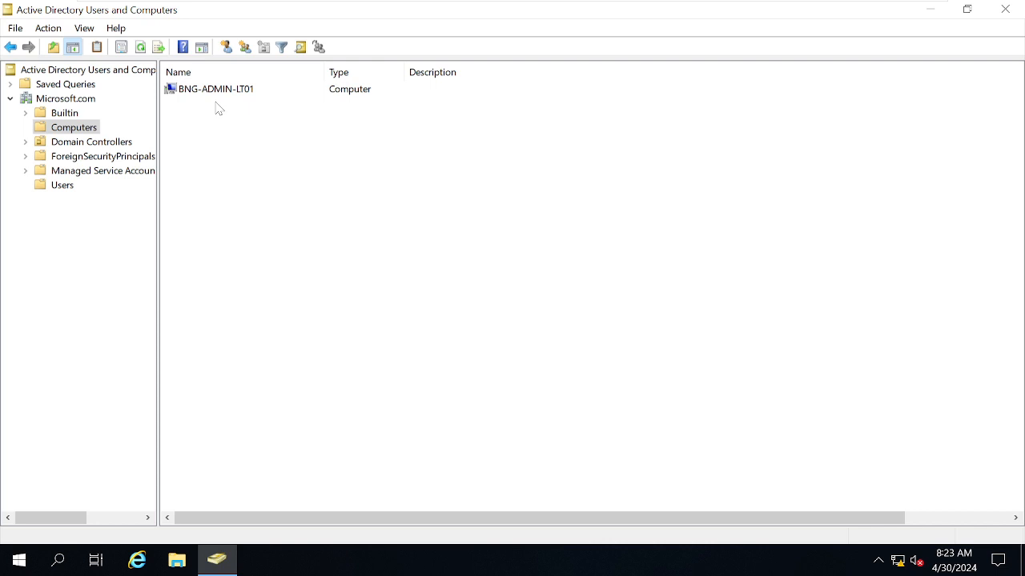
right_click(64, 127)
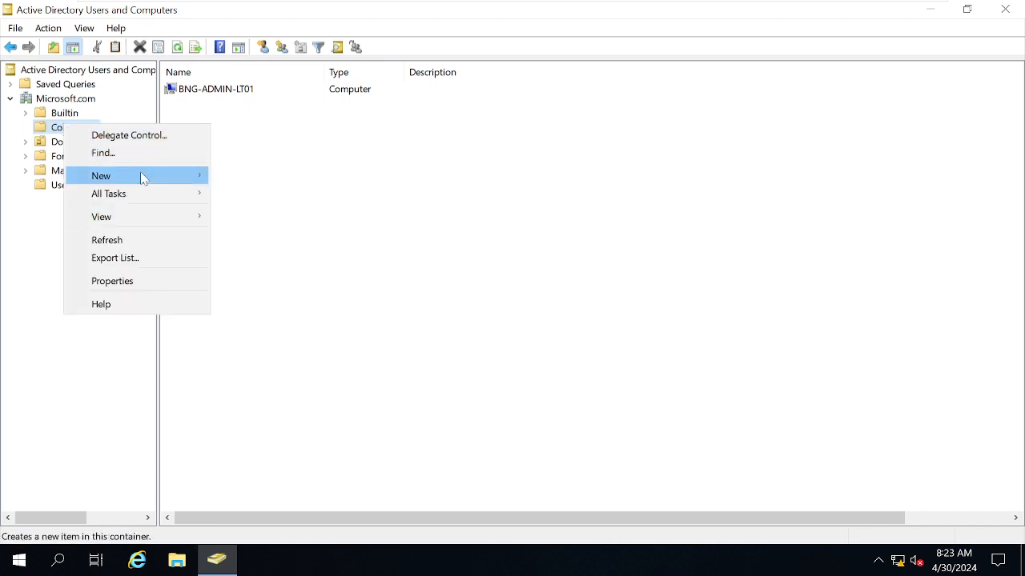
mouse_move(141, 177)
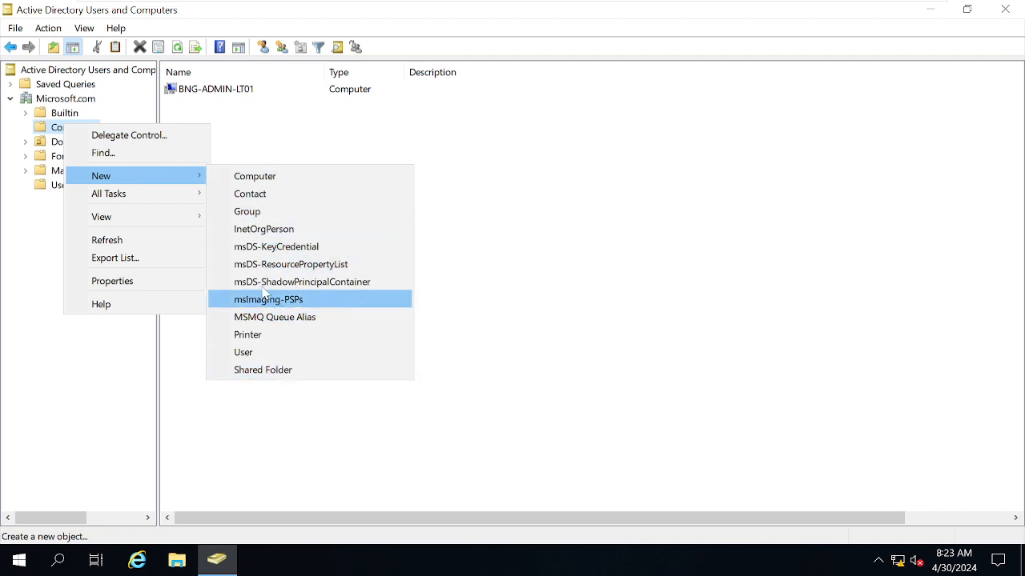
left_click(329, 220)
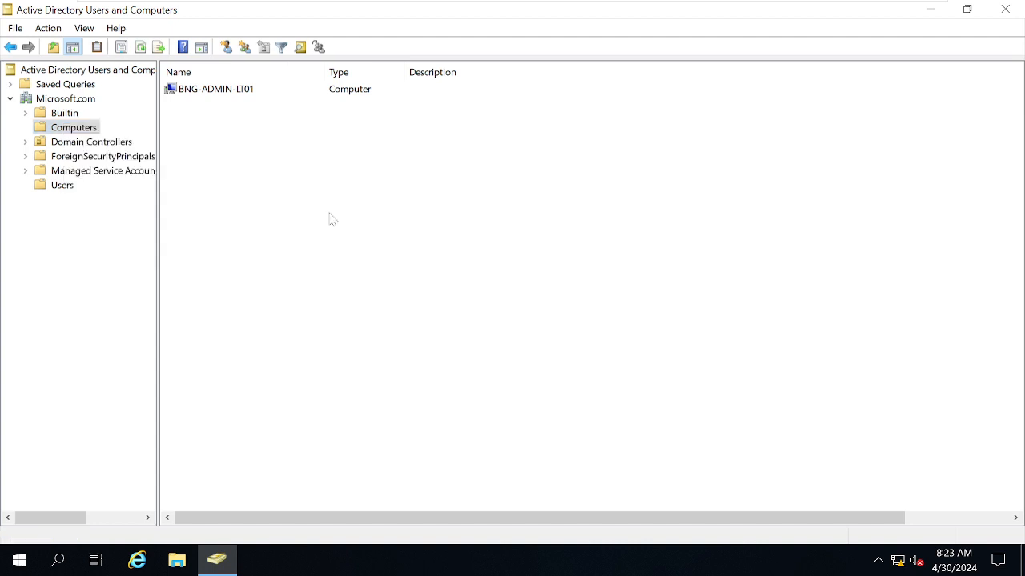
right_click(40, 133)
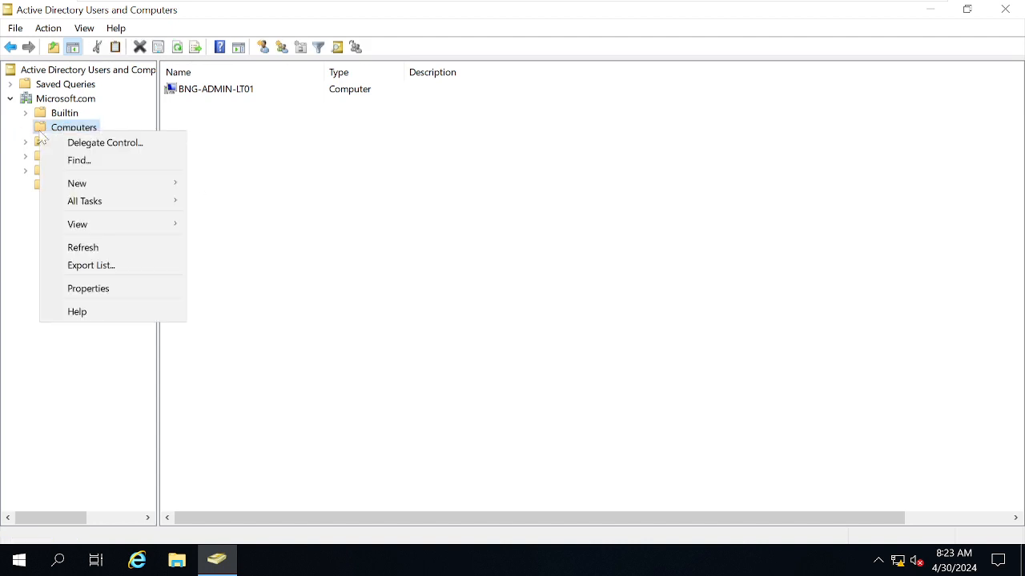
mouse_move(144, 190)
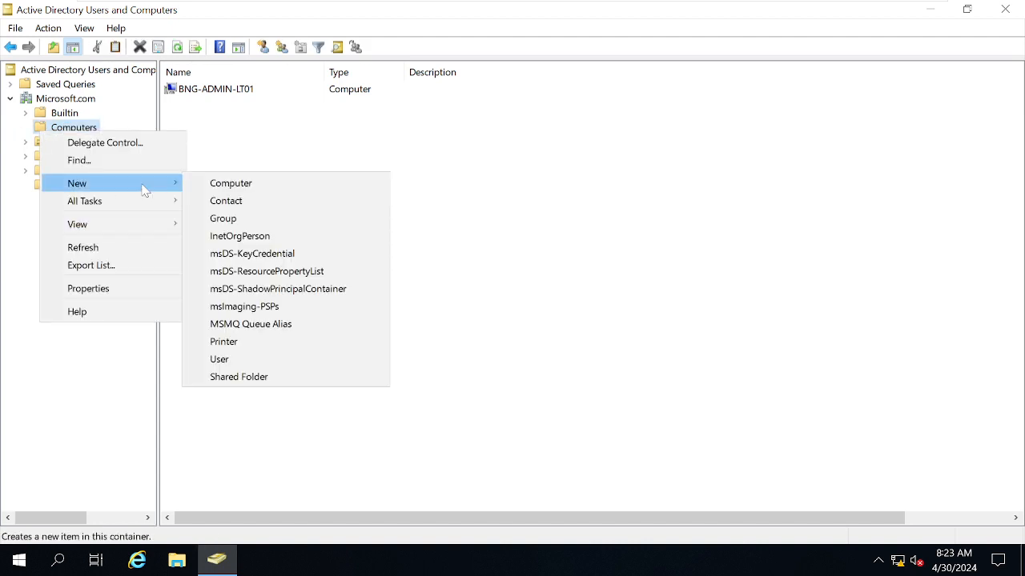
left_click(478, 221)
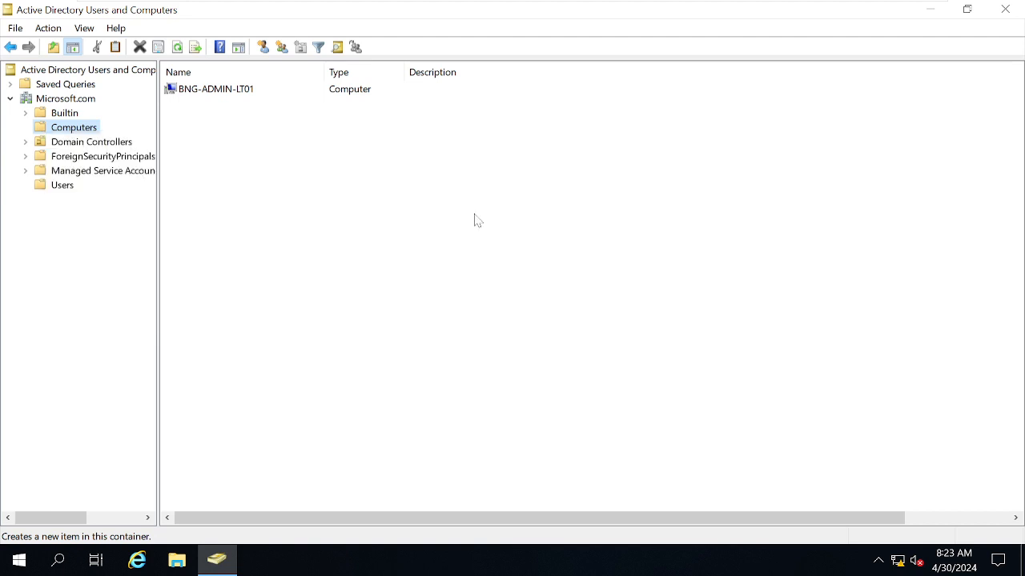
- Create an organizational unit named Computer-OU directly under the Microsoft.com domain
left_click(48, 99)
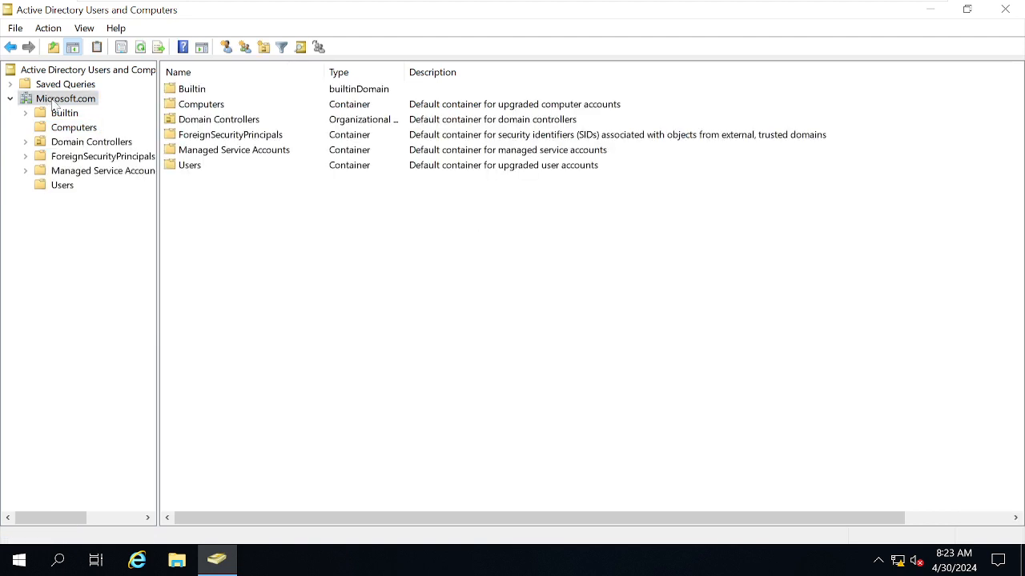
right_click(53, 102)
mouse_move(103, 222)
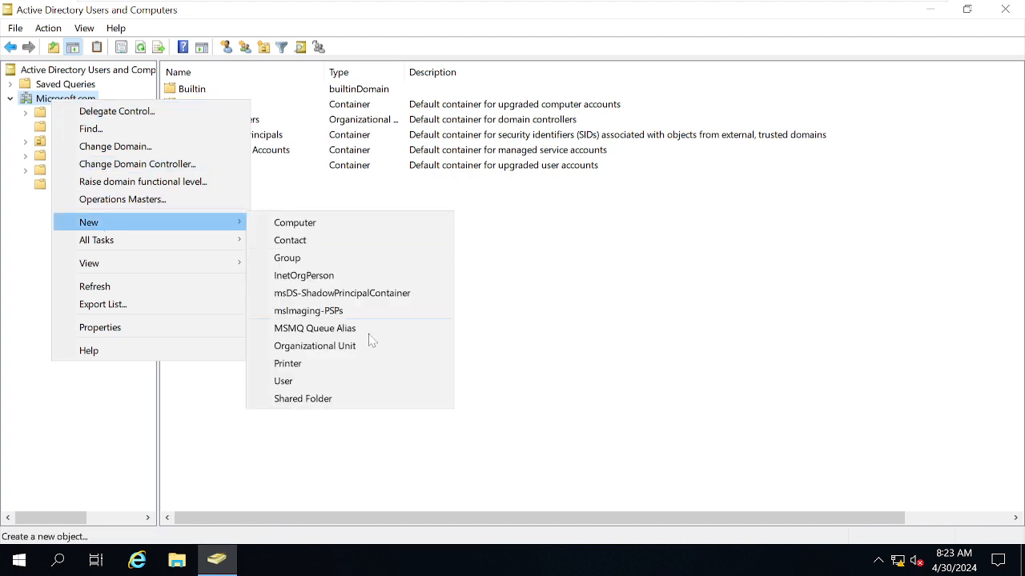
left_click(347, 348)
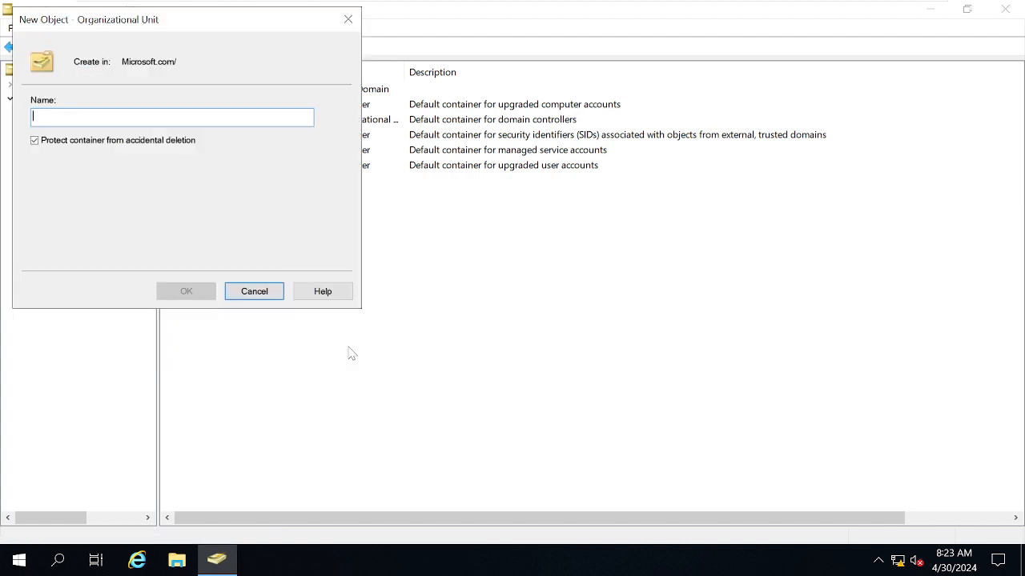
type("COMp")
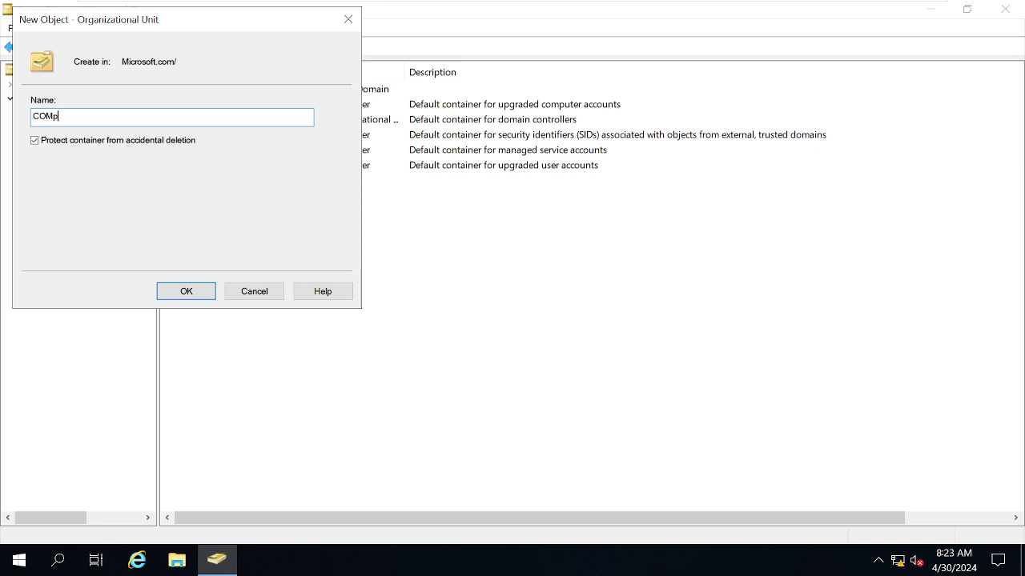
key("BackSpace")
key("BackSpace")
key("BackSpace")
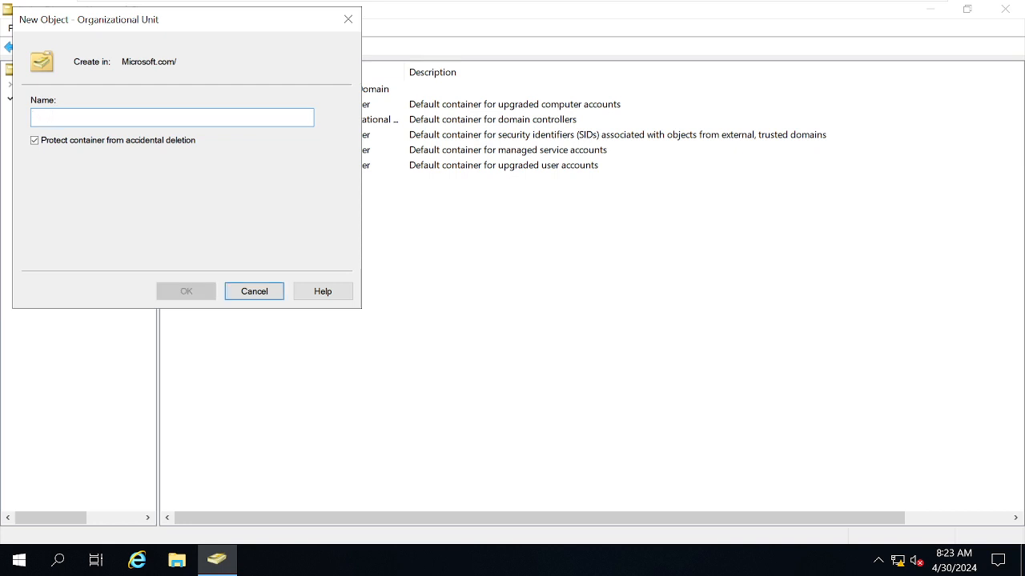
type("HYD")
key("BackSpace")
key("BackSpace")
type("P")
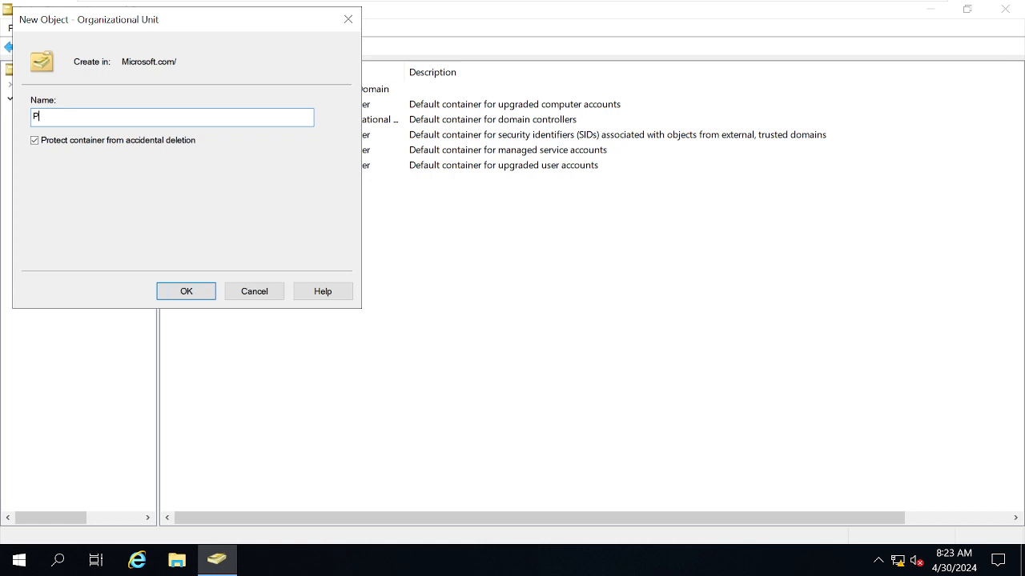
key("BackSpace")
type("Computer-OU")
key("Return")
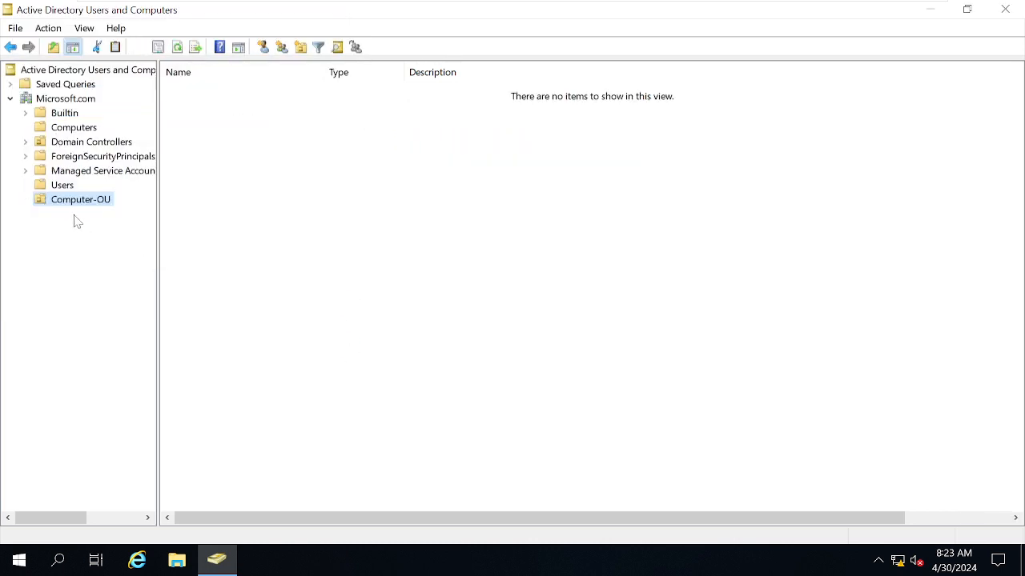
- Create a child organizational unit named BNG inside Computer-OU
right_click(79, 207)
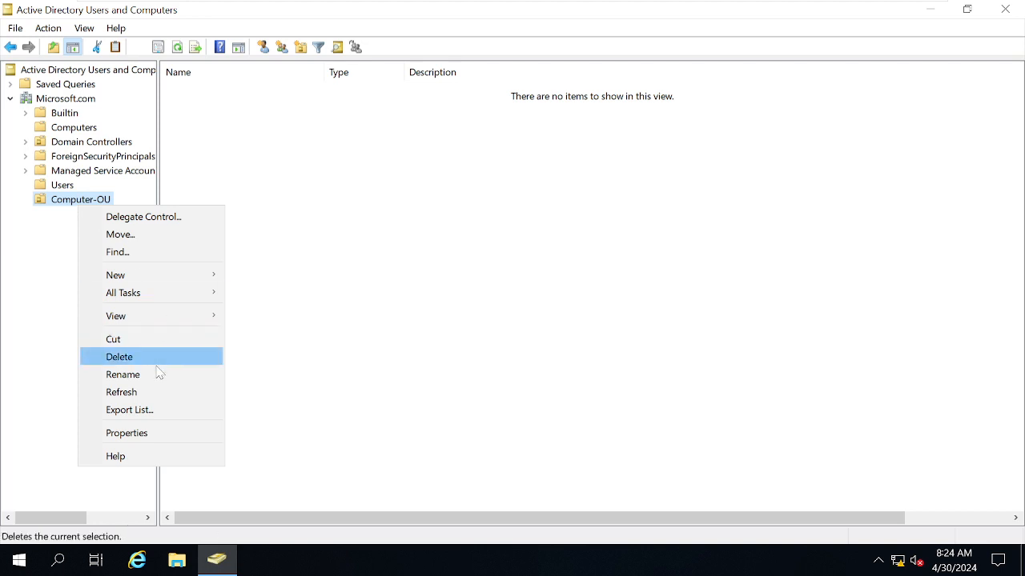
mouse_move(130, 274)
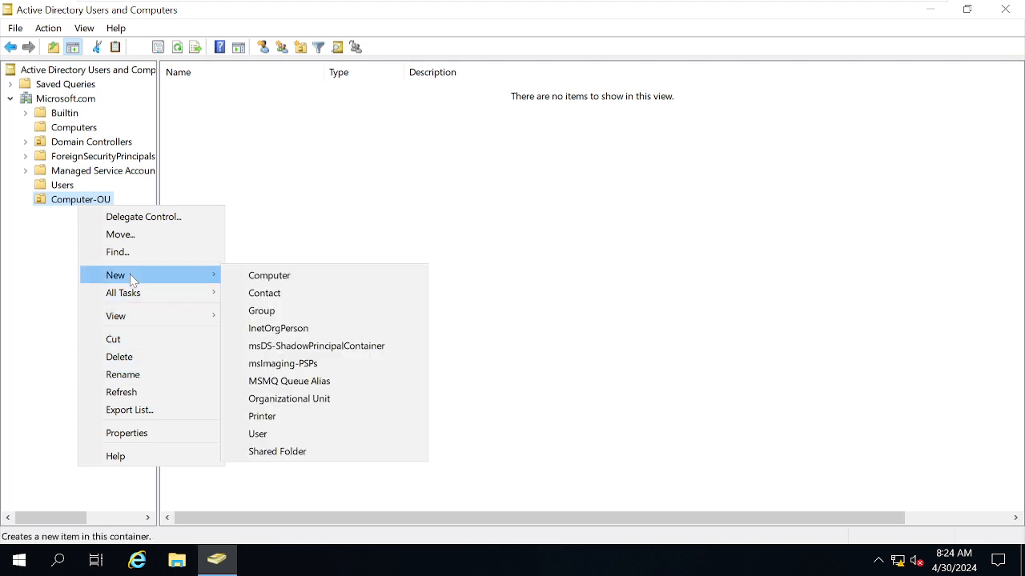
left_click(267, 402)
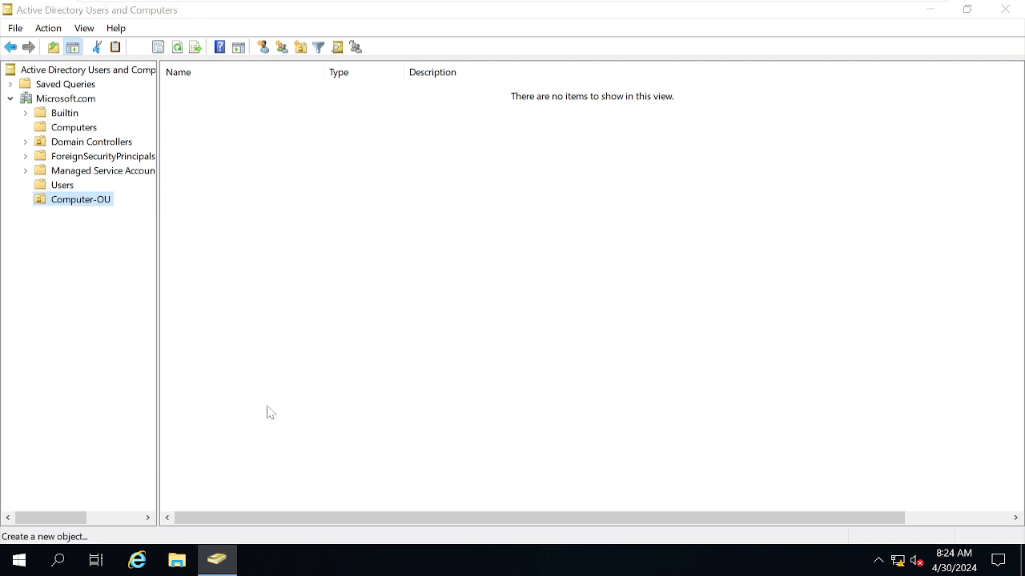
type("BNG")
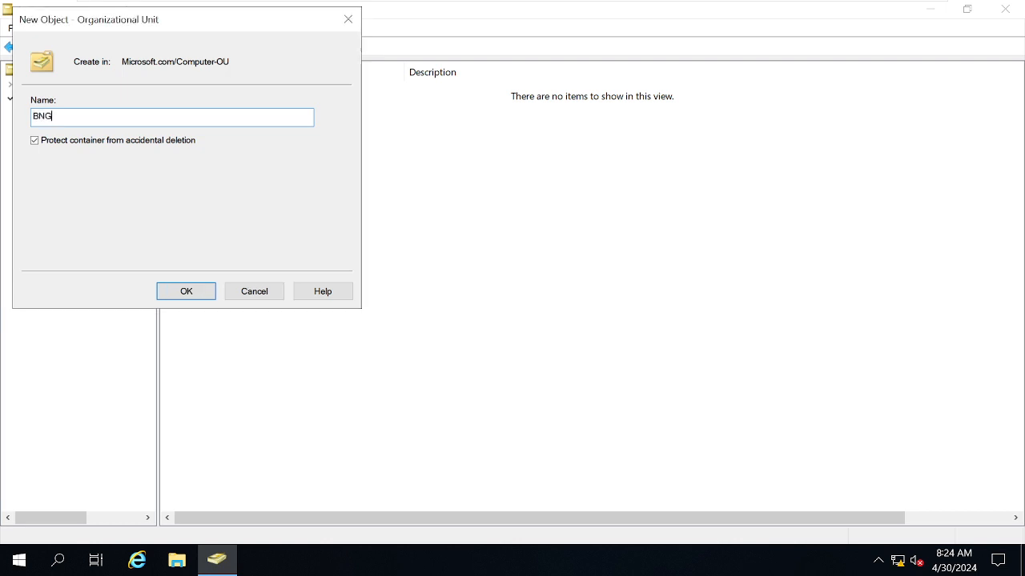
left_click(193, 298)
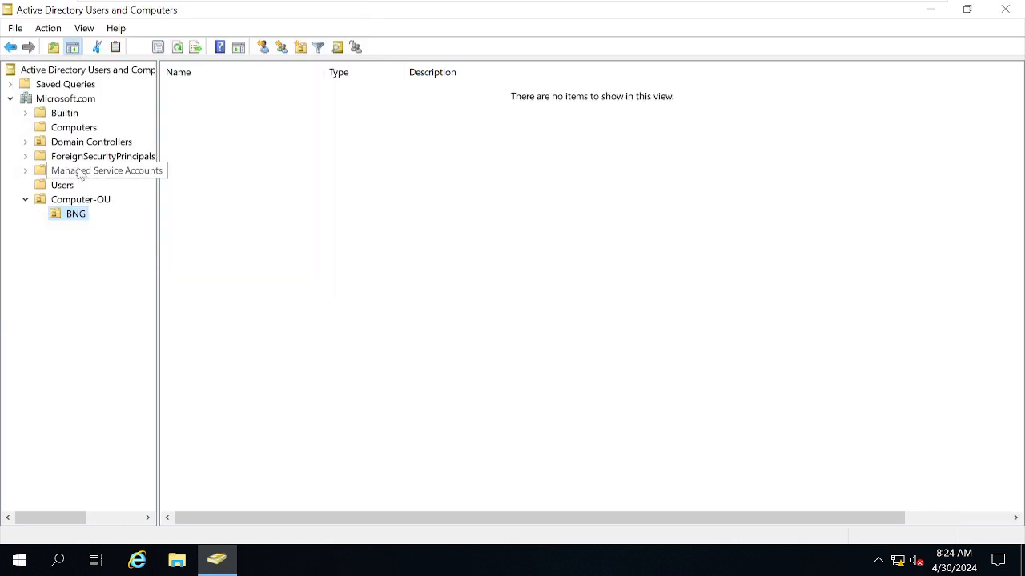
- Add a second child organizational unit named HYD inside Computer-OU
right_click(61, 200)
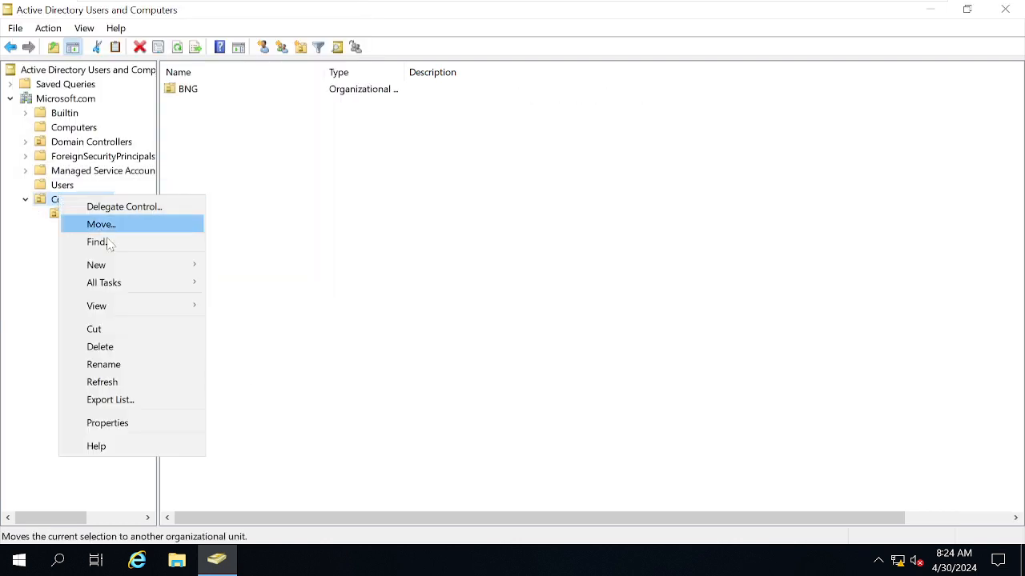
mouse_move(136, 265)
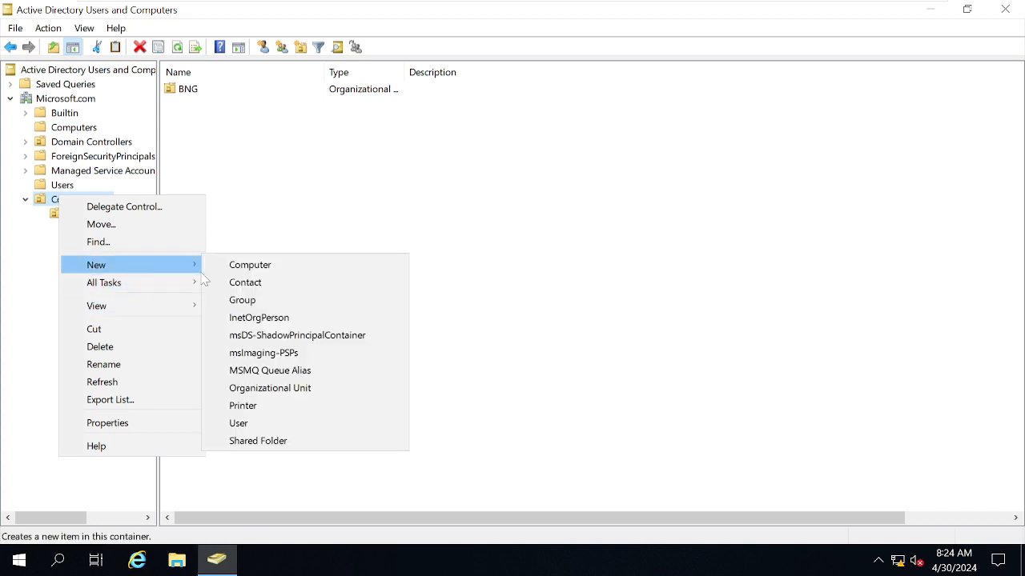
left_click(263, 387)
type("YD")
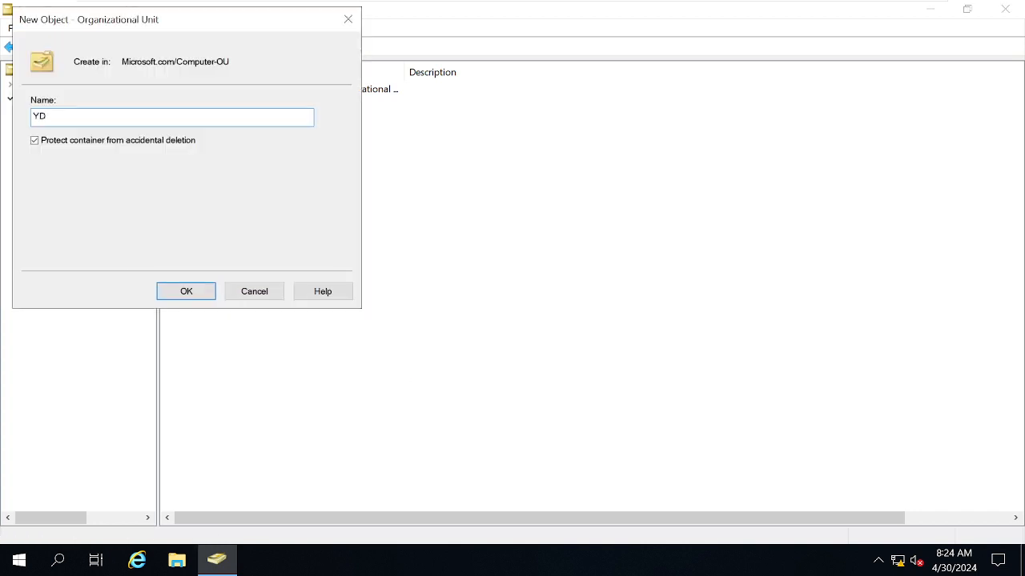
key("BackSpace")
key("BackSpace")
type("HYD")
key("Return")
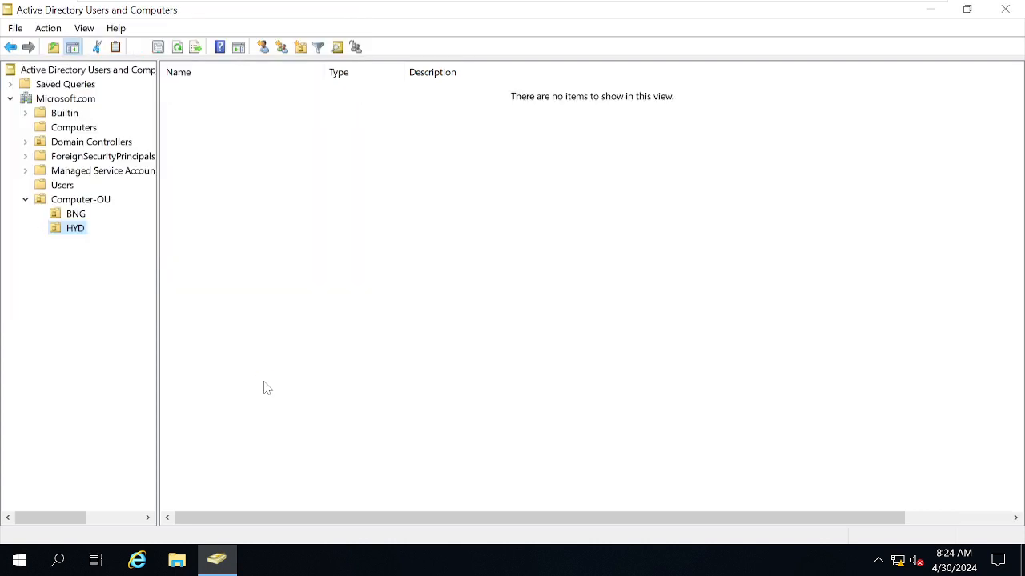
- Move the BNG-ADMIN-LT01 computer from the Computers container into the BNG unit of Computer-OU, and select it there
left_click(83, 206)
left_click(77, 216)
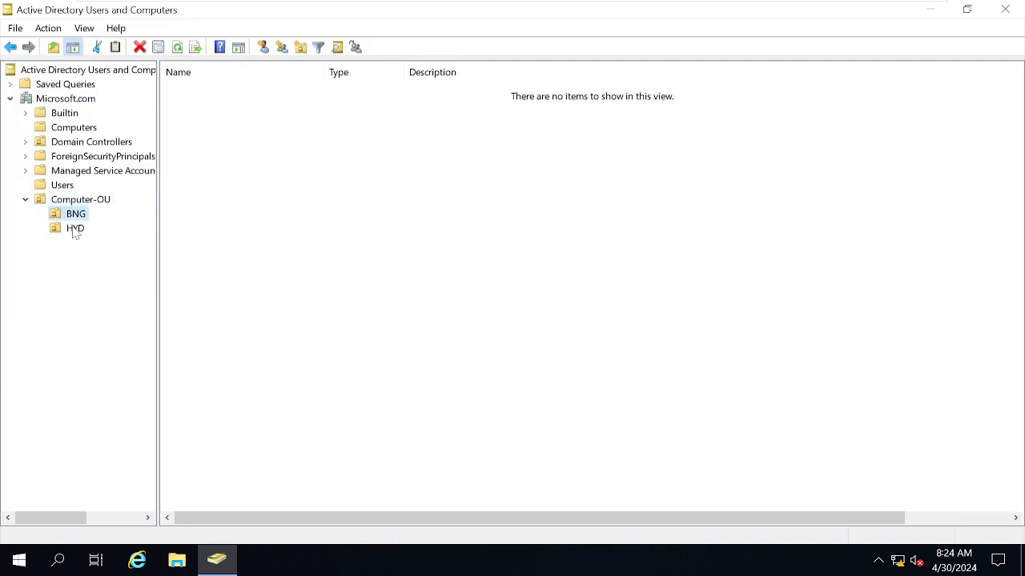
left_click(74, 230)
left_click(64, 128)
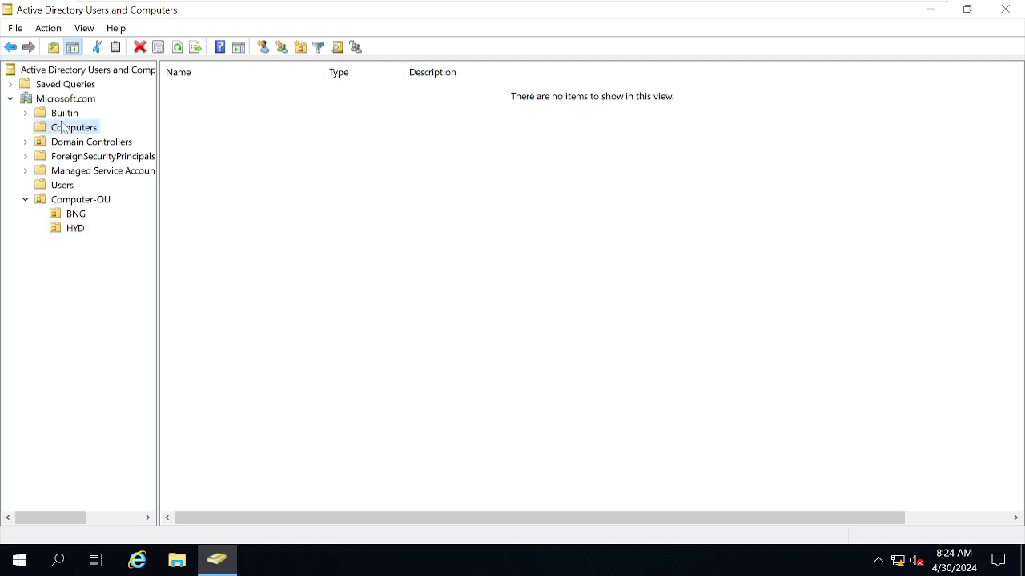
left_click(224, 93)
right_click(224, 94)
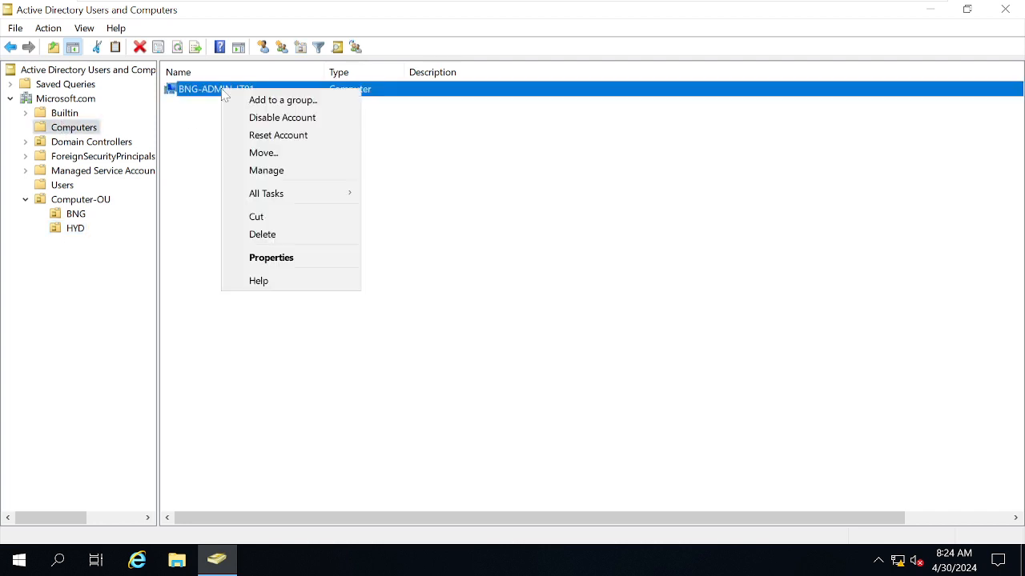
left_click(264, 153)
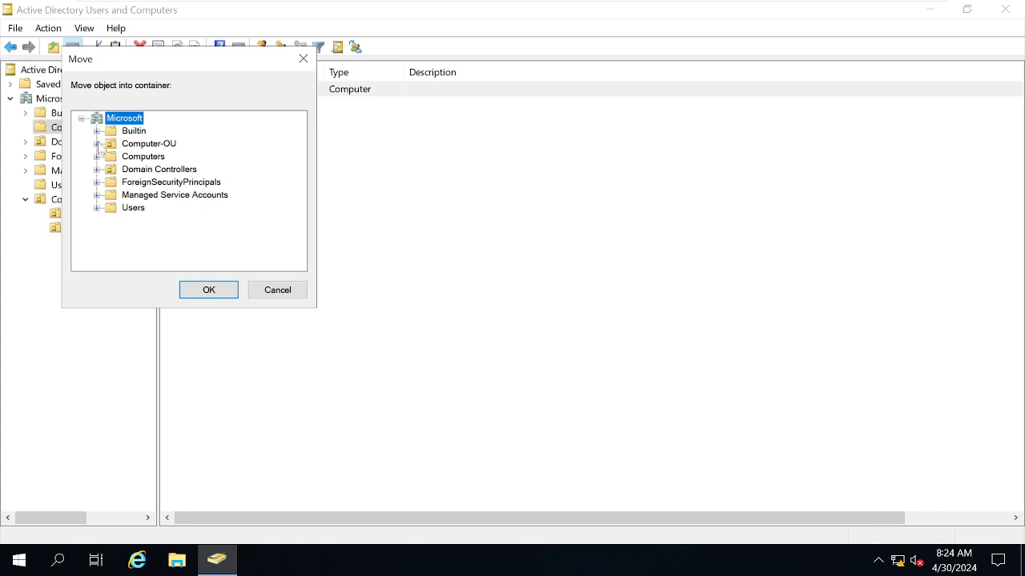
left_click(98, 143)
left_click(147, 157)
left_click(225, 290)
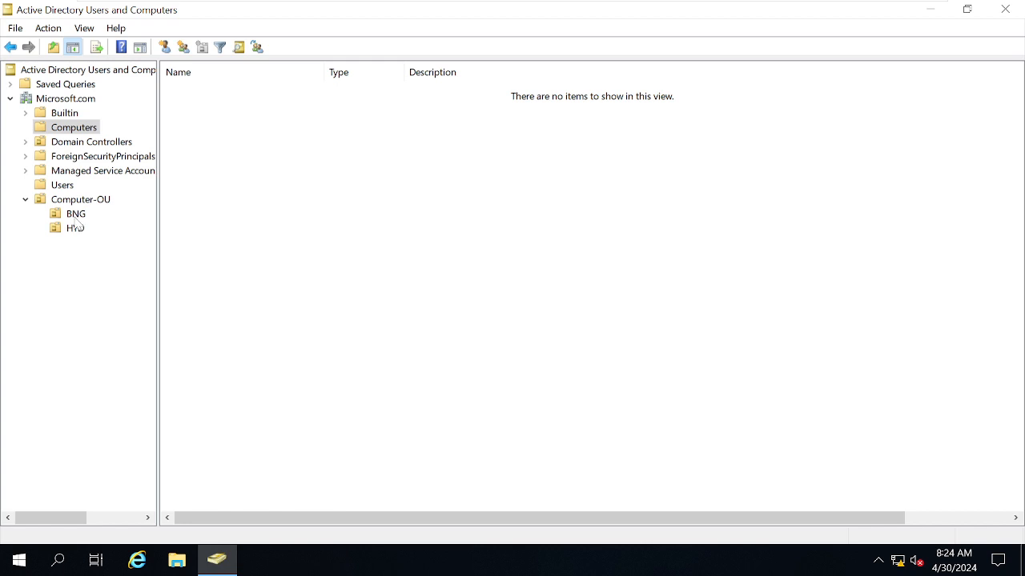
left_click(76, 214)
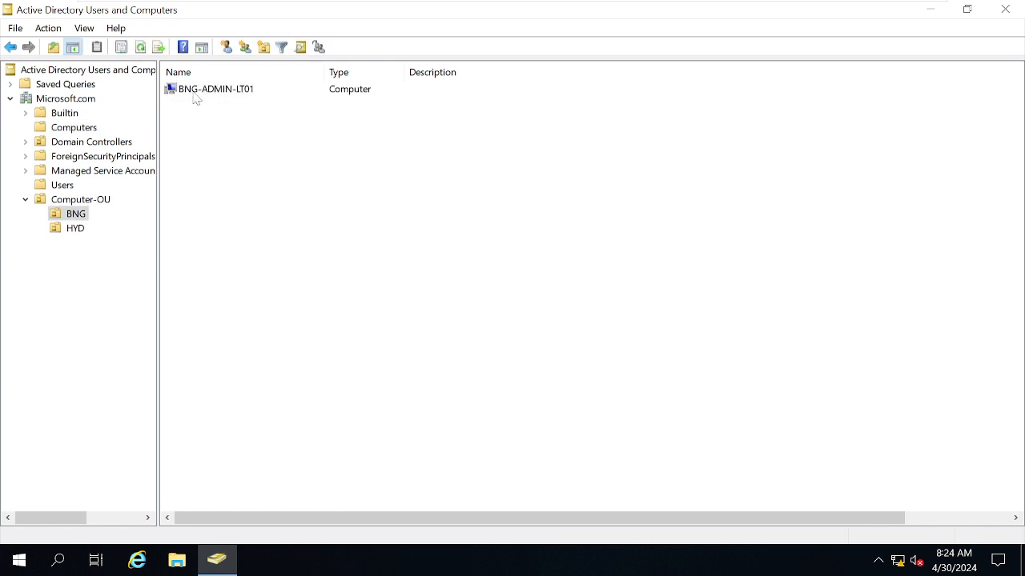
left_click(225, 95)
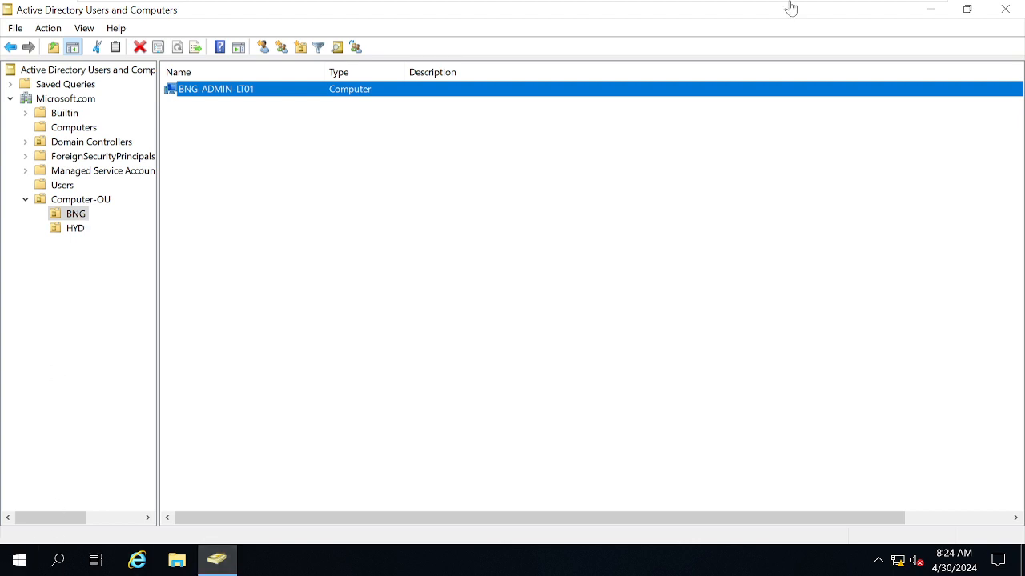
- Minimize Active Directory Users and Computers, start Server Manager, dismiss its Windows Admin Center notice, and open Group Policy Management
left_click(933, 8)
left_click(18, 561)
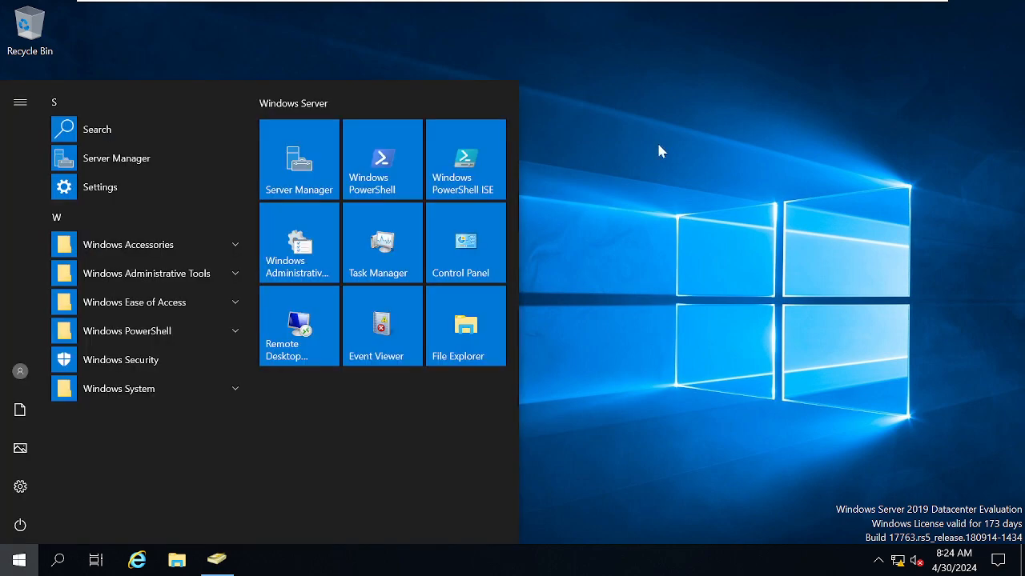
left_click(298, 160)
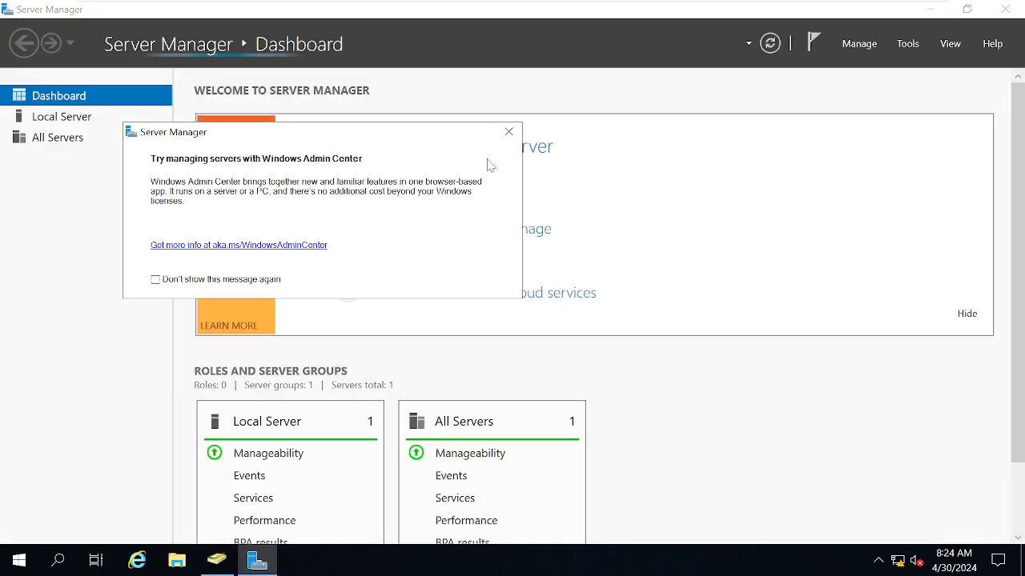
left_click(507, 132)
left_click(908, 43)
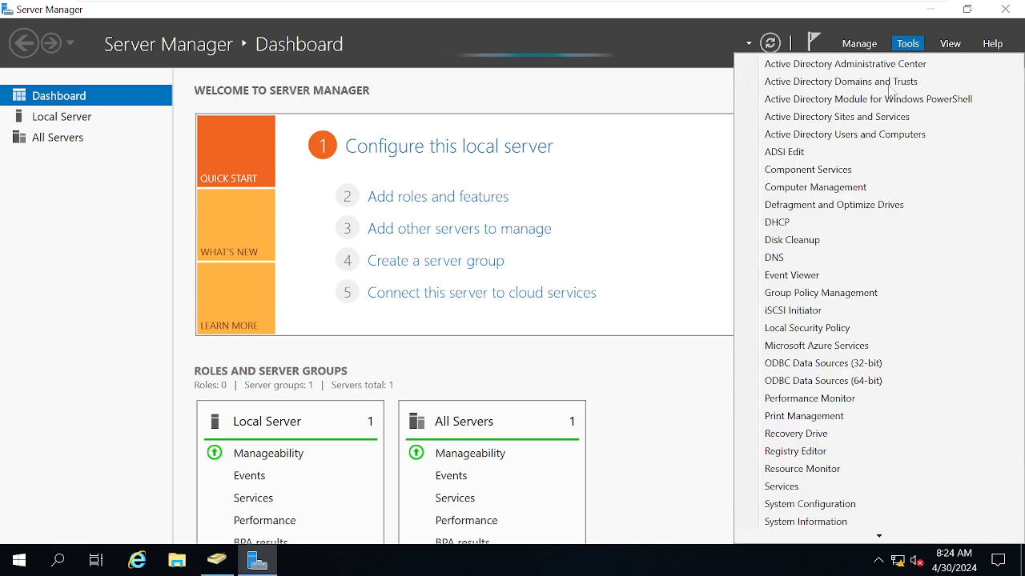
left_click(841, 294)
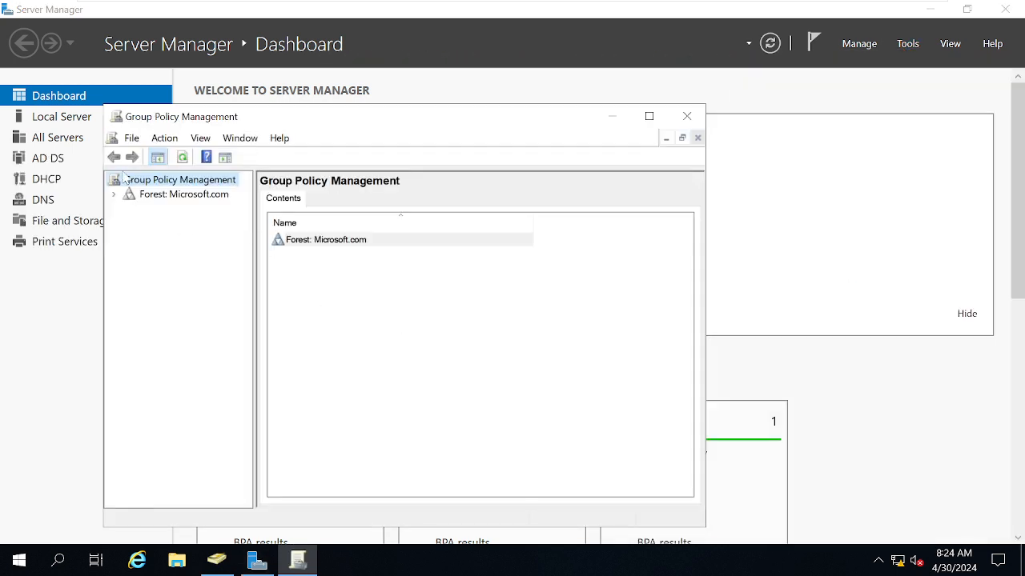
- Expand the Microsoft.com forest and its Domains node, and open the Microsoft.com domain with its policy containers
double_click(141, 200)
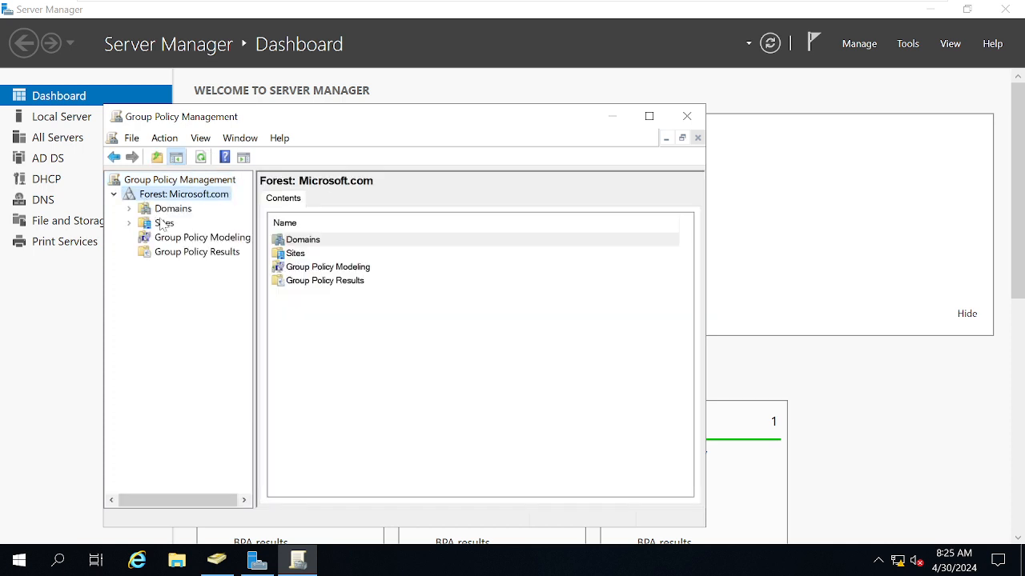
double_click(181, 209)
double_click(178, 224)
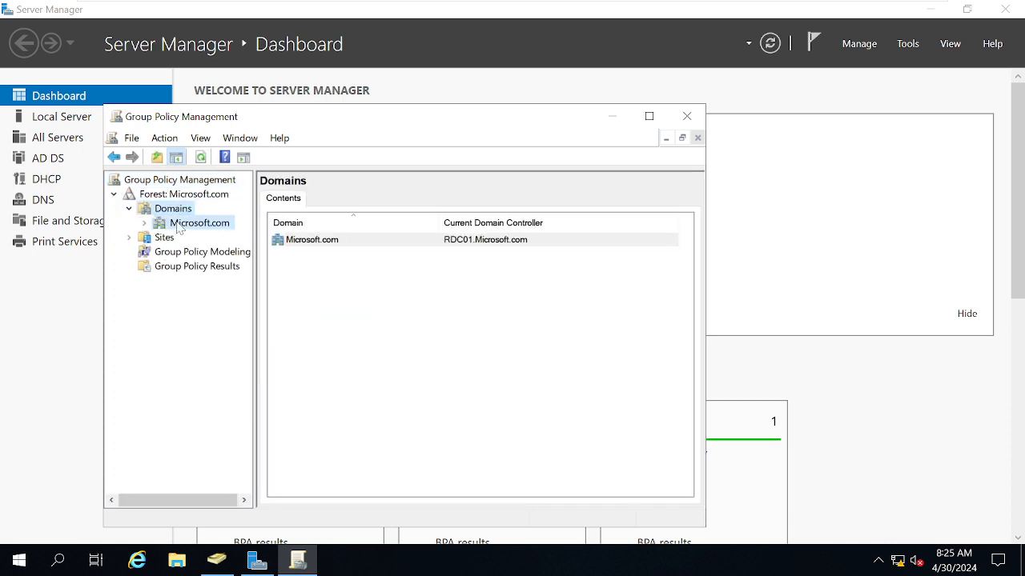
- Maximize Group Policy Management, widen the console tree, and expand Computer-OU to view the policies linked to its BNG and HYD units
left_click(649, 116)
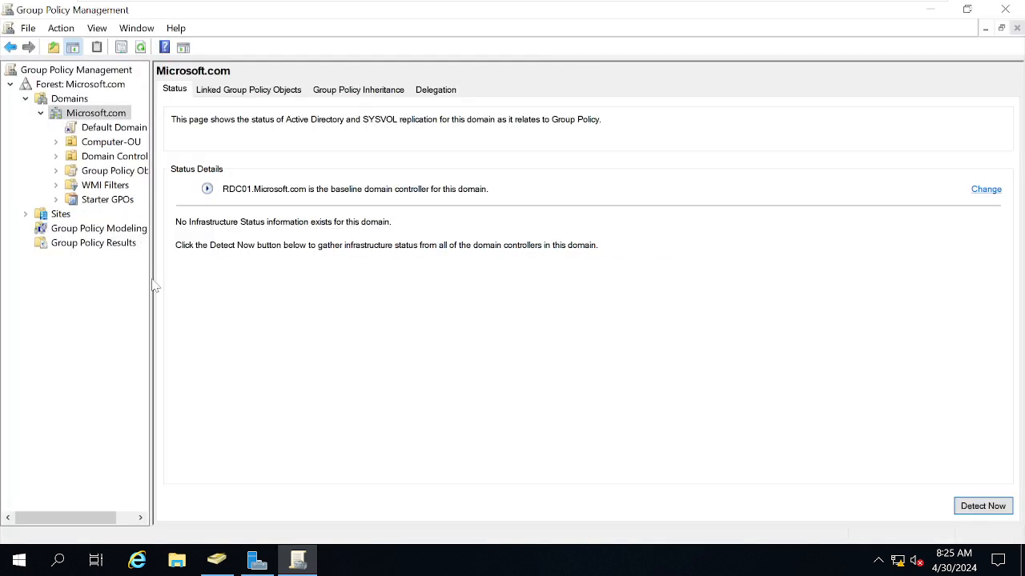
left_click_drag(144, 290, 256, 288)
left_click(100, 143)
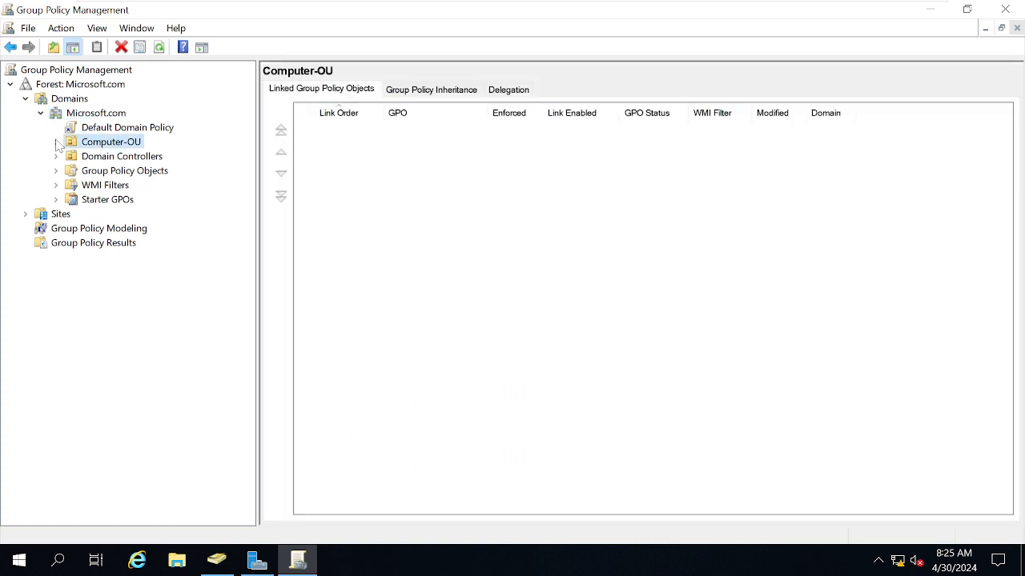
left_click(55, 141)
left_click(98, 158)
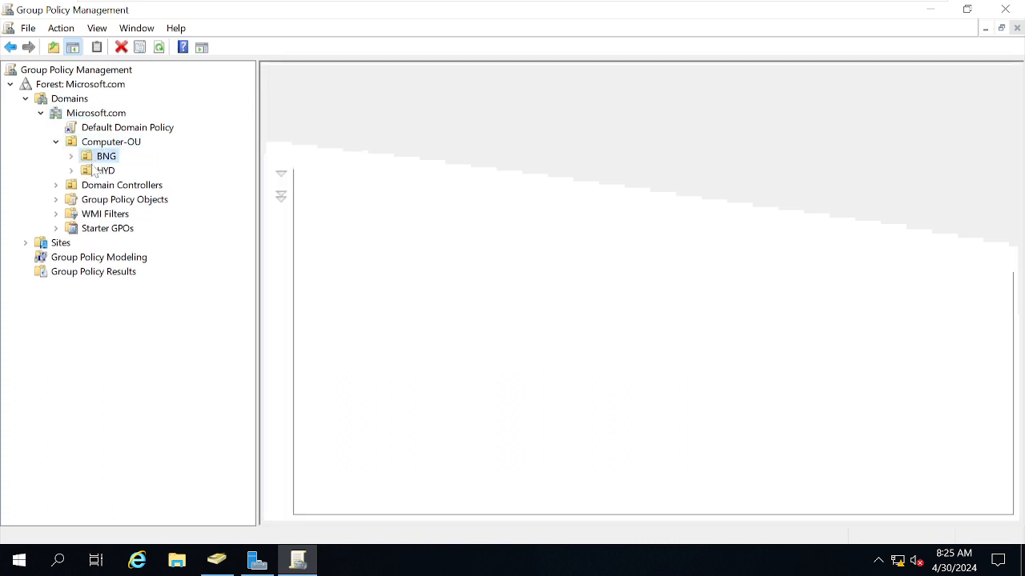
left_click(95, 174)
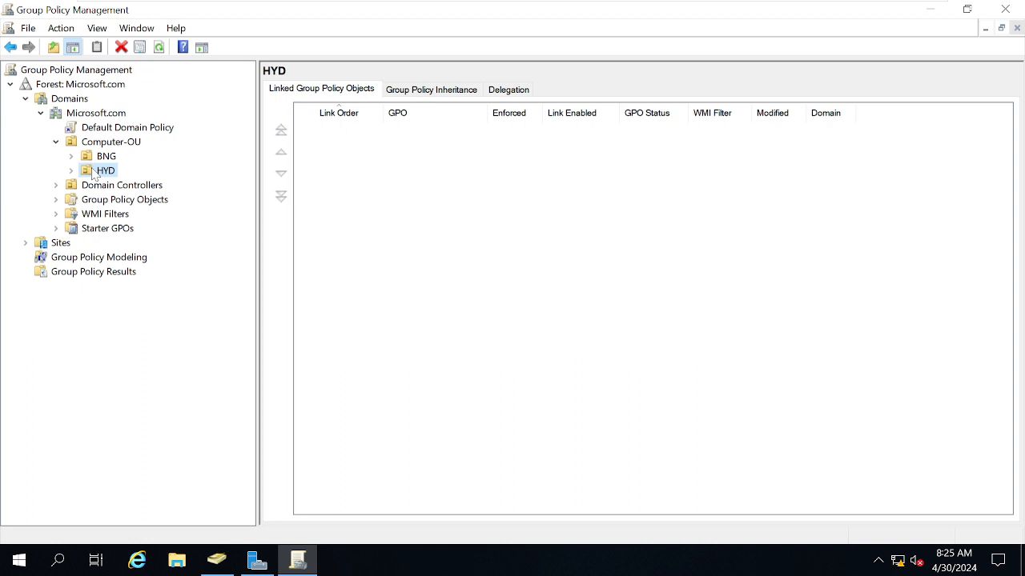
- Show the option to create and link a GPO on the BNG unit, and close Group Policy Management
left_click(112, 158)
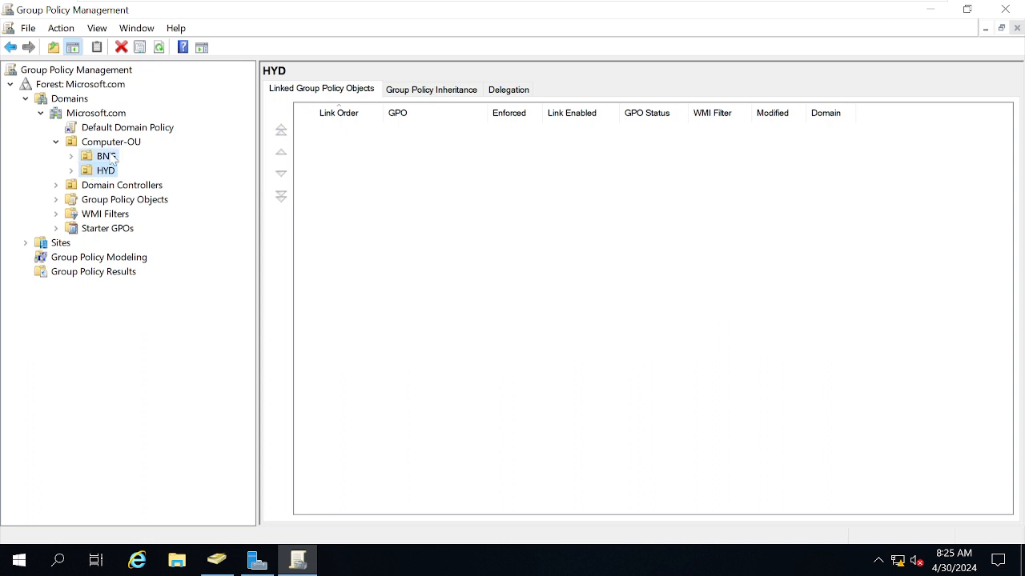
right_click(112, 158)
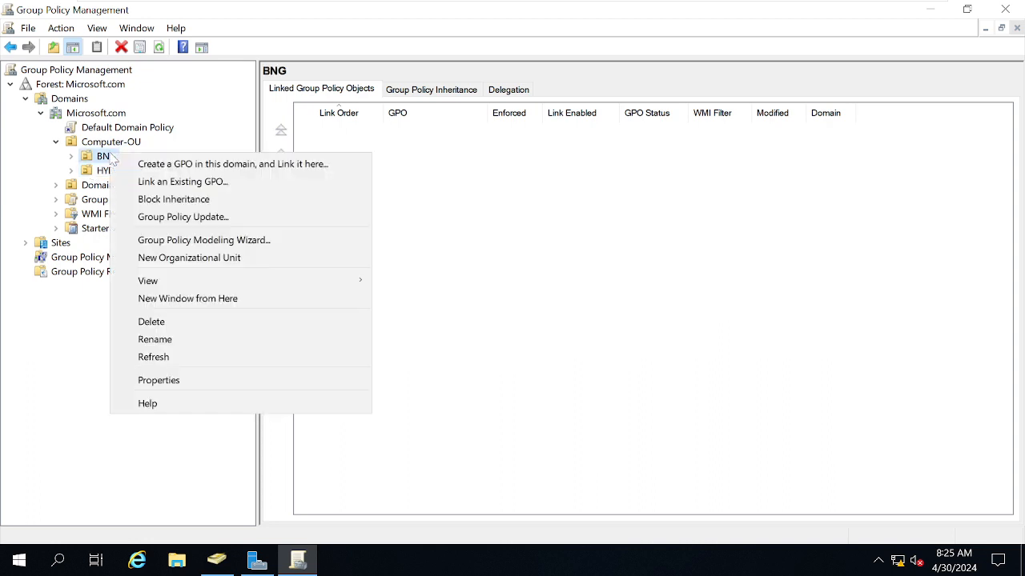
left_click(155, 169)
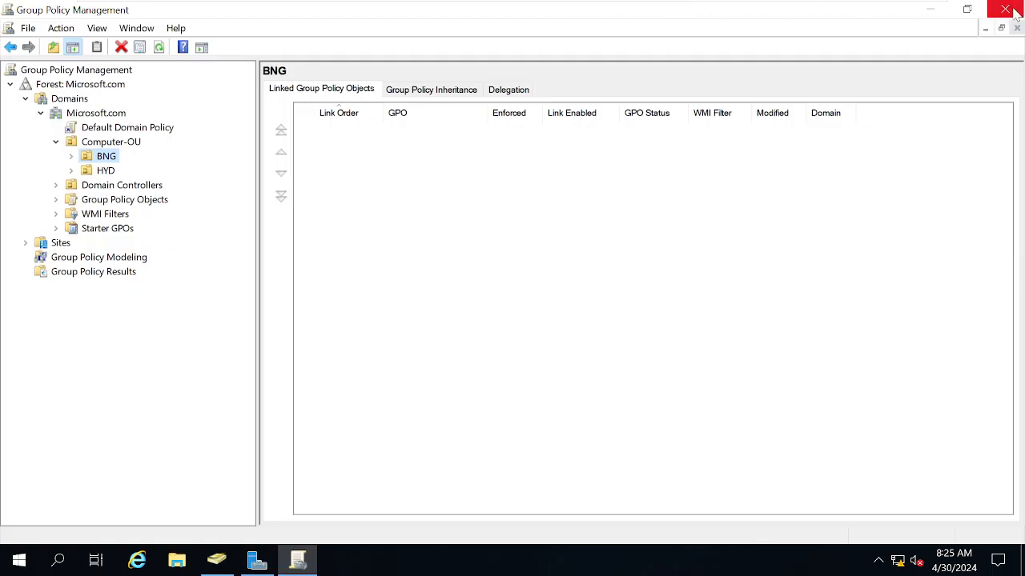
left_click(1014, 10)
- Switch to the W10 virtual machine, bring up its sign-in screen, and choose to sign in as Other user
mouse_move(505, 4)
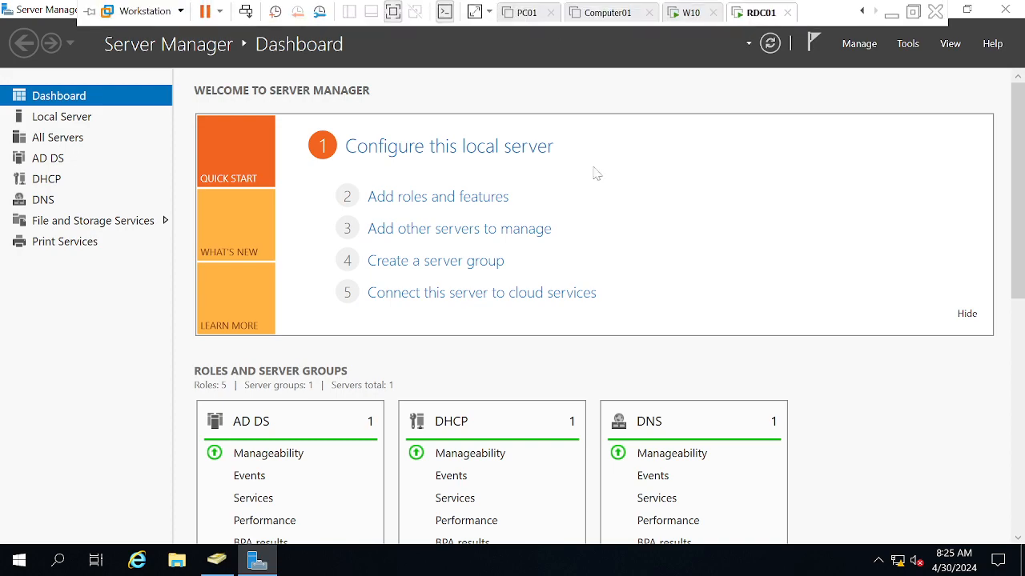
left_click(693, 17)
right_click(694, 24)
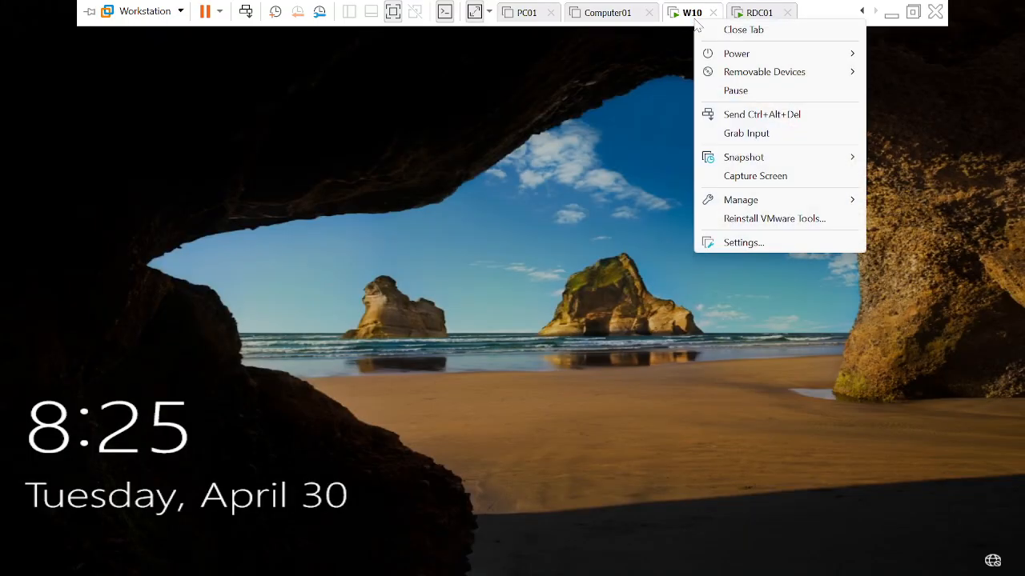
left_click(785, 117)
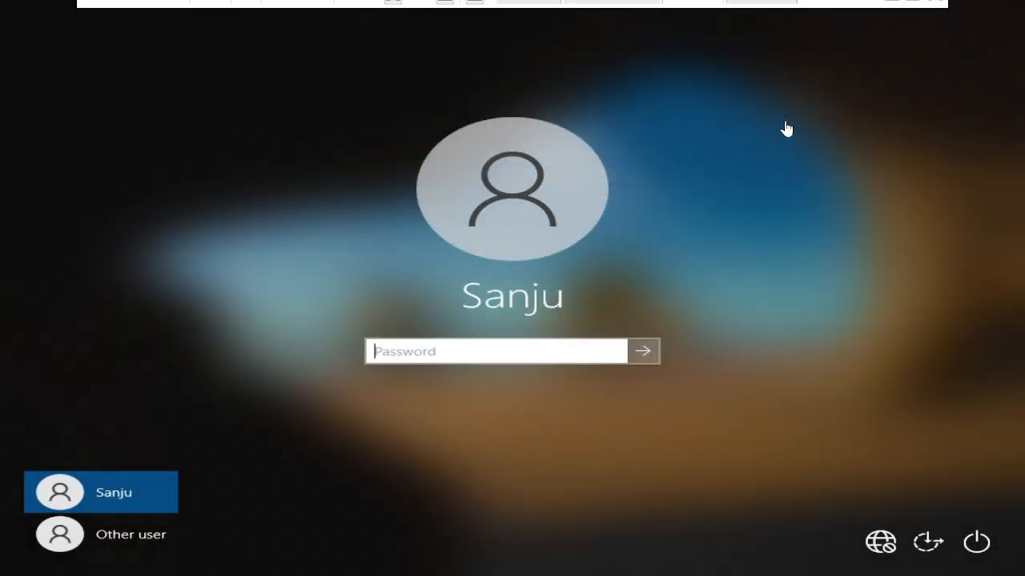
left_click(124, 536)
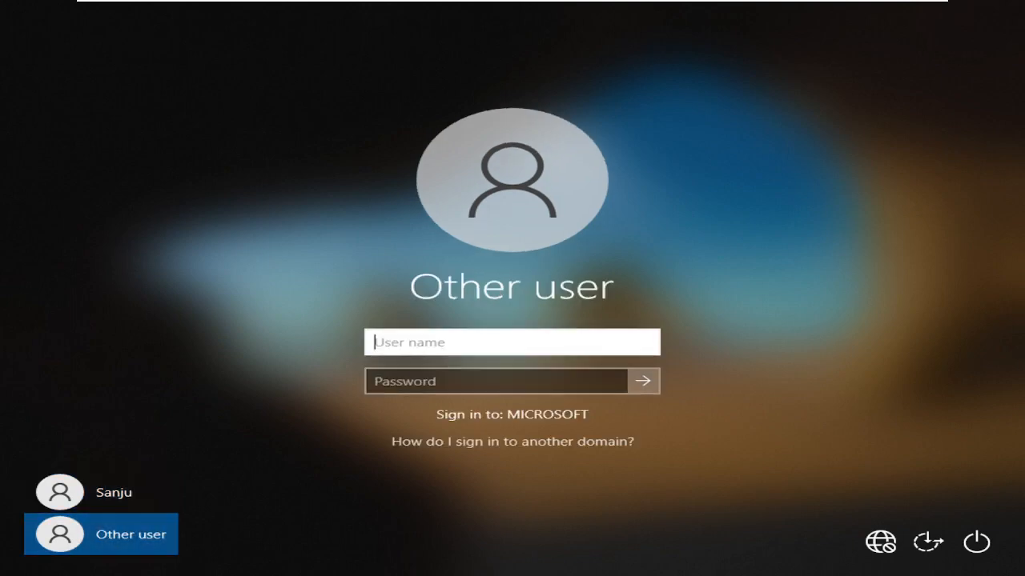
- Enter Administrator as the user name on the Other user sign-in screen
type("Admini")
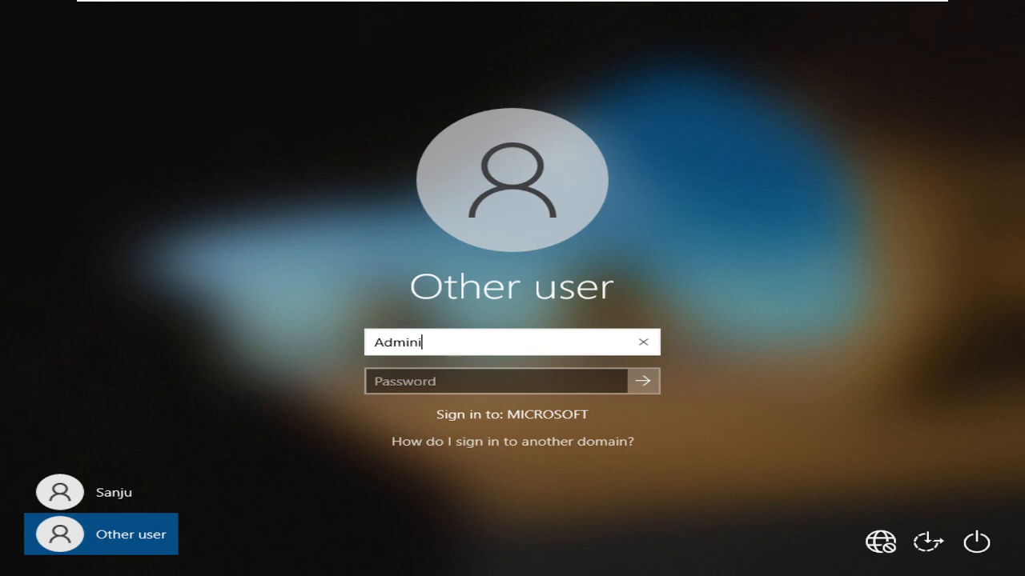
type("strator")
key("Tab")
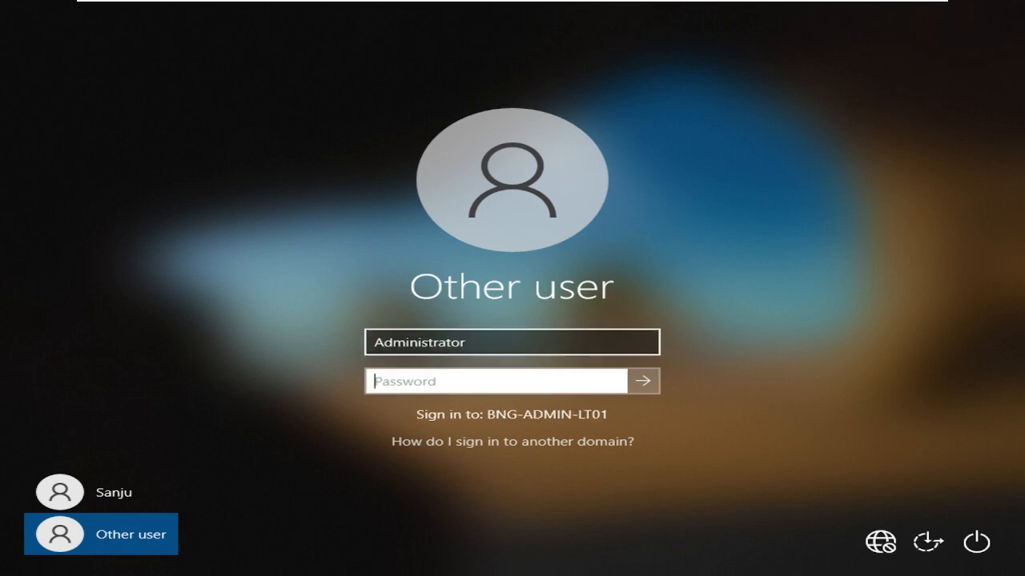
left_click(472, 342)
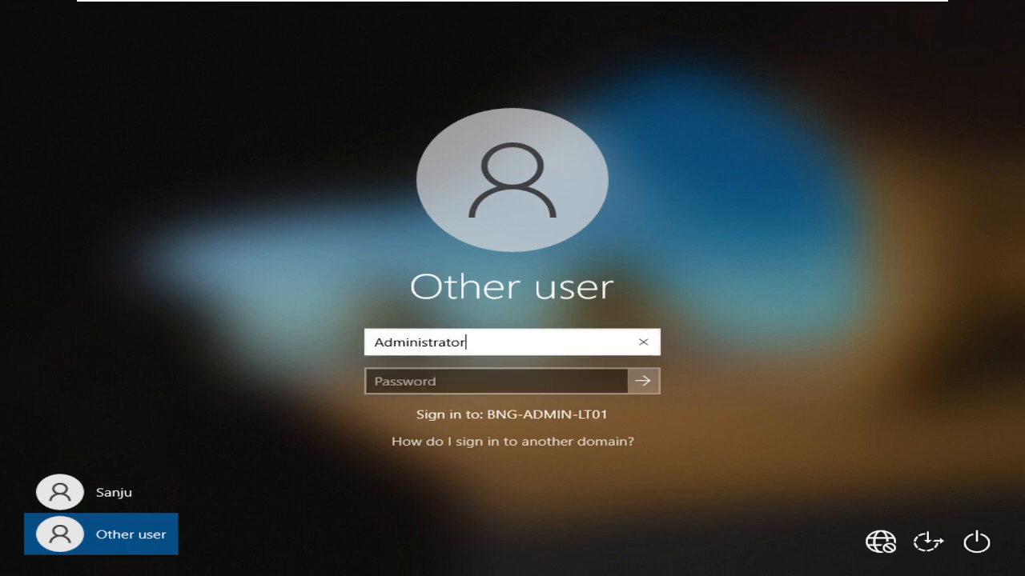
type("@")
type("mico")
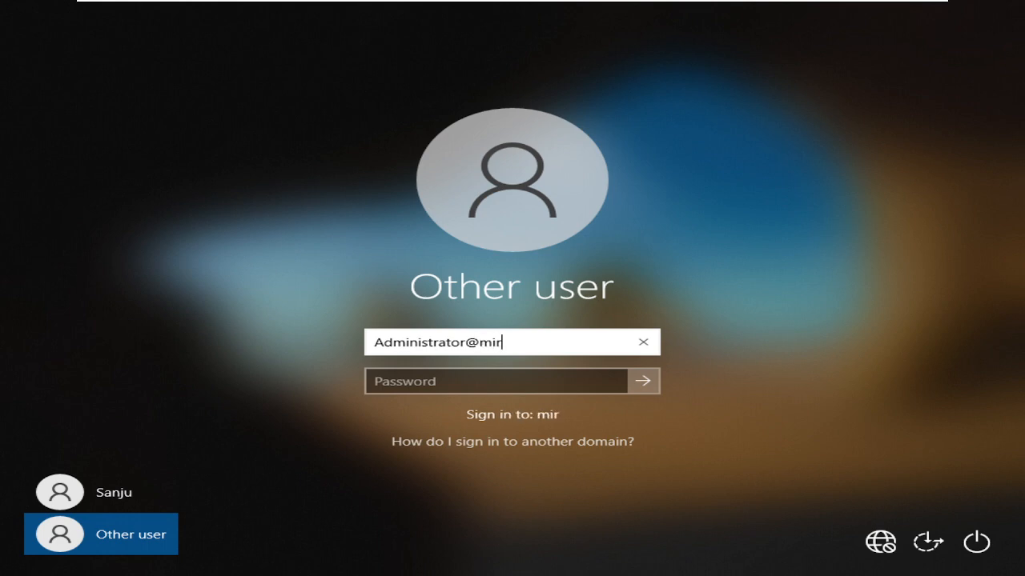
type("rosoft.com")
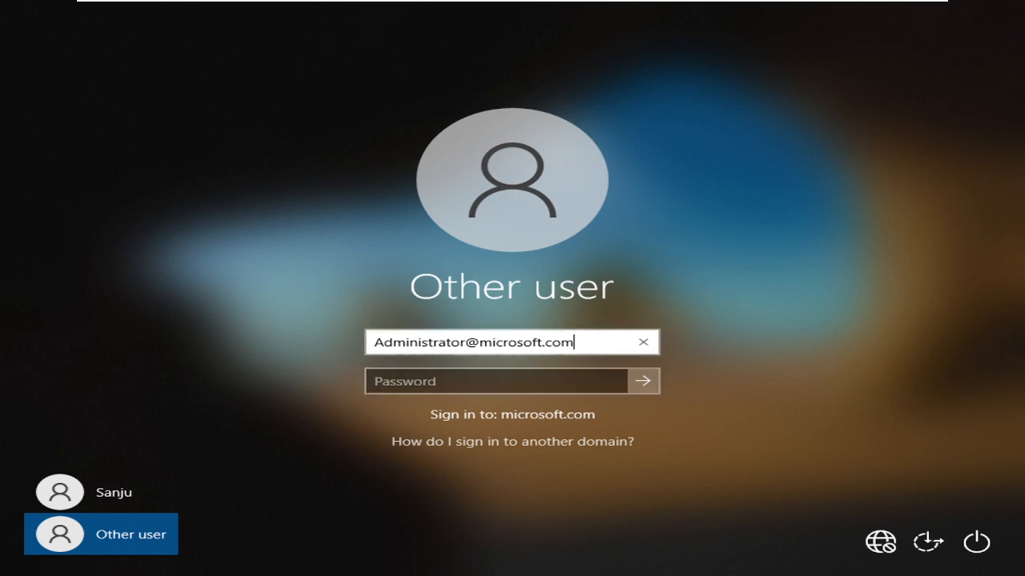
key("BackSpace")
key("BackSpace")
key("BackSpace")
key("BackSpace")
key("BackSpace")
key("BackSpace")
key("BackSpace")
key("BackSpace")
key("BackSpace")
key("BackSpace")
key("BackSpace")
key("BackSpace")
key("BackSpace")
key("BackSpace")
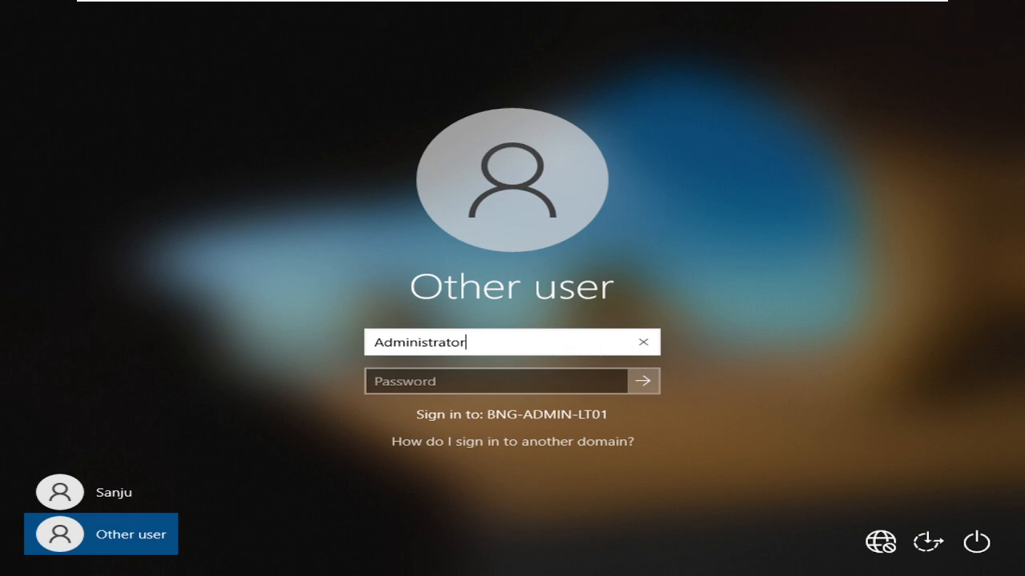
- Add the domain prefix so the user name is Microsoft\Administrator, enter the account password, and sign in
type("Microsoft")
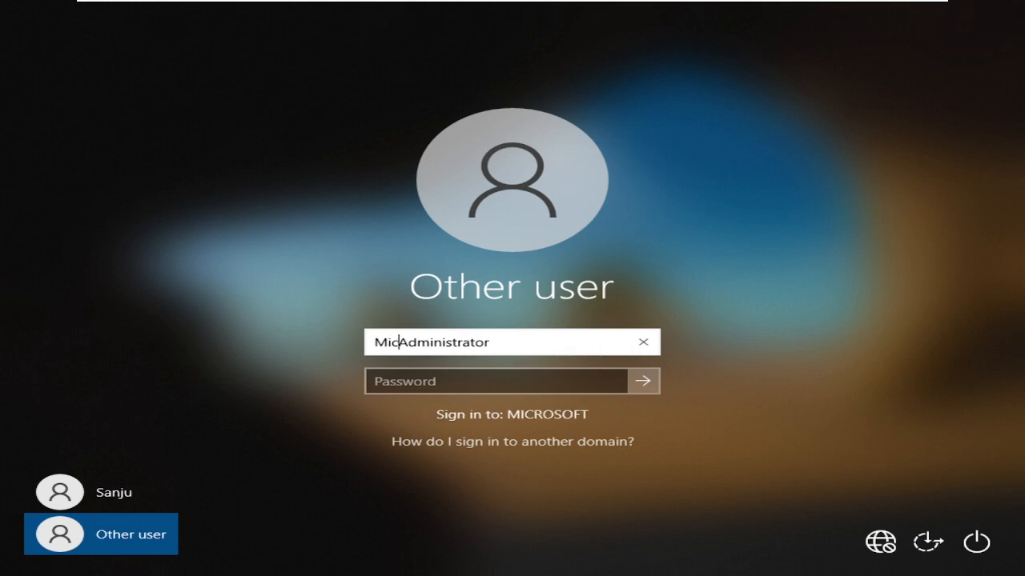
type("\\")
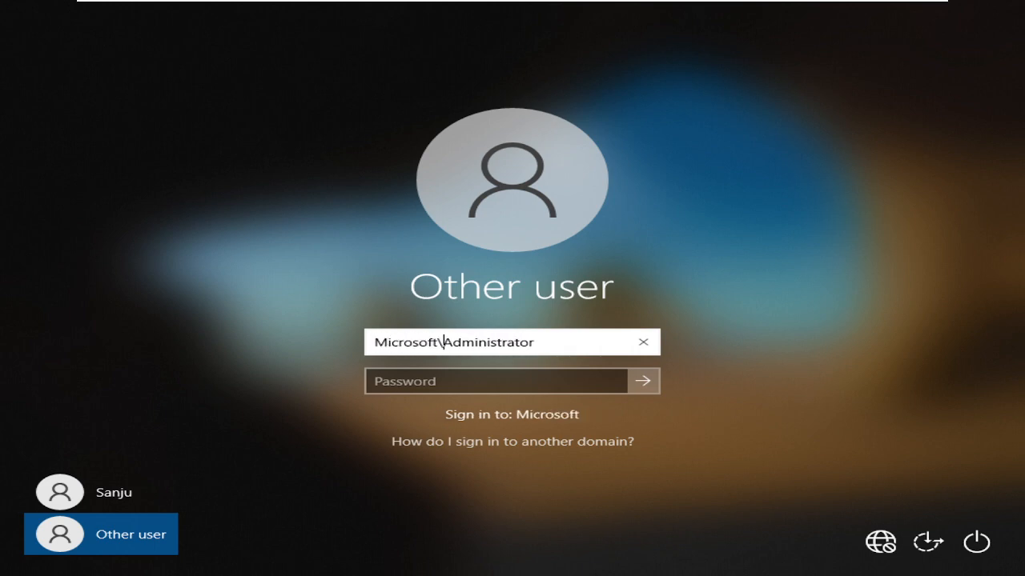
key("Tab")
type("*************")
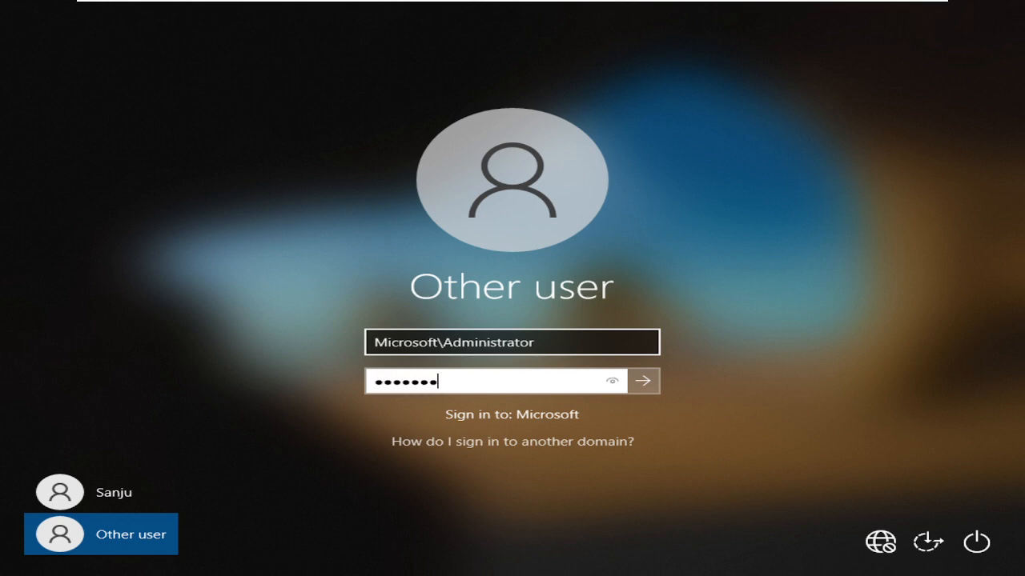
key("Return")
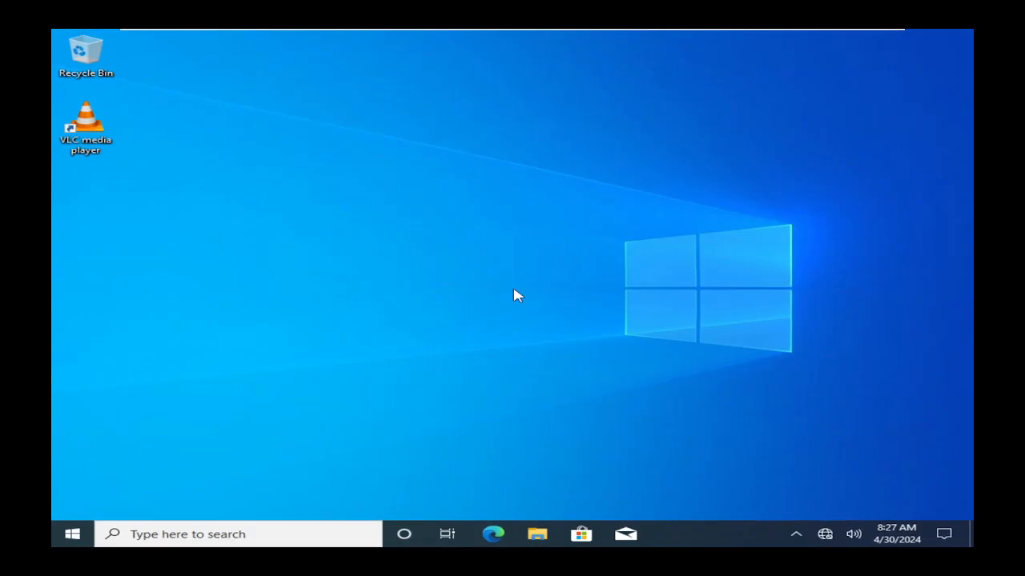
- Start a command prompt with cmd and run sysdm.cpl to open System Properties
key("super+r")
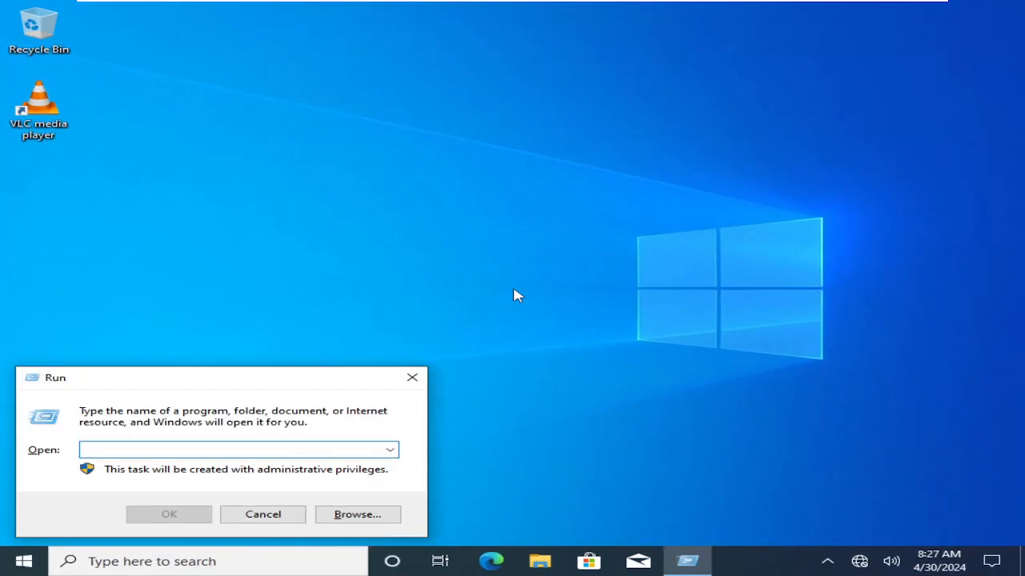
type("cm")
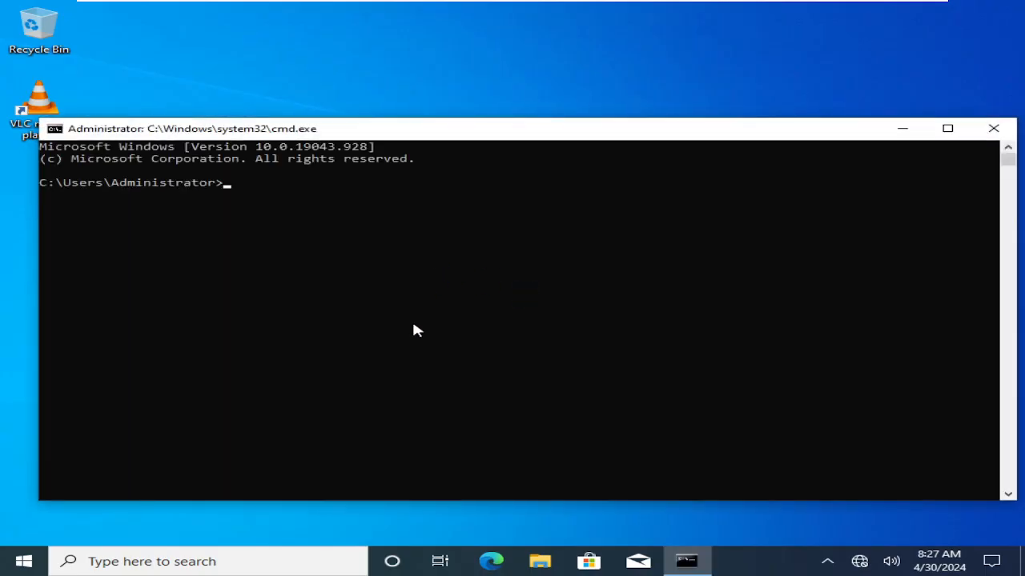
type("sysdm.cpl")
key("Return")
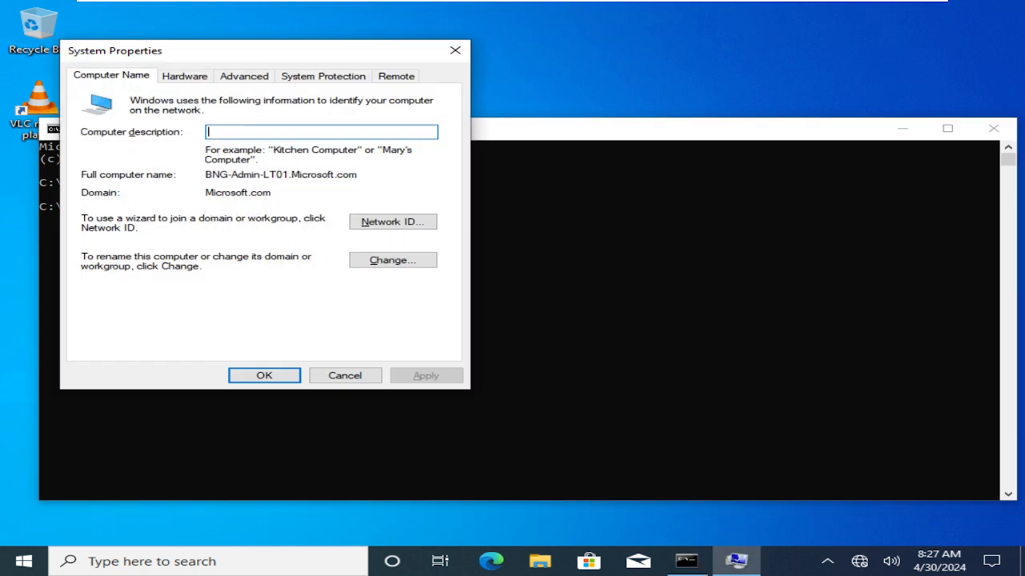
- Check the computer's domain membership and full computer name in System Properties, and close the dialog
left_click_drag(273, 193, 205, 193)
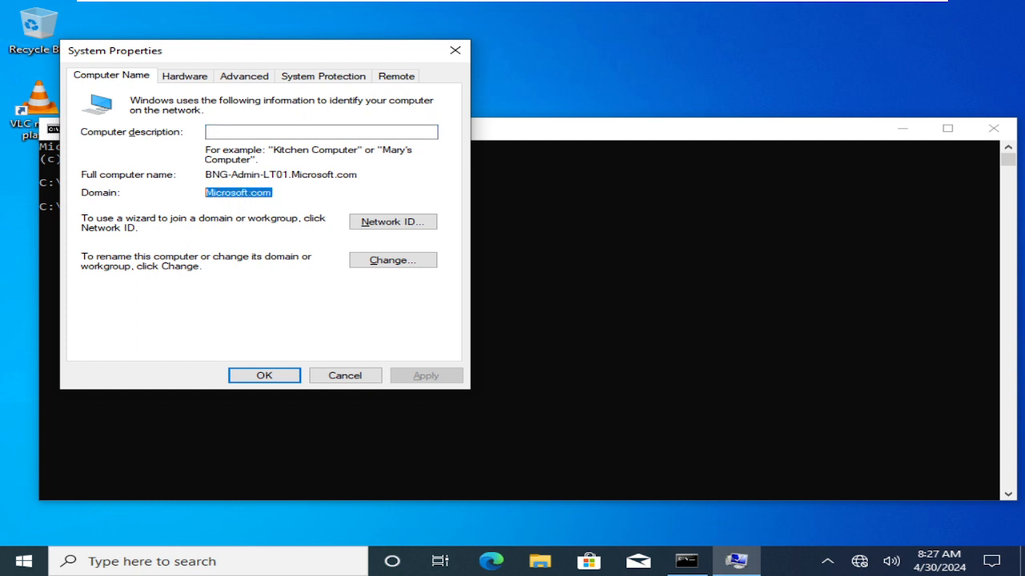
left_click(273, 193)
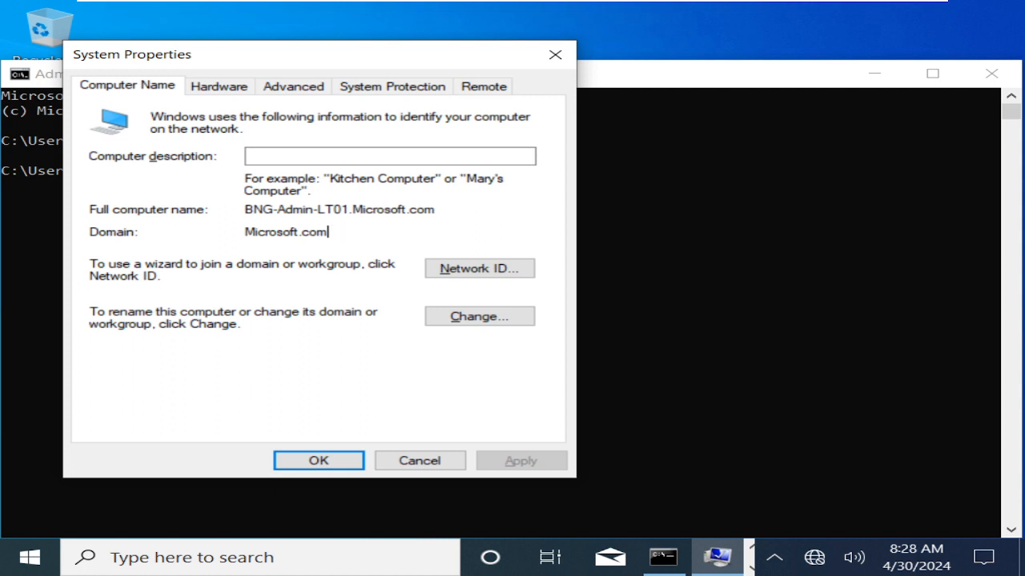
left_click_drag(436, 210, 245, 212)
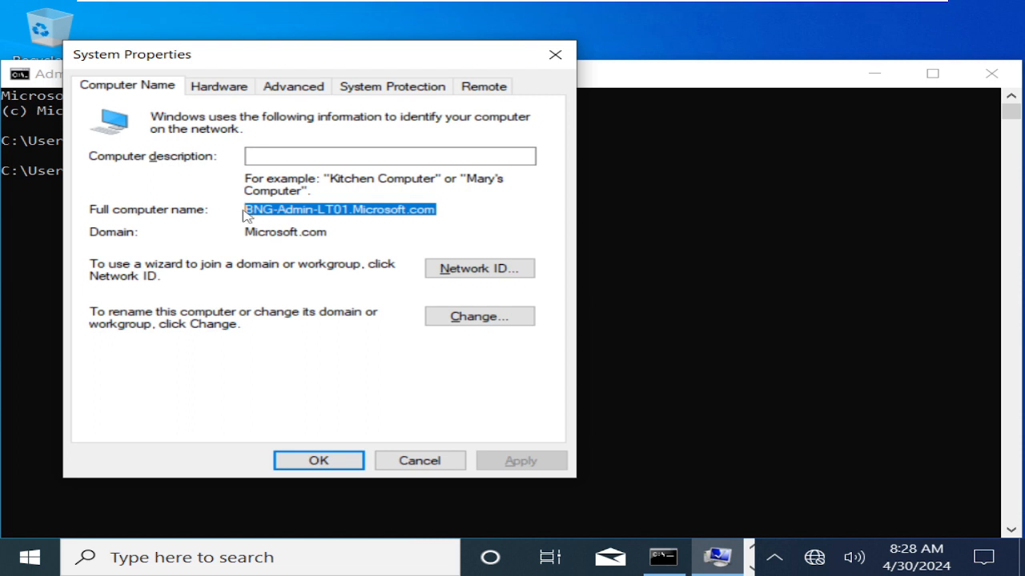
mouse_move(477, 8)
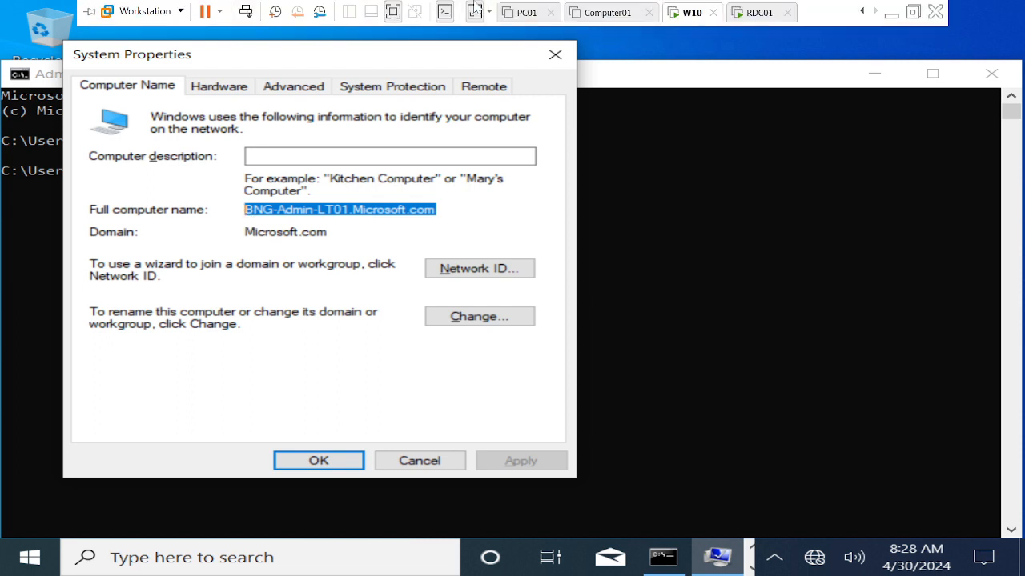
left_click(555, 57)
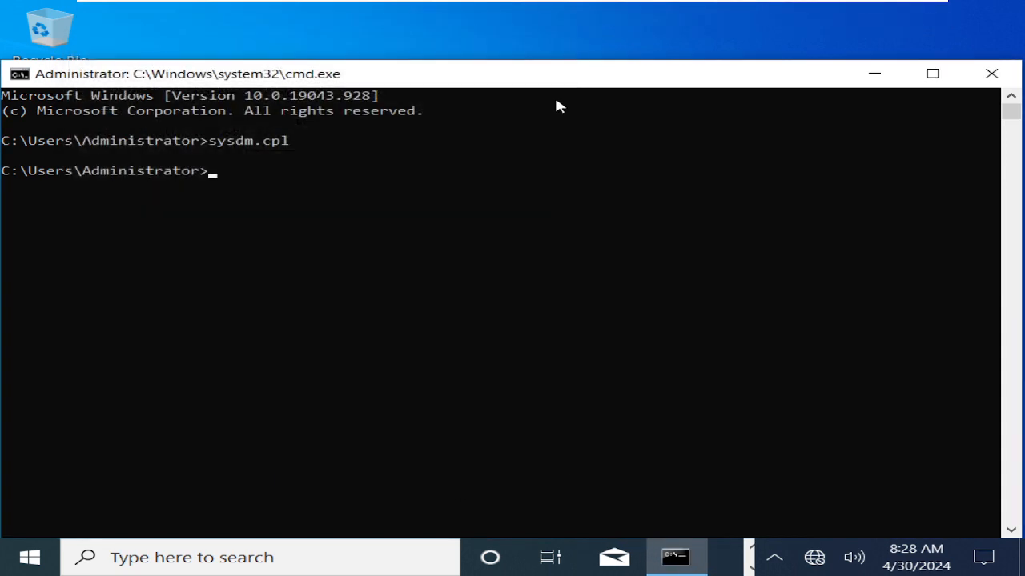
mouse_move(613, 5)
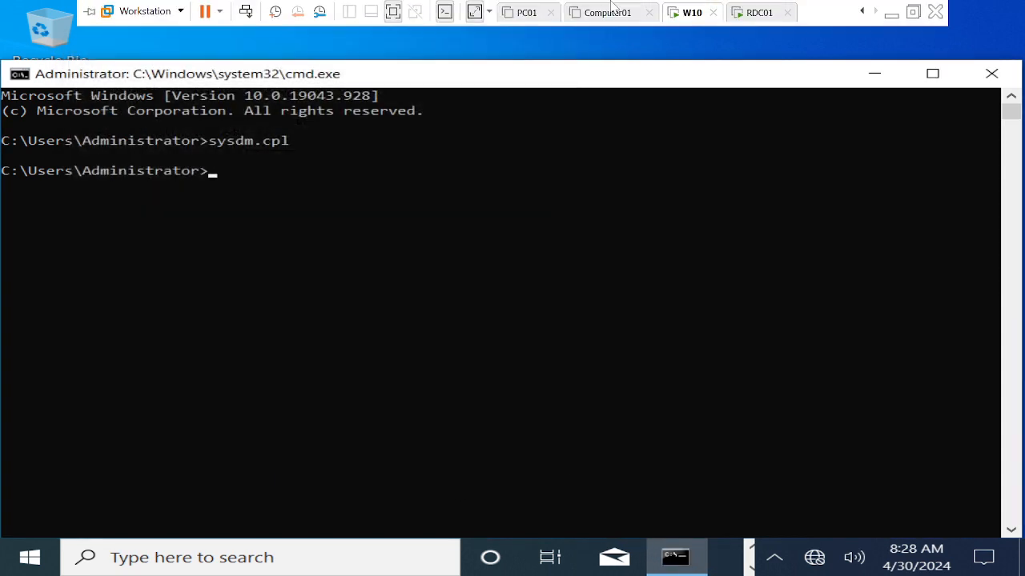
left_click(891, 16)
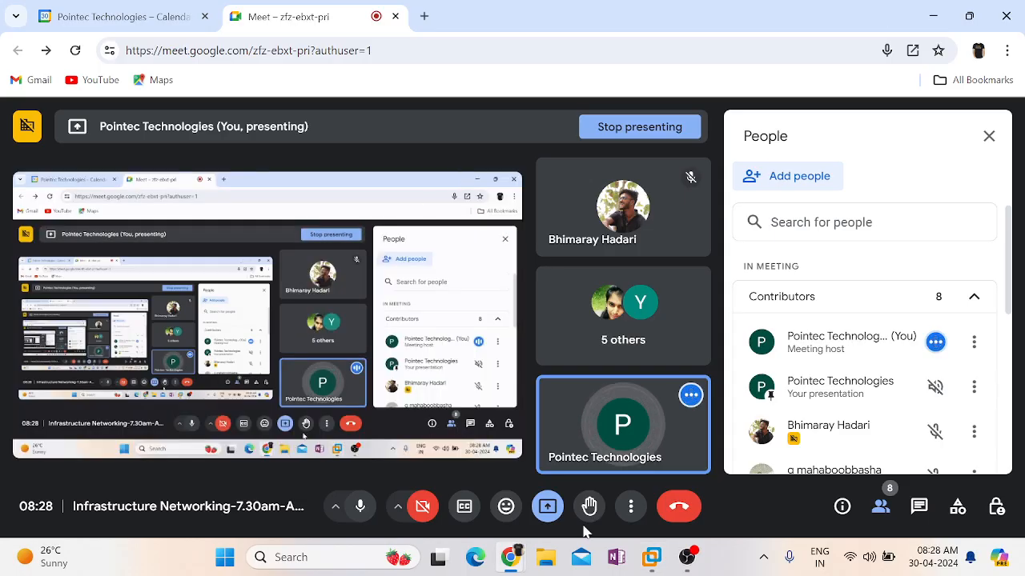
left_click(686, 558)
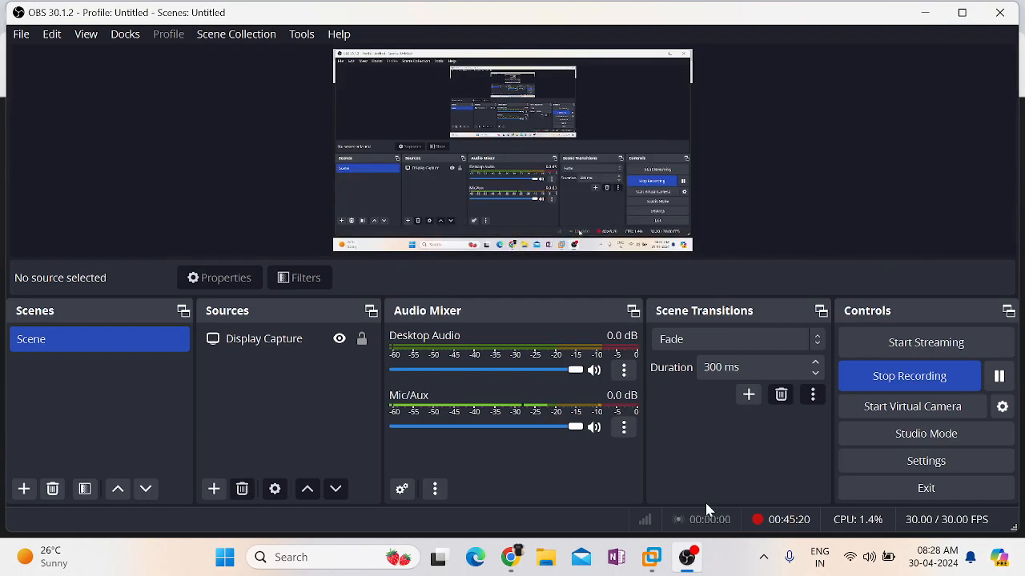